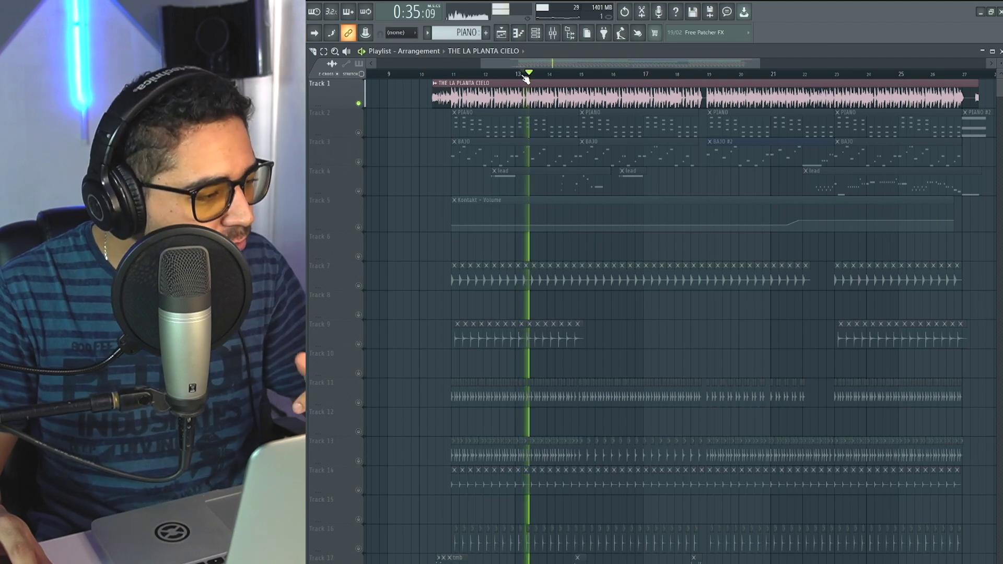
Solo Track 2 with the PIANO clips and place the playhead at bar 11, where the first clip starts.
{"action": "key", "text": "space"}
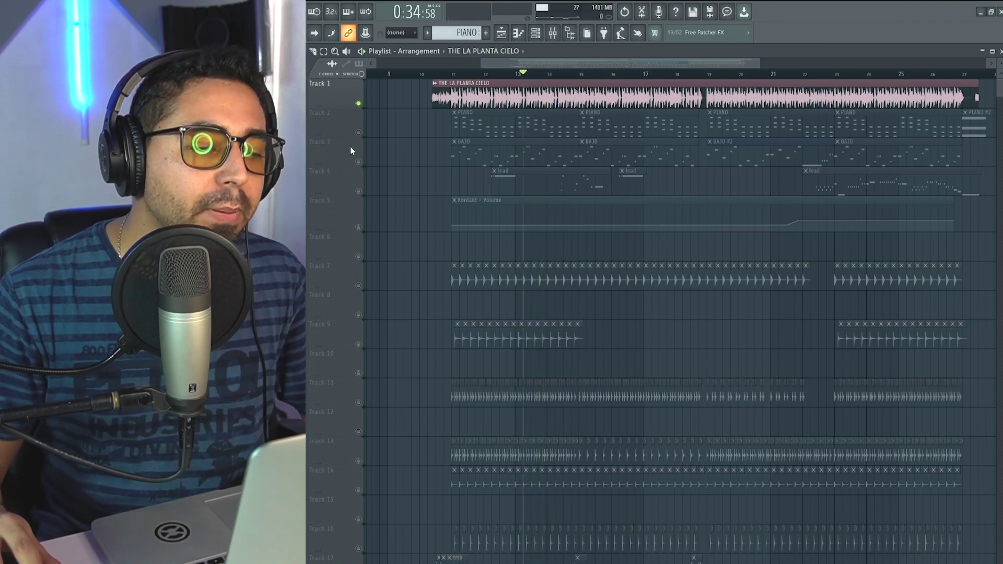
{"action": "right_click", "coordinate": [360, 134]}
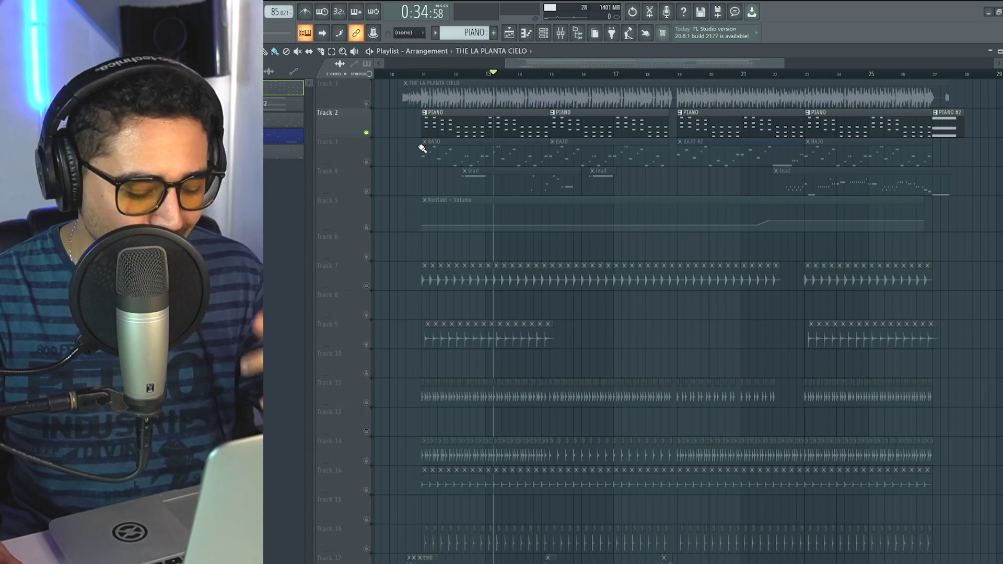
{"action": "scroll", "coordinate": [423, 152], "scroll_direction": "up", "scroll_amount": 3}
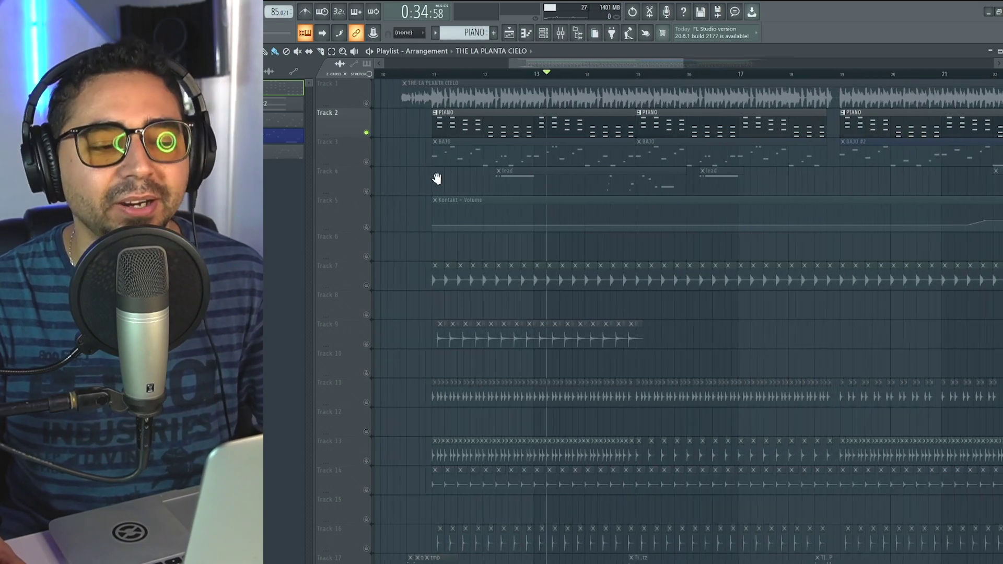
{"action": "left_click", "coordinate": [436, 74]}
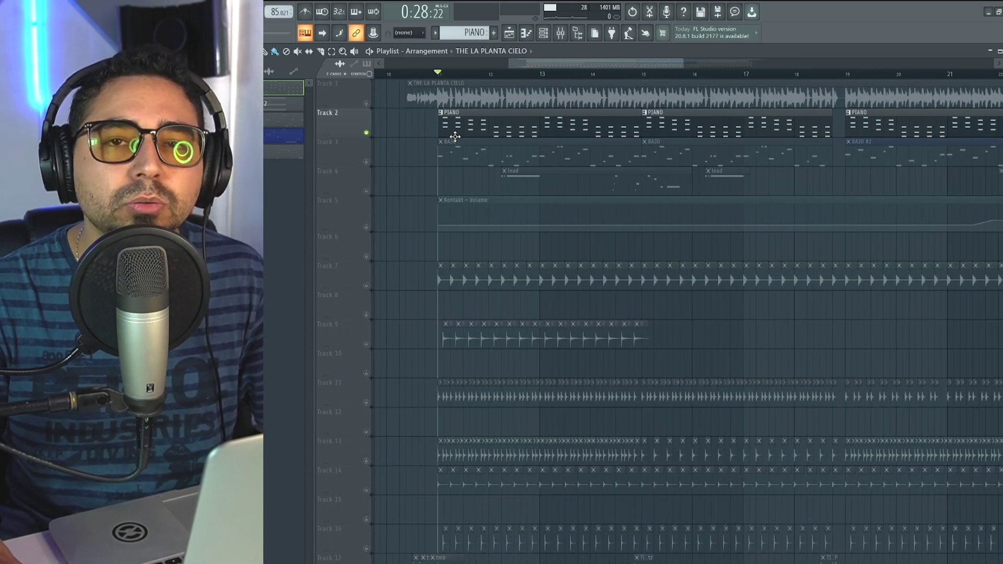
Open the first PIANO clip in the piano roll and play its chord pattern from the start.
{"action": "double_click", "coordinate": [445, 130]}
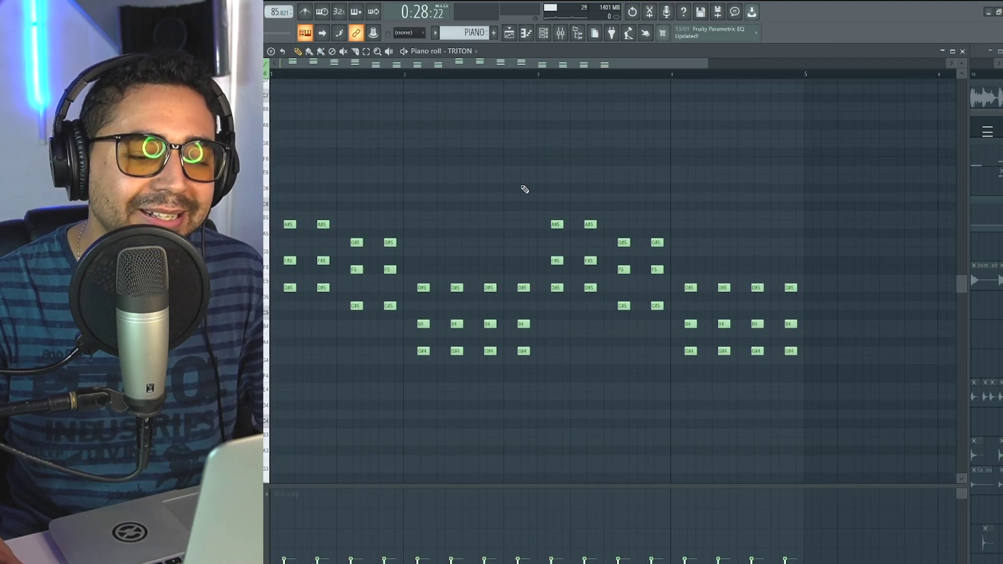
{"action": "scroll", "coordinate": [525, 189], "scroll_direction": "up", "scroll_amount": 2}
{"action": "left_click_drag", "start_coordinate": [971, 111], "coordinate": [1002, 112]}
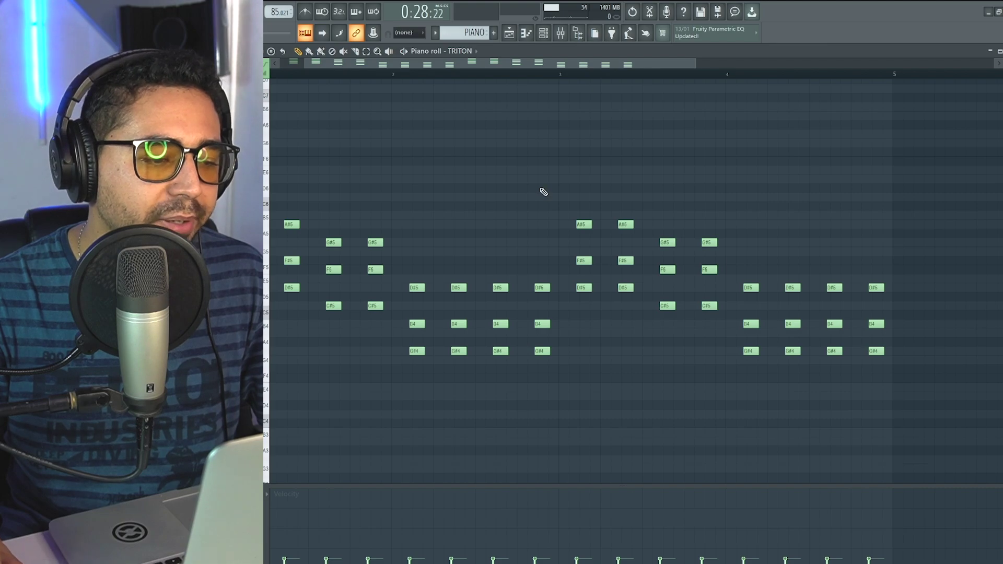
{"action": "key", "text": "space"}
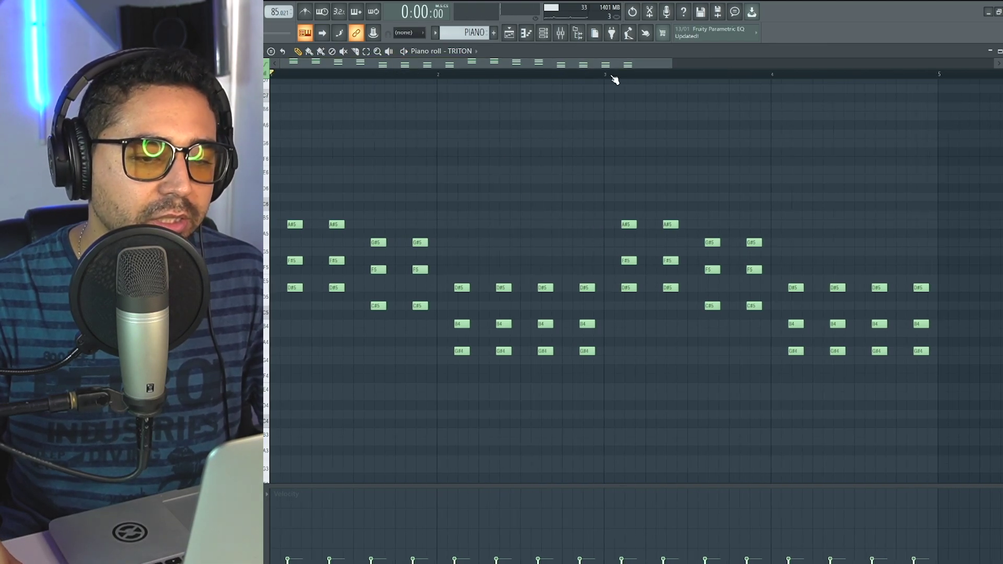
{"action": "left_click_drag", "start_coordinate": [670, 64], "coordinate": [688, 64]}
{"action": "key", "text": "space"}
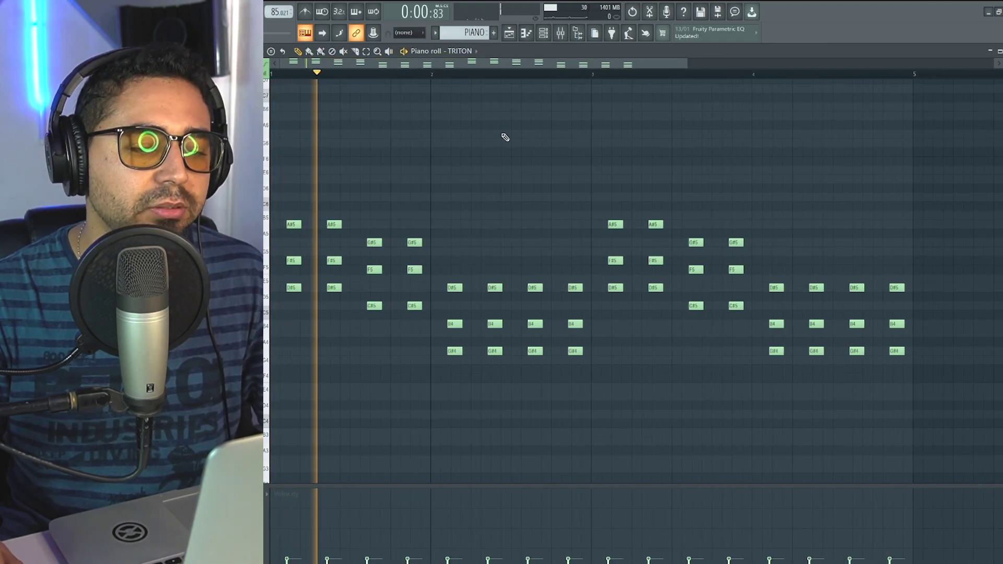
{"action": "key", "text": "space"}
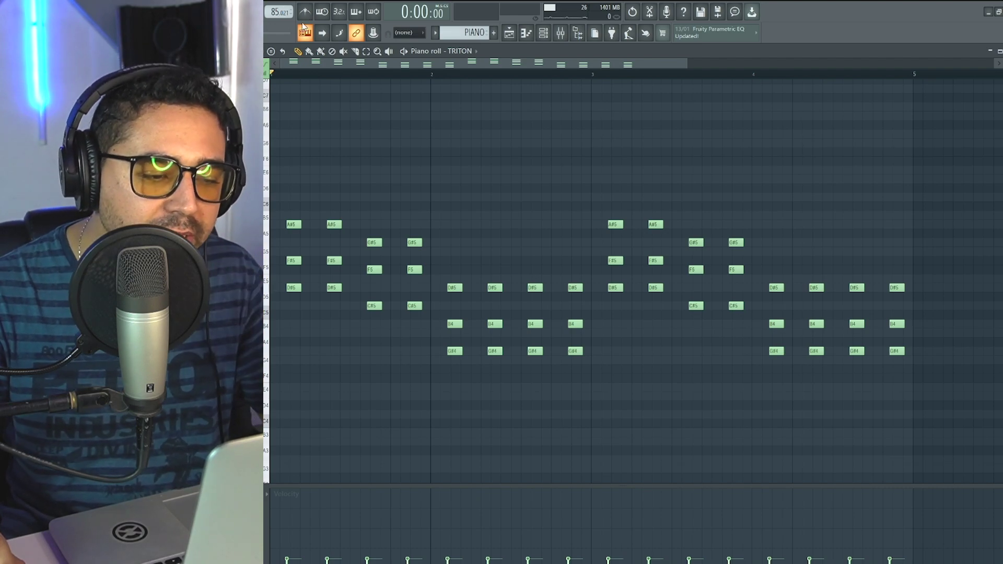
Switch on the metronome and play the opening piano chords against it.
{"action": "scroll", "coordinate": [506, 160], "scroll_direction": "up", "scroll_amount": 2, "text": "ctrl"}
{"action": "scroll", "coordinate": [417, 194], "scroll_direction": "down", "scroll_amount": 3, "text": "ctrl"}
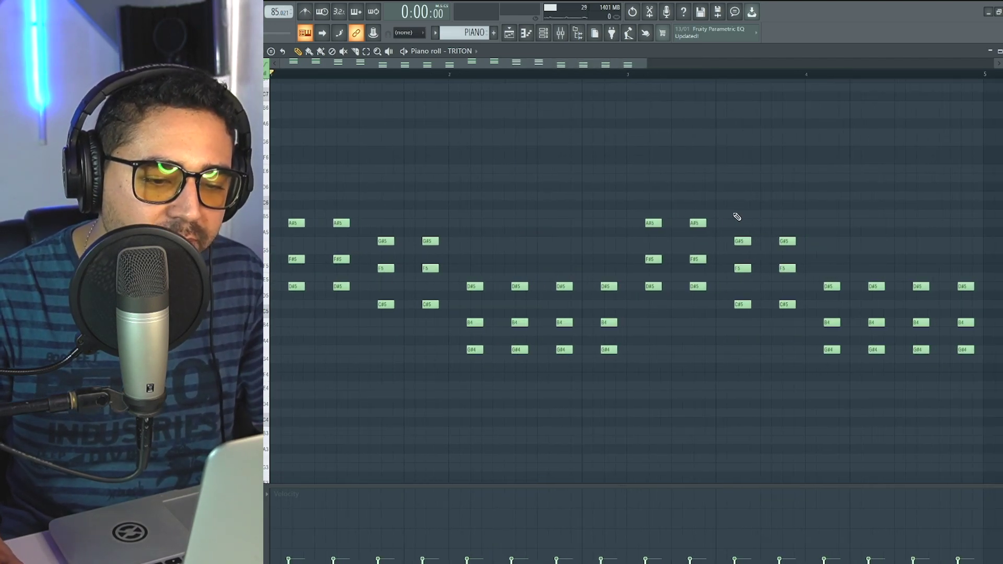
{"action": "scroll", "coordinate": [836, 162], "scroll_direction": "down", "scroll_amount": 1}
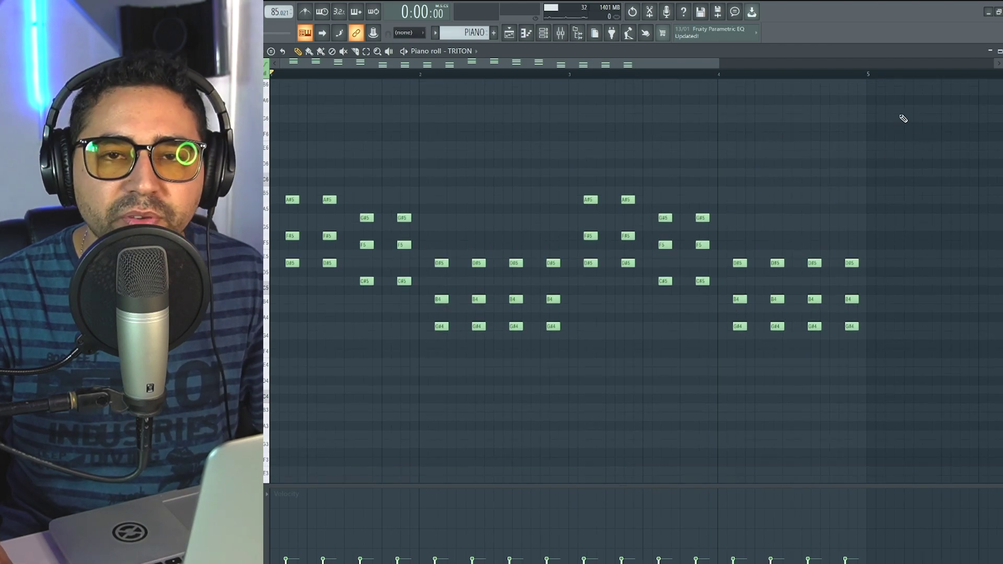
{"action": "scroll", "coordinate": [372, 161], "scroll_direction": "up", "scroll_amount": 6, "text": "ctrl"}
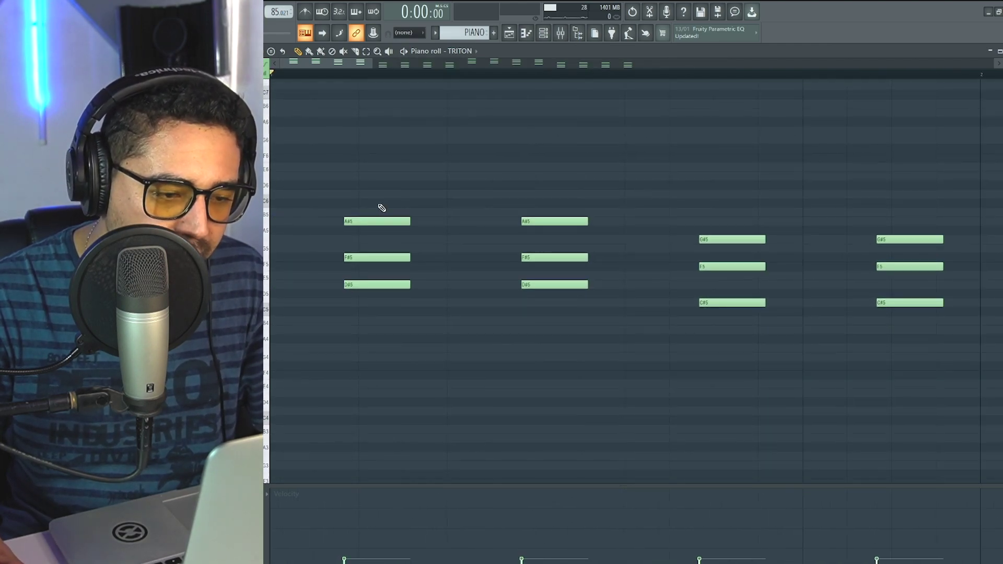
{"action": "scroll", "coordinate": [467, 171], "scroll_direction": "down", "scroll_amount": 1}
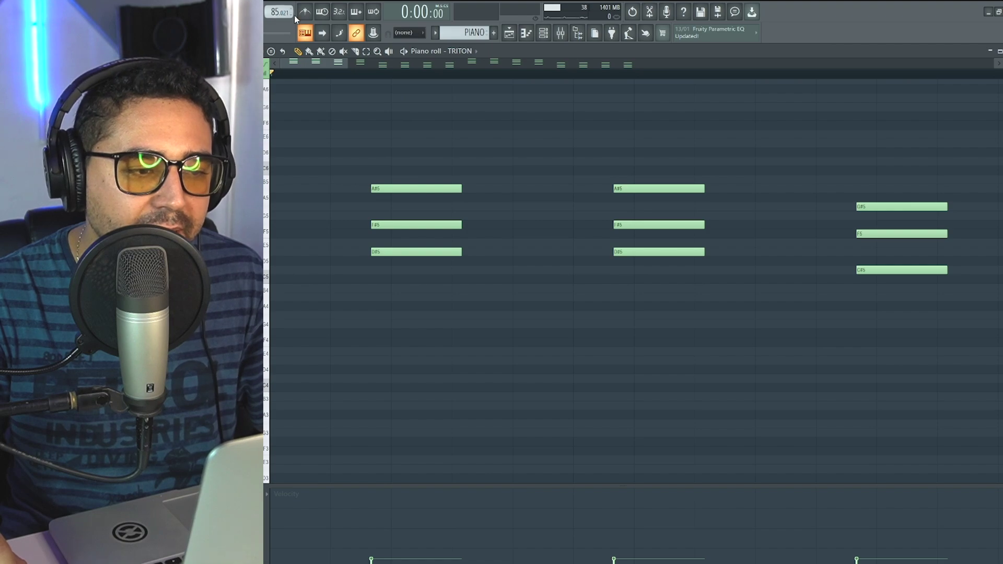
{"action": "key", "text": "space"}
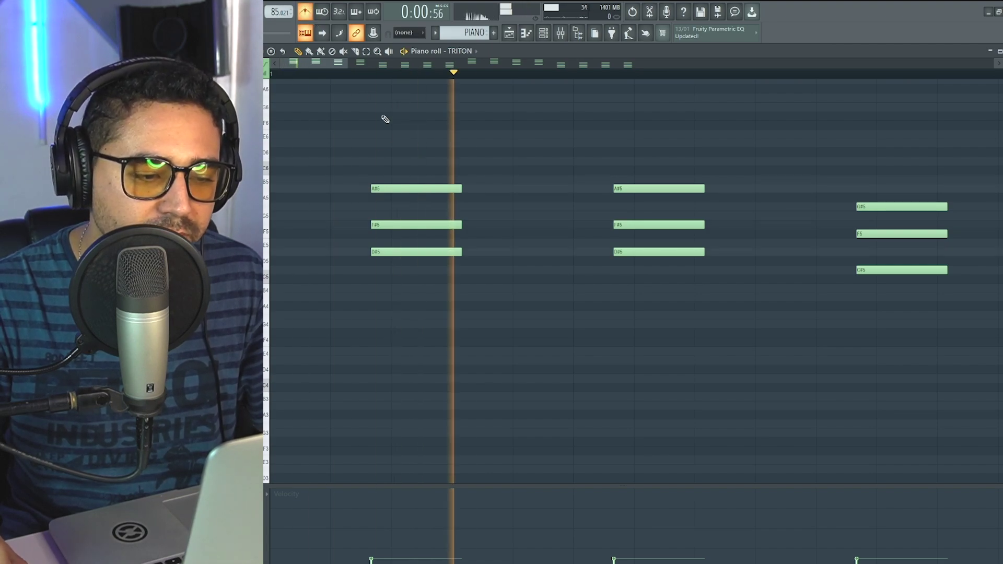
{"action": "key", "text": "space"}
Try to shift the first three-note piano chord slightly later in time.
{"action": "left_click_drag", "start_coordinate": [385, 169], "coordinate": [473, 260]}
{"action": "mouse_move", "coordinate": [387, 253]}
{"action": "left_mouse_down"}
{"action": "mouse_move", "coordinate": [412, 253]}
{"action": "mouse_move", "coordinate": [394, 255]}
{"action": "left_mouse_up"}
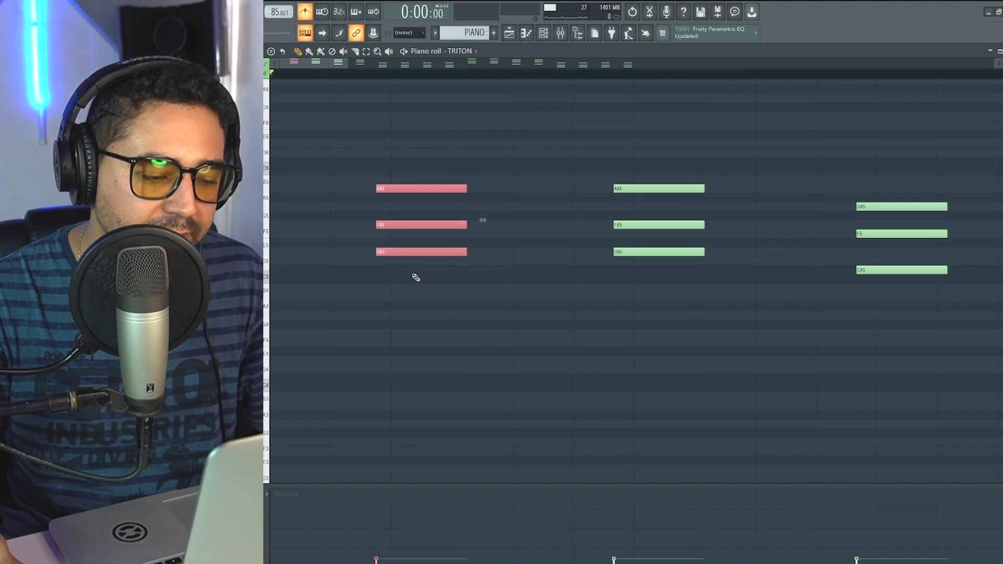
{"action": "key", "text": "ctrl+z"}
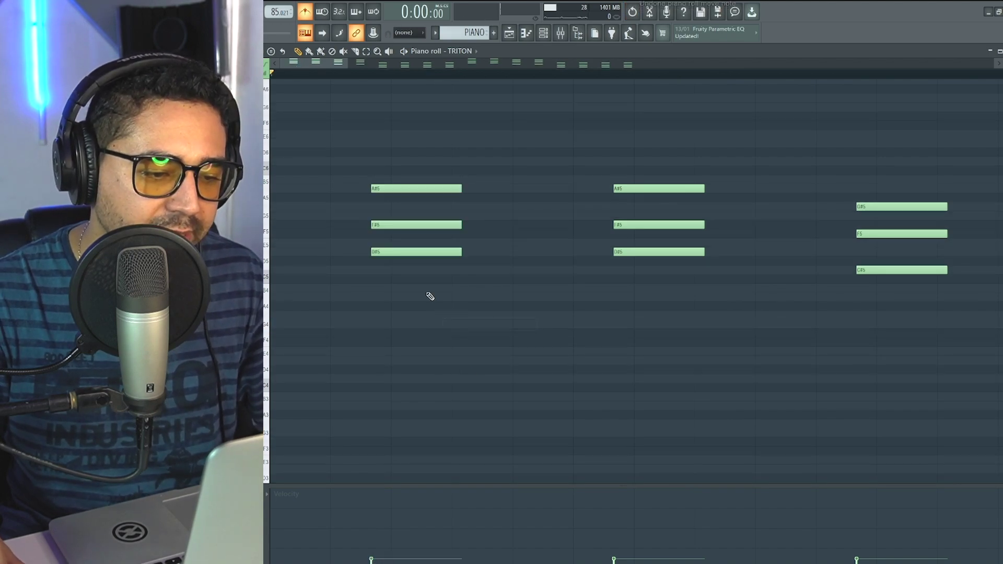
Play the full four-bar piano pattern against the metronome, and switch the metronome off before stopping playback.
{"action": "scroll", "coordinate": [418, 293], "scroll_direction": "down", "scroll_amount": 2}
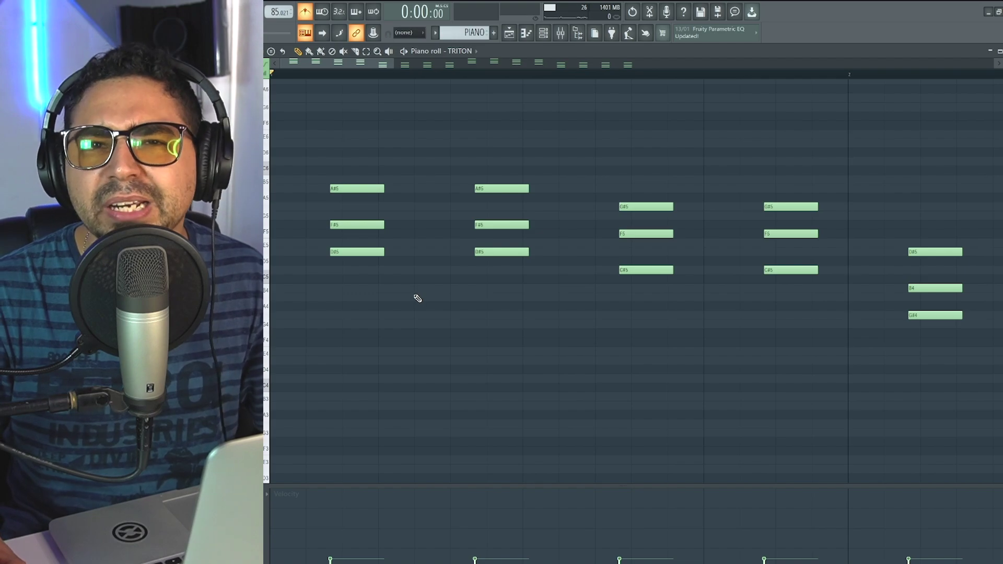
{"action": "scroll", "coordinate": [416, 293], "scroll_direction": "down", "scroll_amount": 1}
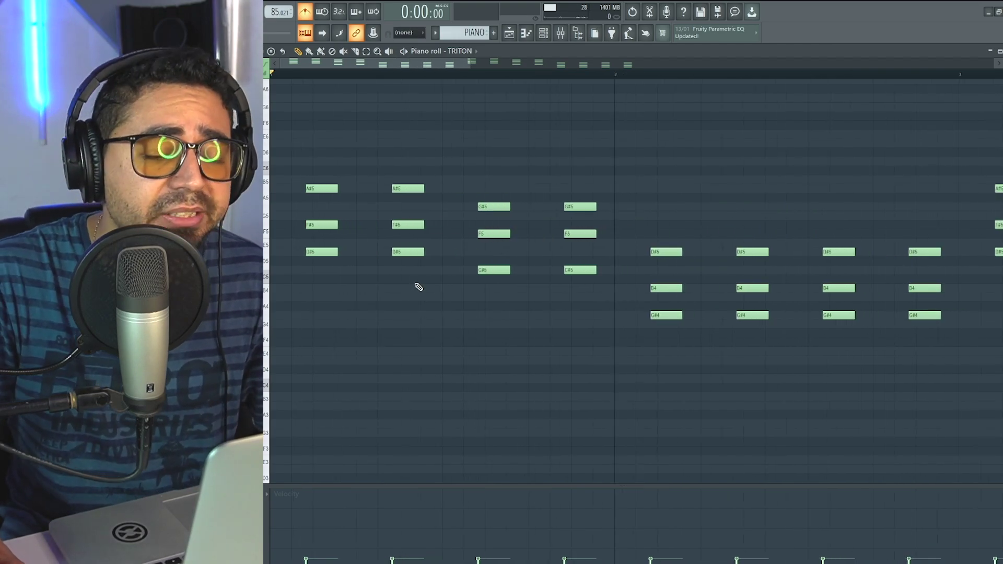
{"action": "scroll", "coordinate": [411, 298], "scroll_direction": "down", "scroll_amount": 1}
{"action": "scroll", "coordinate": [399, 305], "scroll_direction": "down", "scroll_amount": 1}
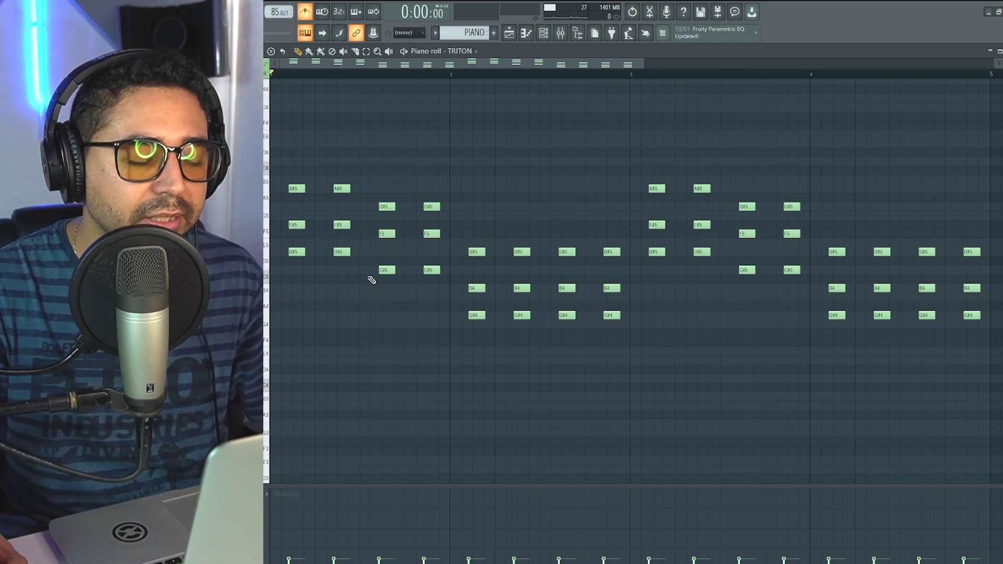
{"action": "key", "text": "space"}
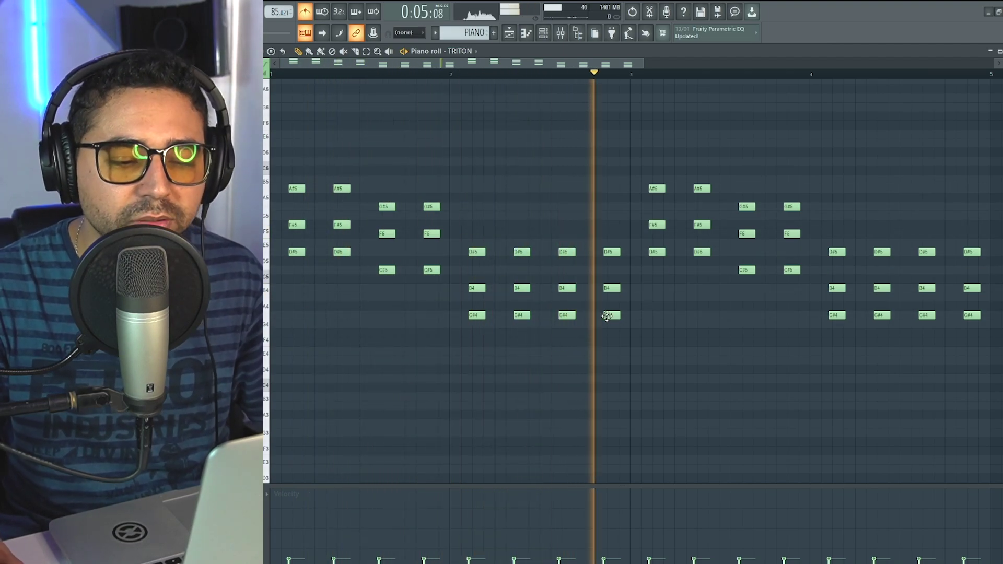
{"action": "scroll", "coordinate": [668, 284], "scroll_direction": "down", "scroll_amount": 2}
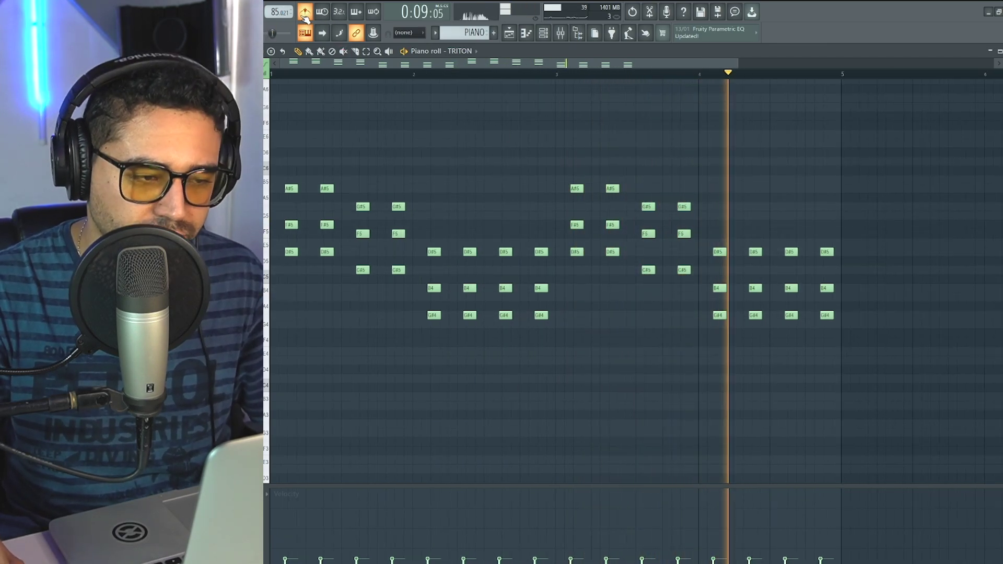
{"action": "key", "text": "space"}
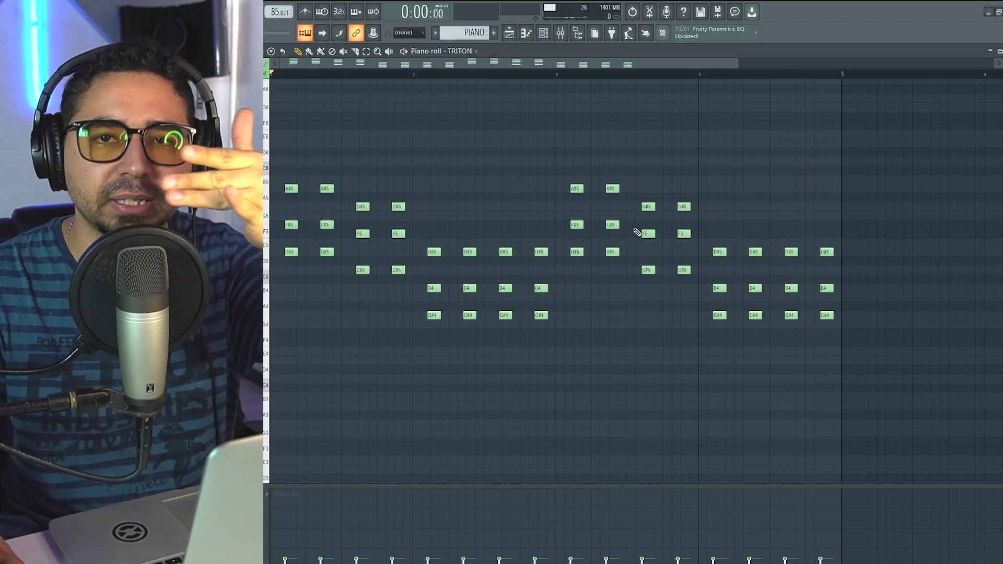
Return to the playlist, solo Track 3 with the BAJO clips and place the playhead at bar 11.
{"action": "left_click", "coordinate": [512, 35]}
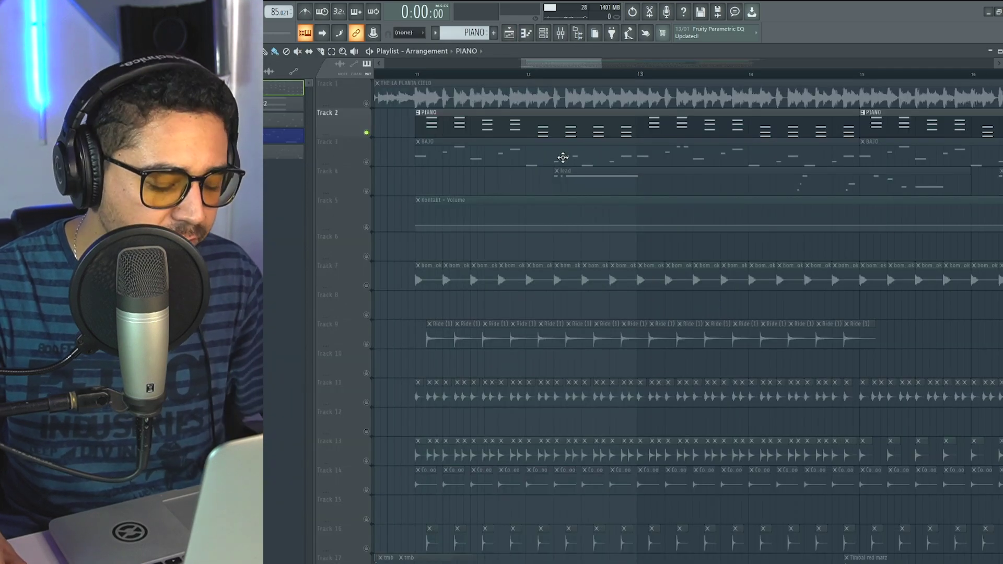
{"action": "scroll", "coordinate": [563, 157], "scroll_direction": "down", "scroll_amount": 6}
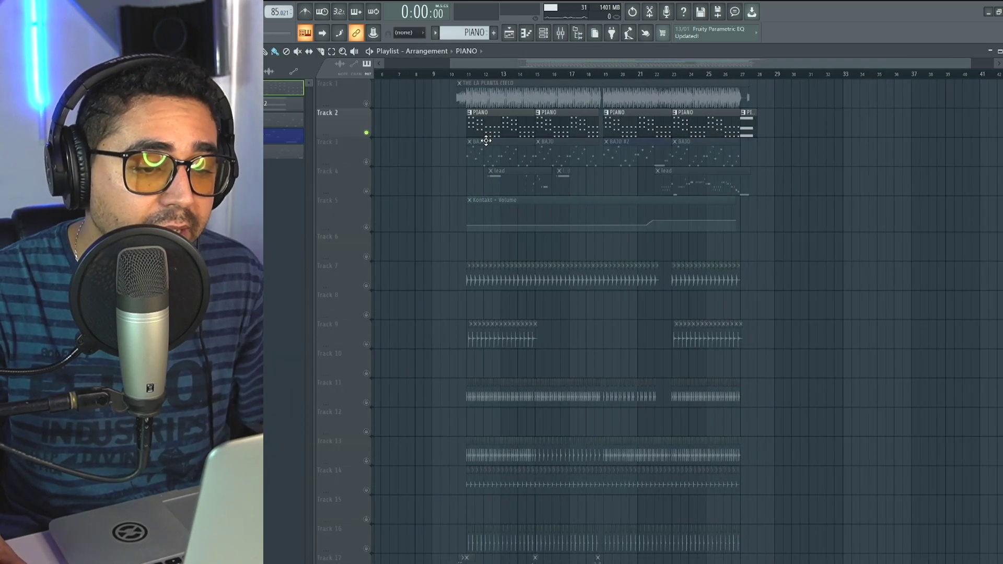
{"action": "scroll", "coordinate": [486, 140], "scroll_direction": "up", "scroll_amount": 3}
{"action": "scroll", "coordinate": [470, 181], "scroll_direction": "left", "scroll_amount": 1}
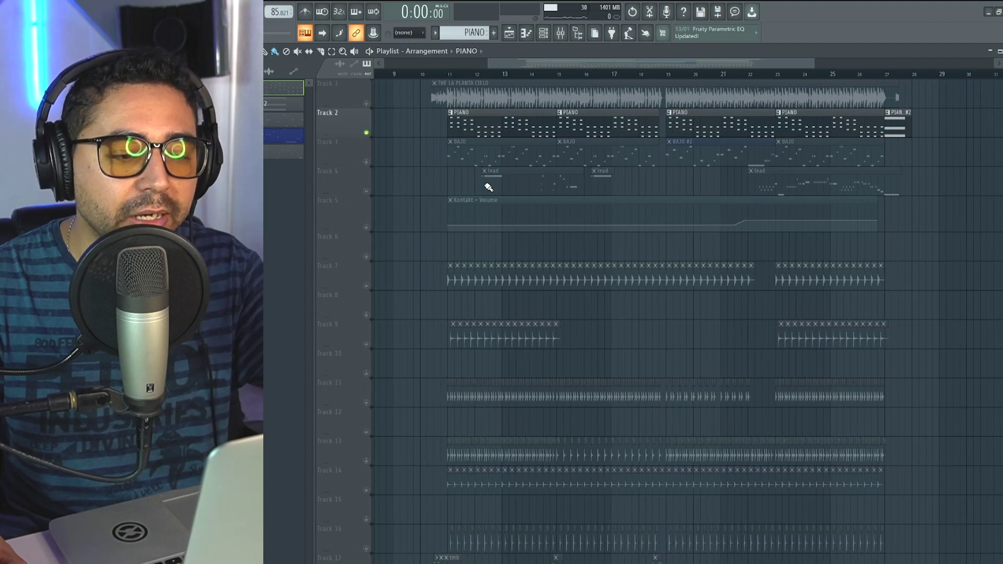
{"action": "left_click", "coordinate": [453, 73]}
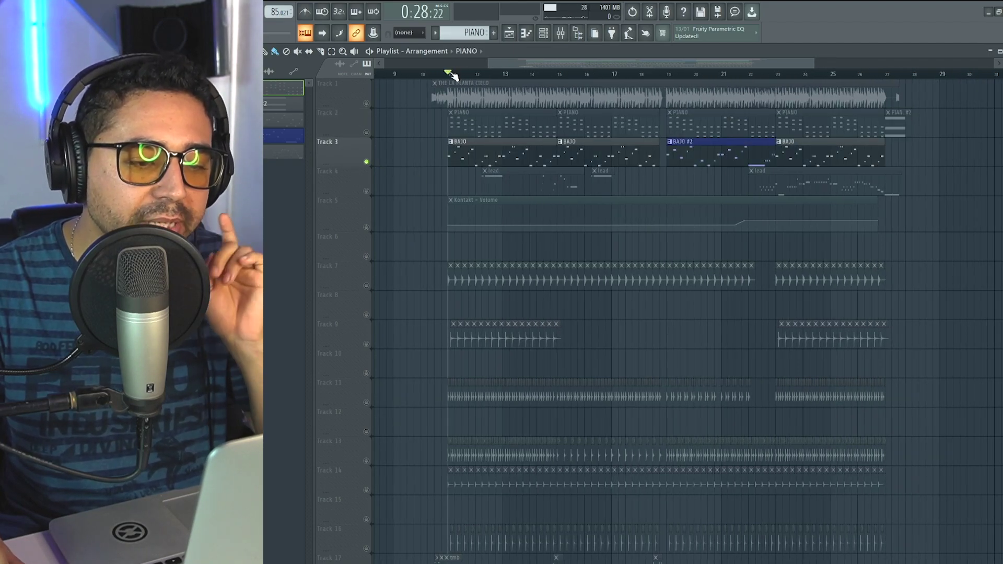
Open the first BAJO clip in the piano roll with its full four-bar bass line in view.
{"action": "scroll", "coordinate": [481, 168], "scroll_direction": "up", "scroll_amount": 3}
{"action": "double_click", "coordinate": [482, 163]}
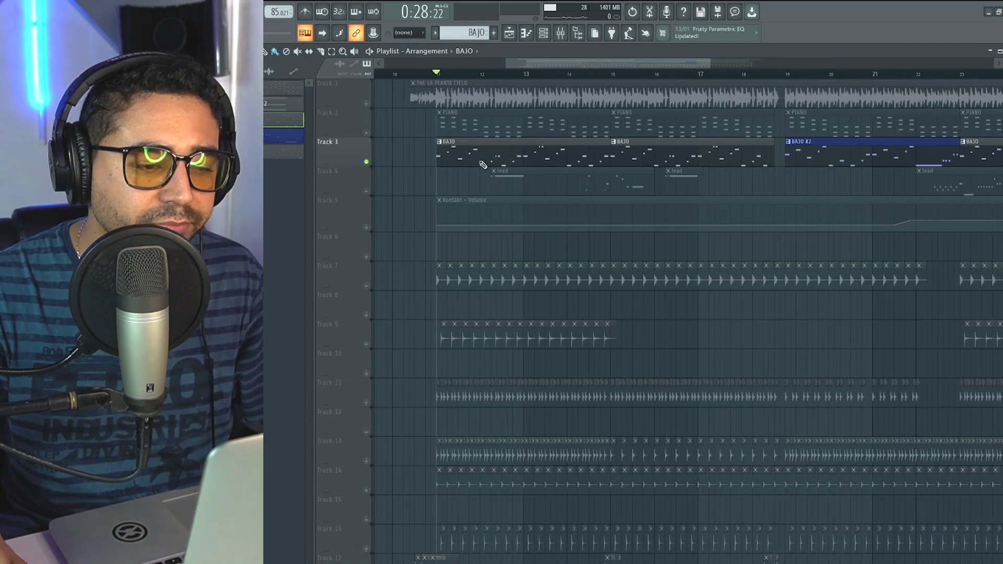
{"action": "scroll", "coordinate": [505, 273], "scroll_direction": "up", "scroll_amount": 2}
{"action": "scroll", "coordinate": [649, 224], "scroll_direction": "left", "scroll_amount": 2}
{"action": "scroll", "coordinate": [649, 224], "scroll_direction": "down", "scroll_amount": 2}
{"action": "scroll", "coordinate": [504, 204], "scroll_direction": "down", "scroll_amount": 1}
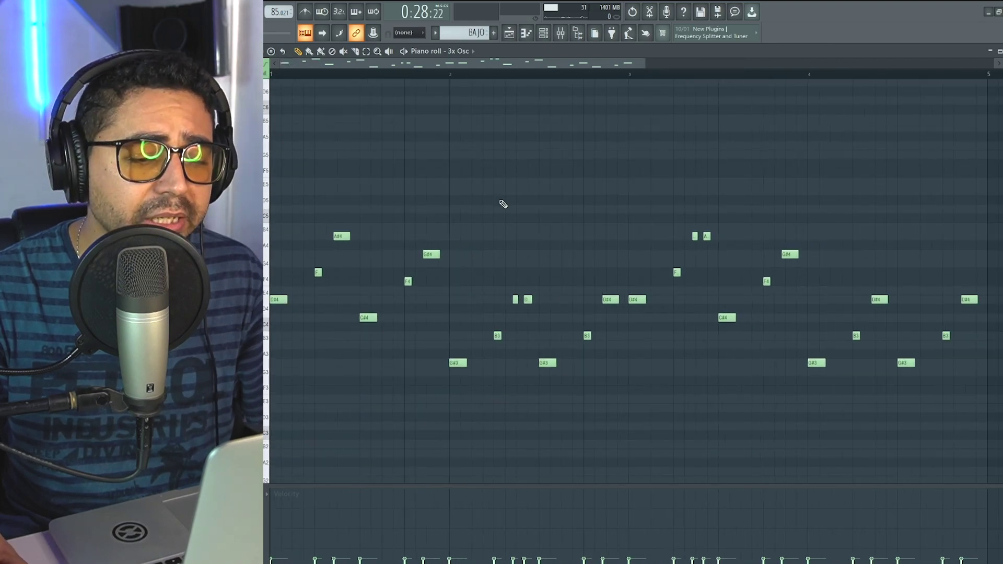
Play the bass pattern from its beginning and stop playback.
{"action": "scroll", "coordinate": [503, 204], "scroll_direction": "up", "scroll_amount": 1}
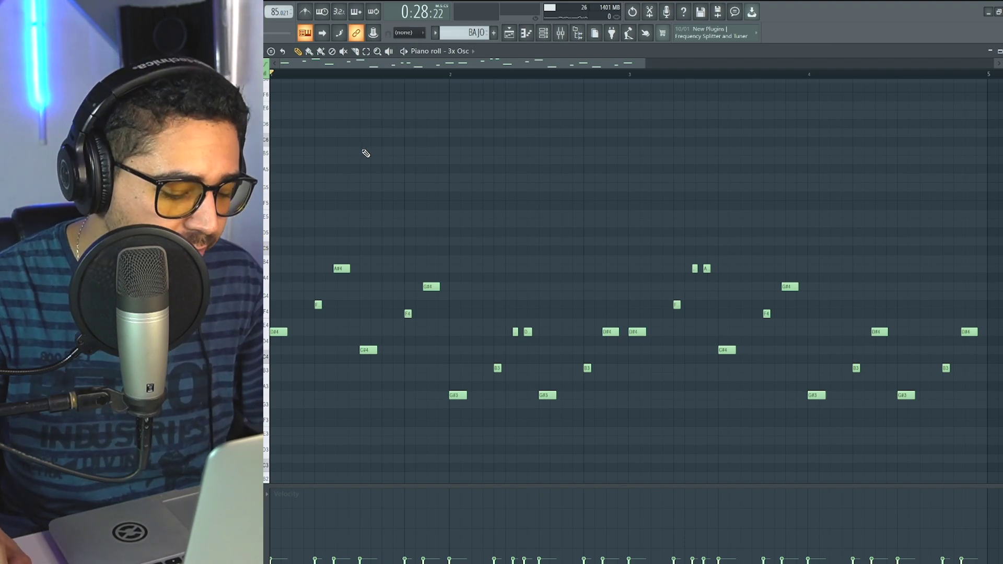
{"action": "scroll", "coordinate": [360, 154], "scroll_direction": "down", "scroll_amount": 2}
{"action": "key", "text": "space"}
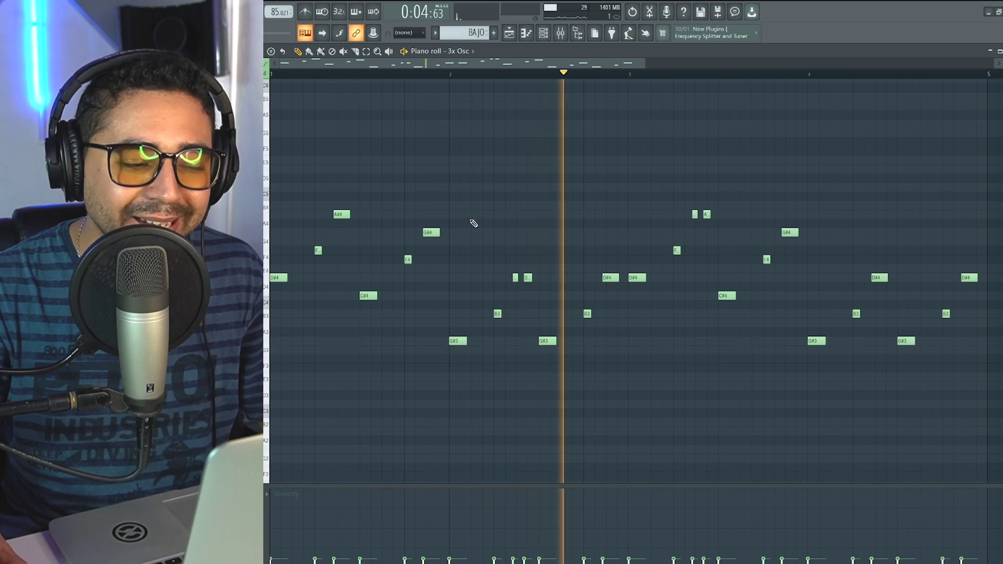
{"action": "key", "text": "space"}
Play the bass pattern from bar 2, stop it and return the playhead to the start of the pattern.
{"action": "key", "text": "space"}
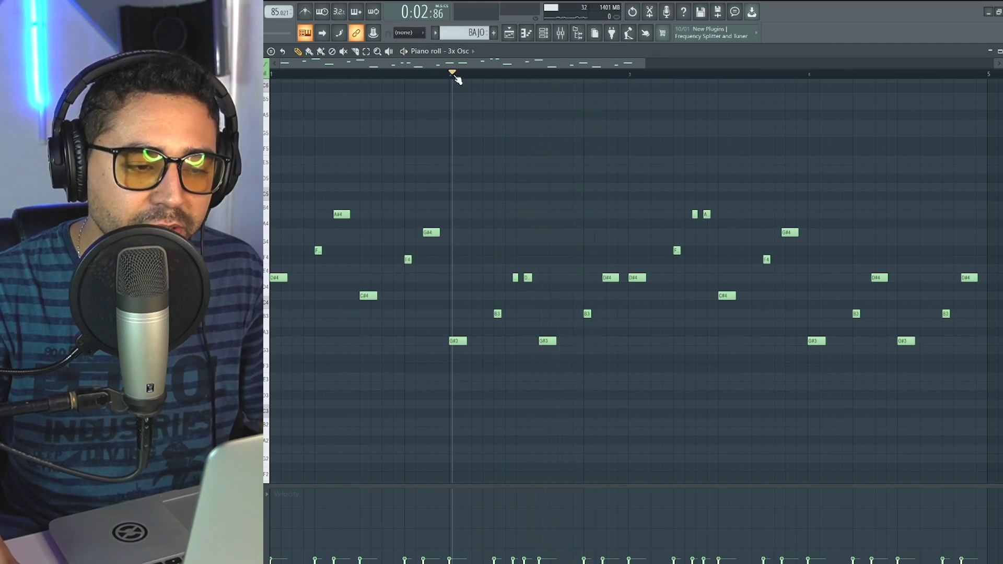
{"action": "scroll", "coordinate": [510, 353], "scroll_direction": "up", "scroll_amount": 3}
{"action": "scroll", "coordinate": [528, 360], "scroll_direction": "down", "scroll_amount": 3}
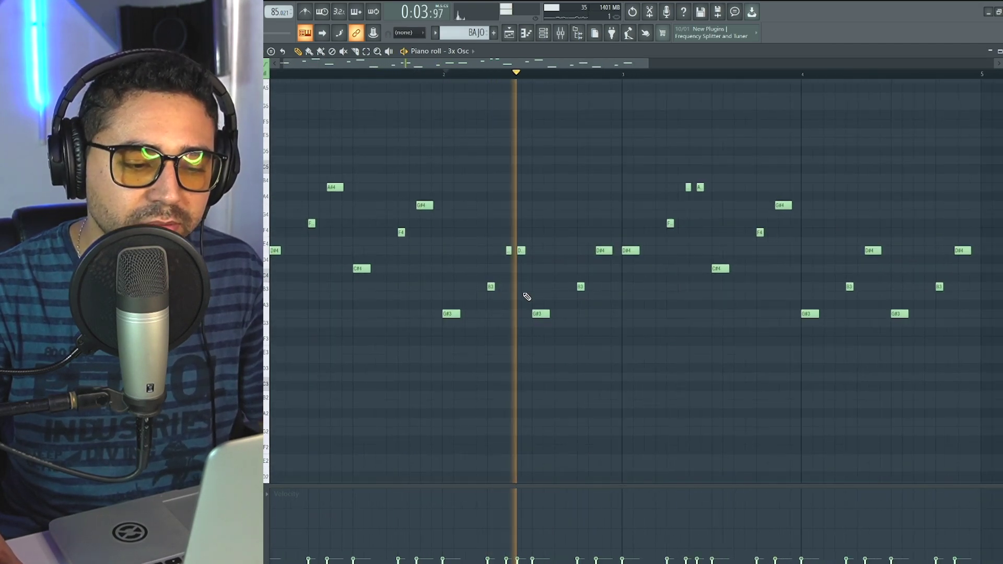
{"action": "left_click_drag", "start_coordinate": [589, 352], "coordinate": [596, 358]}
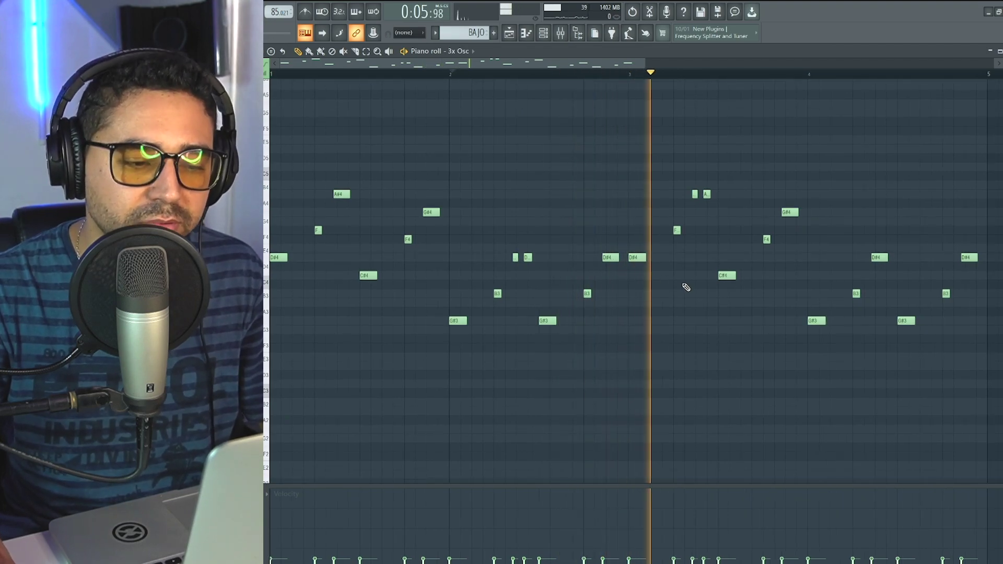
{"action": "key", "text": "space"}
{"action": "left_click", "coordinate": [298, 77]}
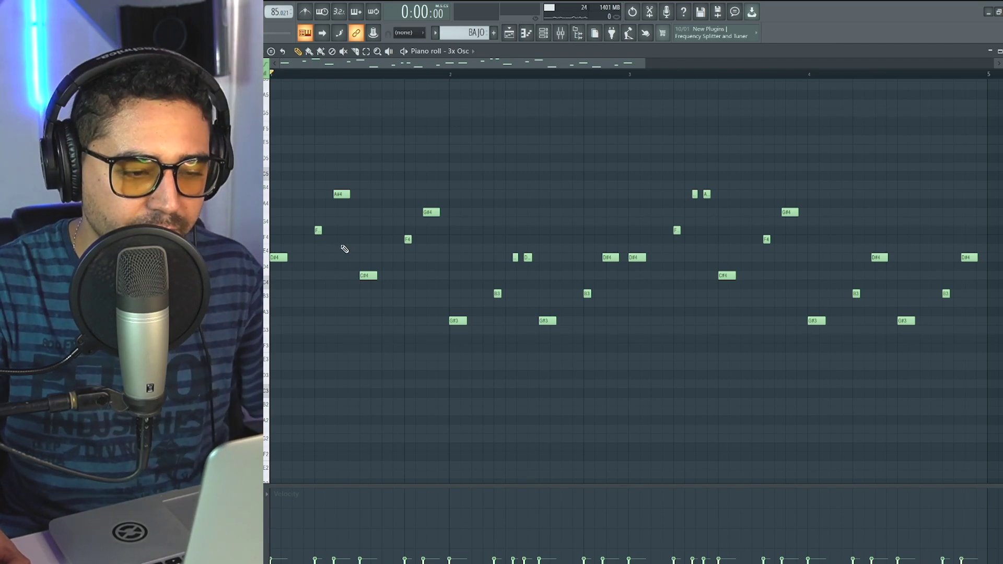
{"action": "scroll", "coordinate": [339, 245], "scroll_direction": "up", "scroll_amount": 5}
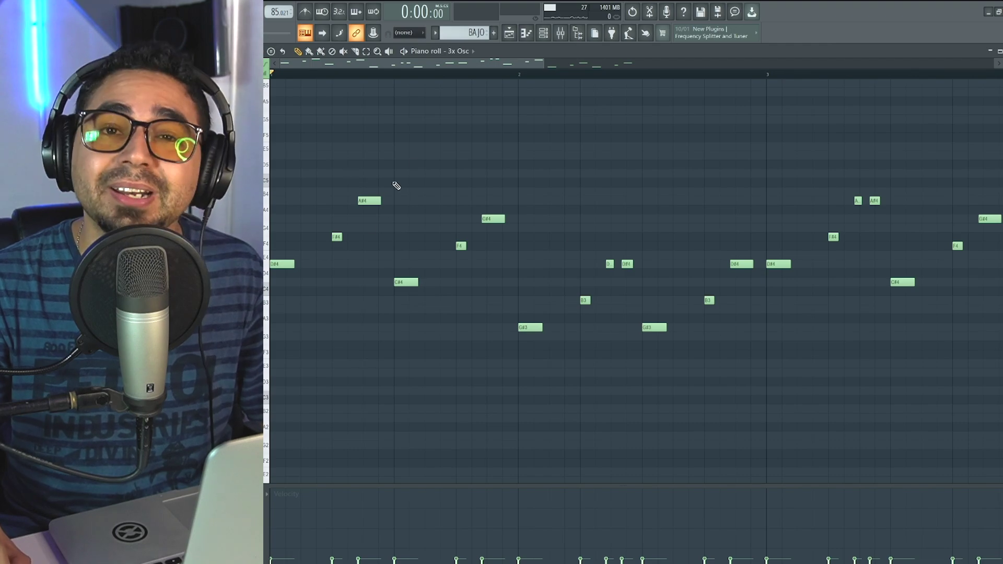
{"action": "left_click_drag", "start_coordinate": [339, 152], "coordinate": [552, 178]}
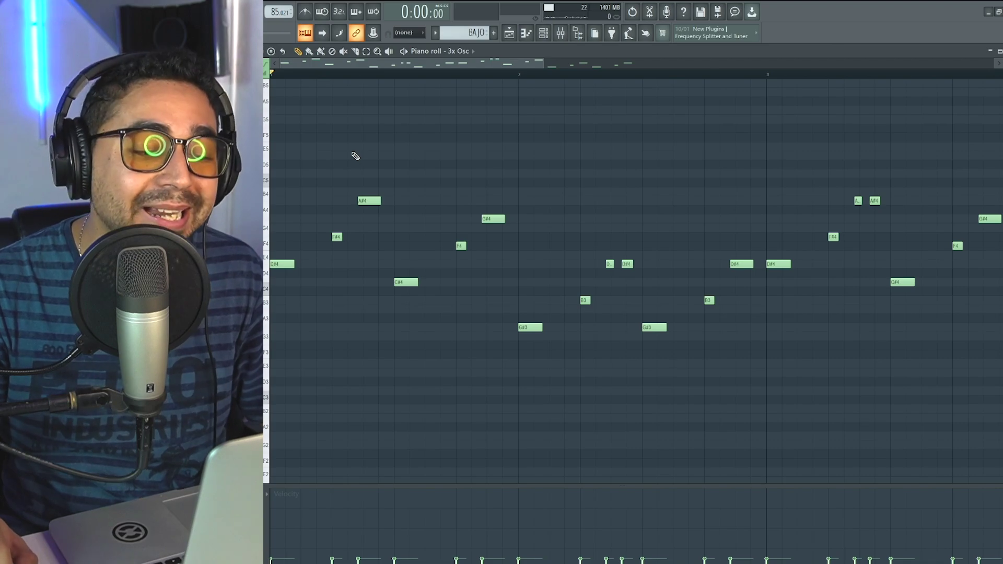
{"action": "key", "text": "space"}
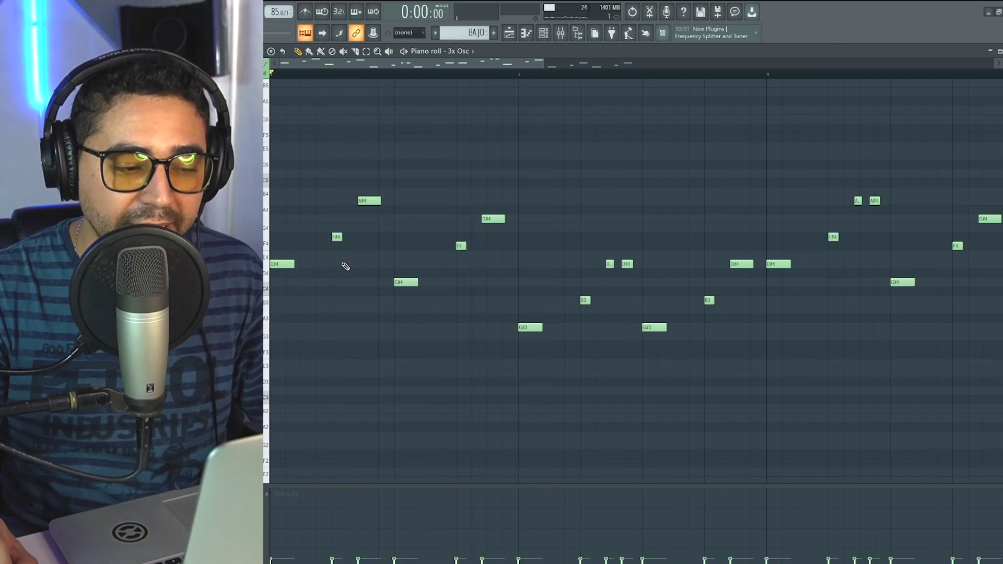
Return to the playlist and play the soloed bass track from the start of the BAJO #2 clip at bar 19, then stop.
{"action": "key", "text": "F5"}
{"action": "scroll", "coordinate": [541, 196], "scroll_direction": "right", "scroll_amount": 4}
{"action": "mouse_move", "coordinate": [578, 73]}
{"action": "left_mouse_down"}
{"action": "mouse_move", "coordinate": [560, 73]}
{"action": "mouse_move", "coordinate": [577, 73]}
{"action": "left_mouse_up"}
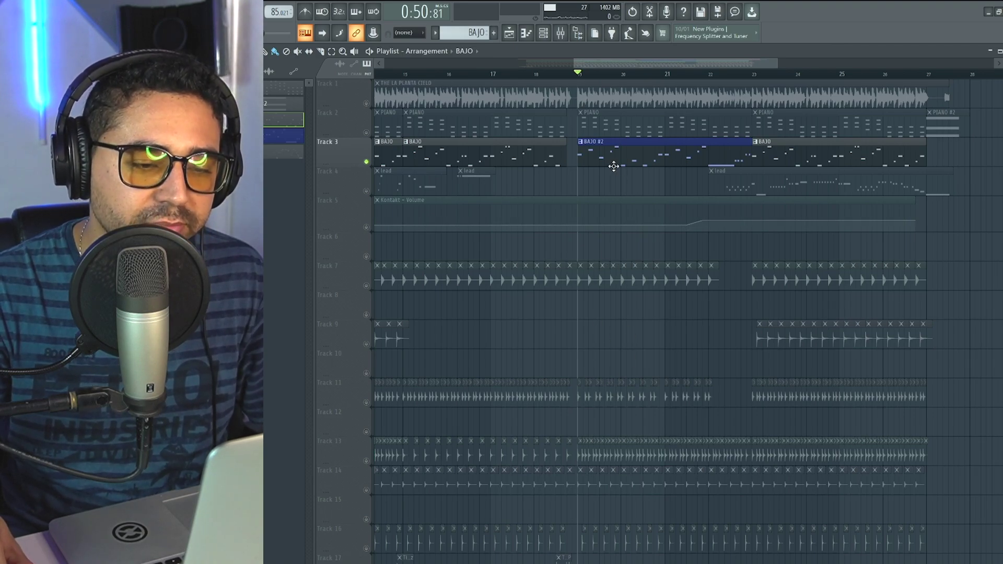
{"action": "key", "text": "space"}
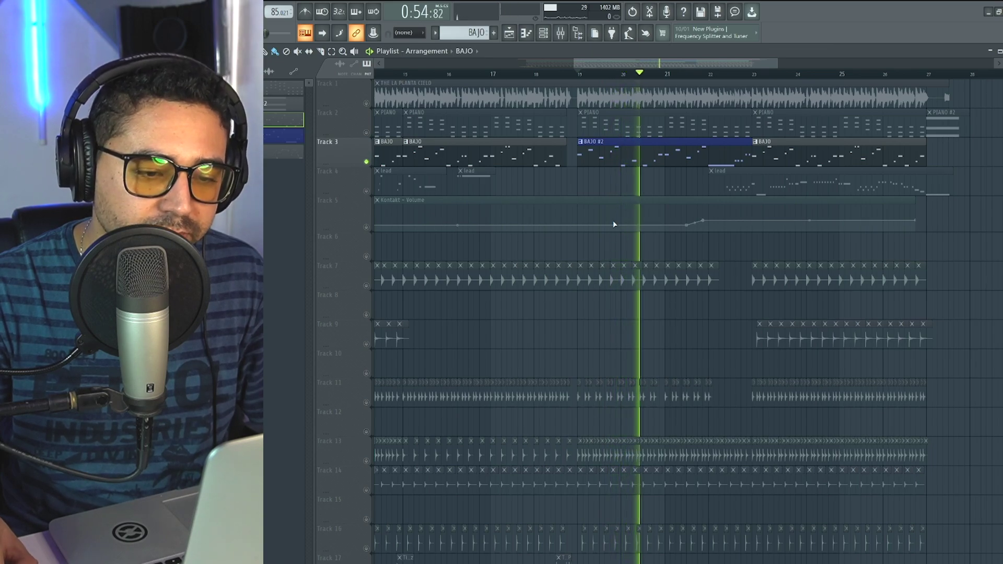
{"action": "key", "text": "space"}
Open the BAJO #2 clip in the piano roll, play its bass line from the beginning and stop.
{"action": "double_click", "coordinate": [613, 156]}
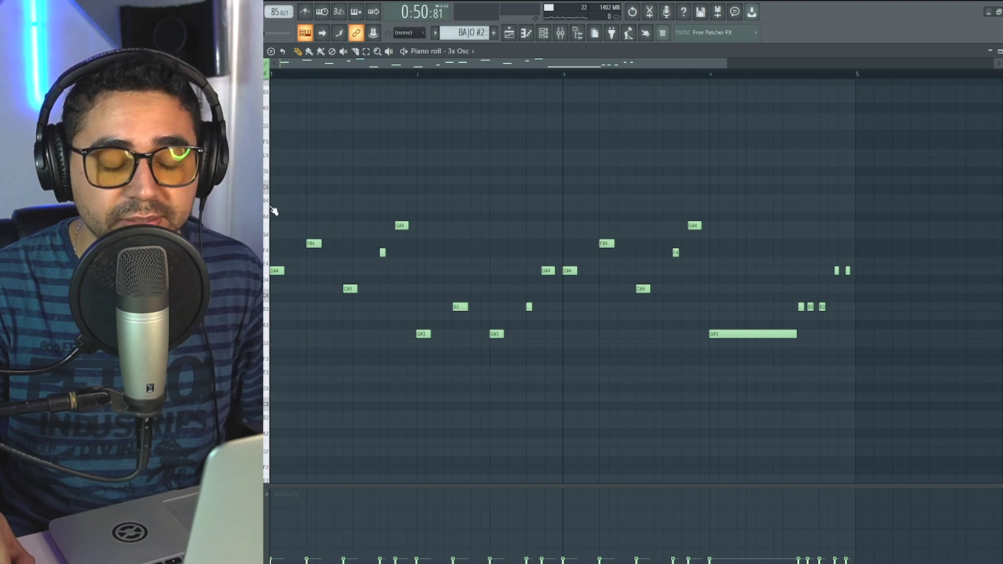
{"action": "key", "text": "space"}
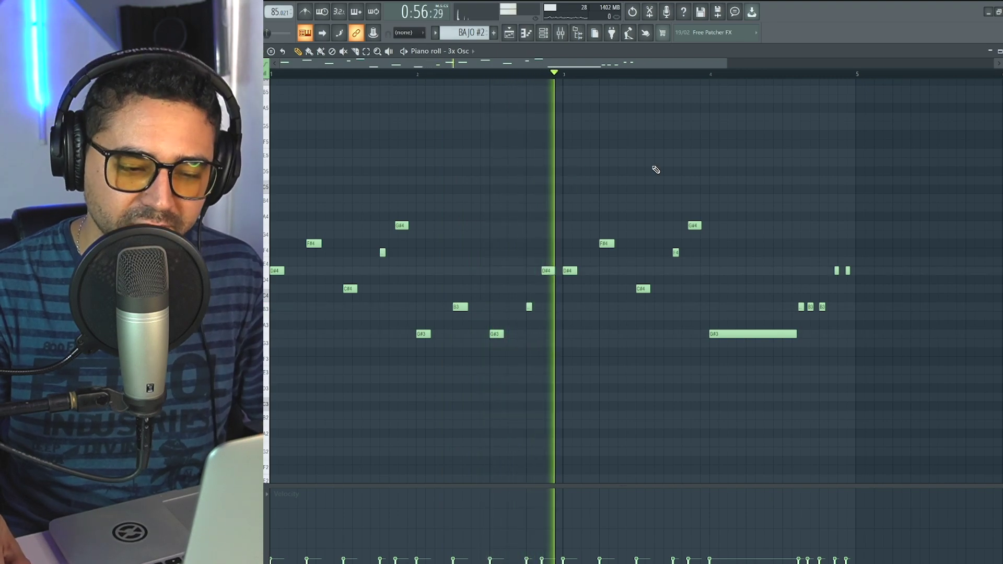
{"action": "key", "text": "space"}
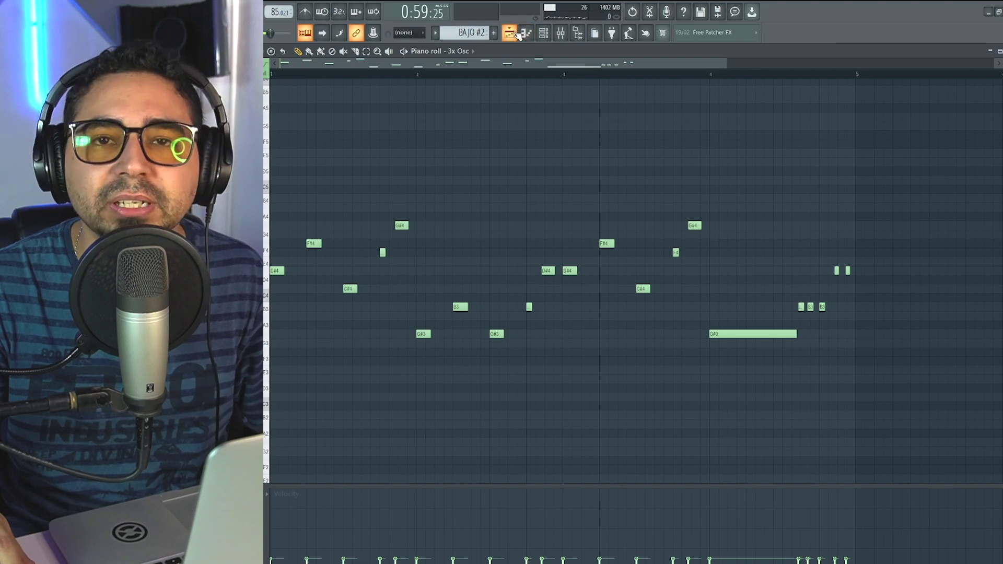
Play the ending of the BAJO #2 pattern from just before bar 4, return to the playlist and stop playback.
{"action": "left_click", "coordinate": [688, 76]}
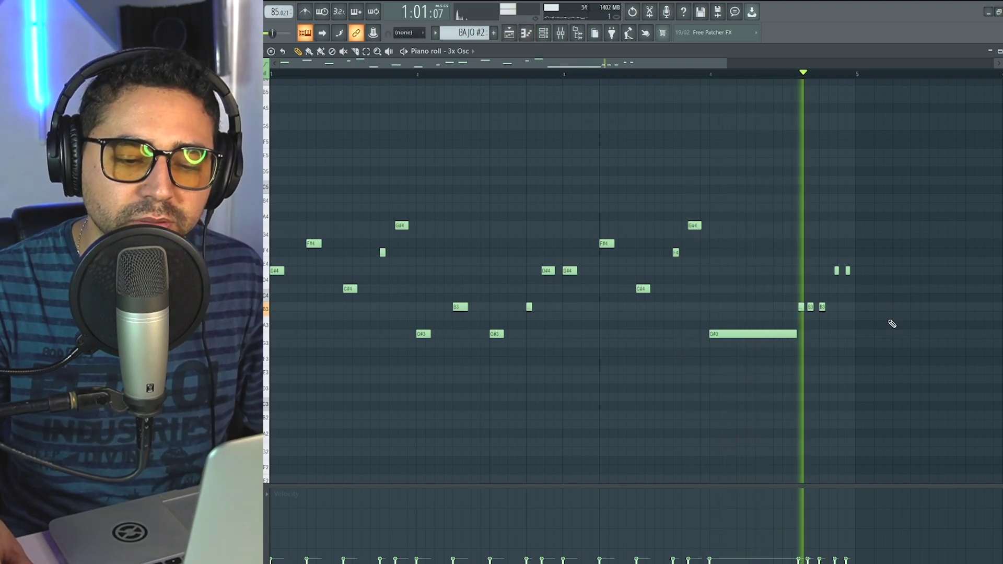
{"action": "left_click", "coordinate": [512, 33]}
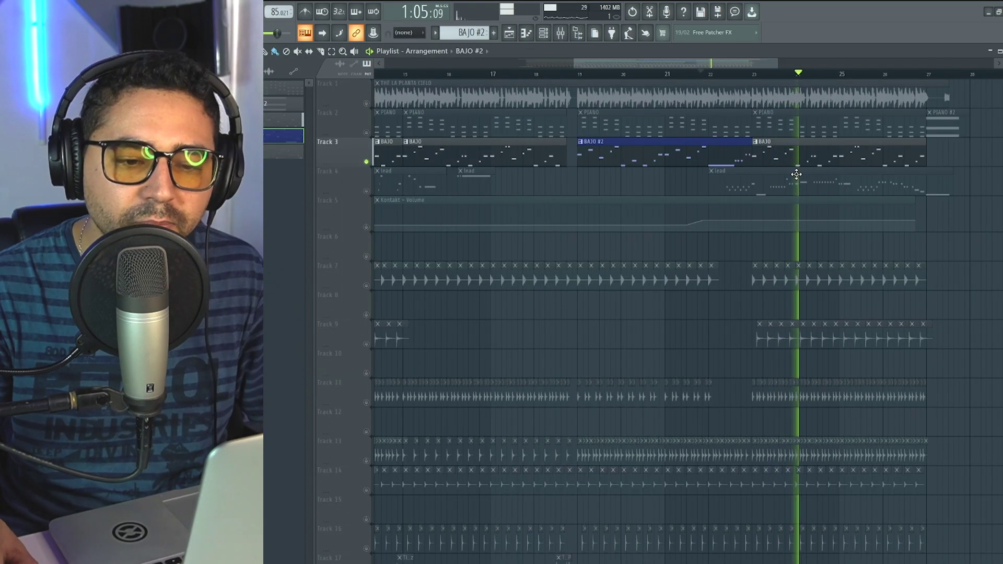
{"action": "key", "text": "space"}
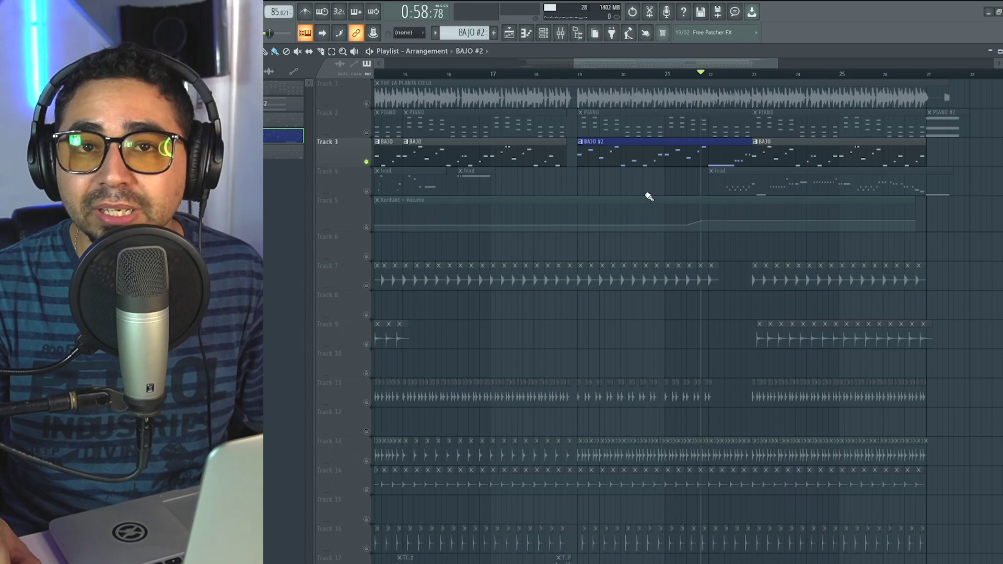
Enable Track 4 with the lead clips alongside Track 3 and place the playhead at bar 12.
{"action": "scroll", "coordinate": [571, 195], "scroll_direction": "down", "scroll_amount": 4}
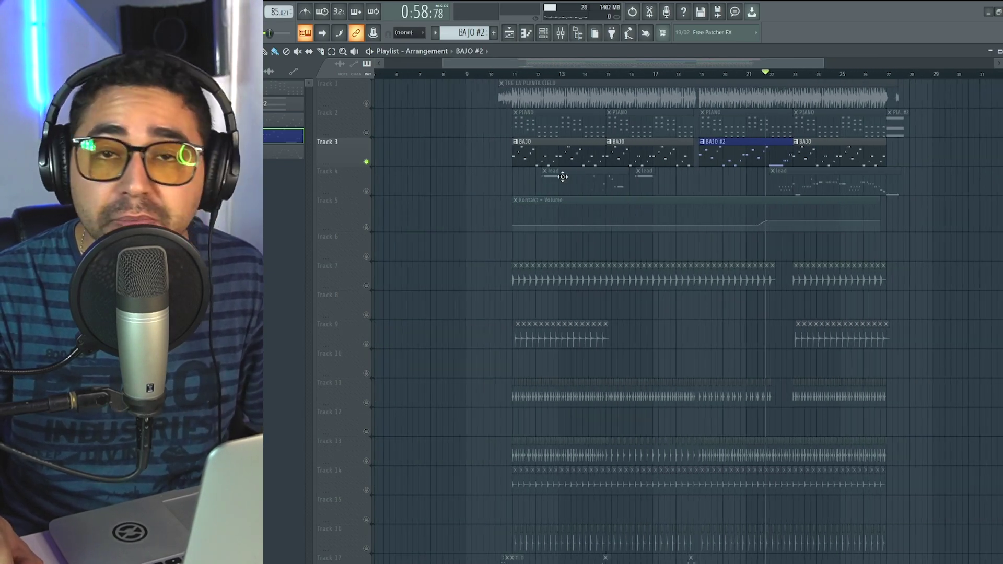
{"action": "scroll", "coordinate": [563, 177], "scroll_direction": "up", "scroll_amount": 1}
{"action": "left_click", "coordinate": [366, 191]}
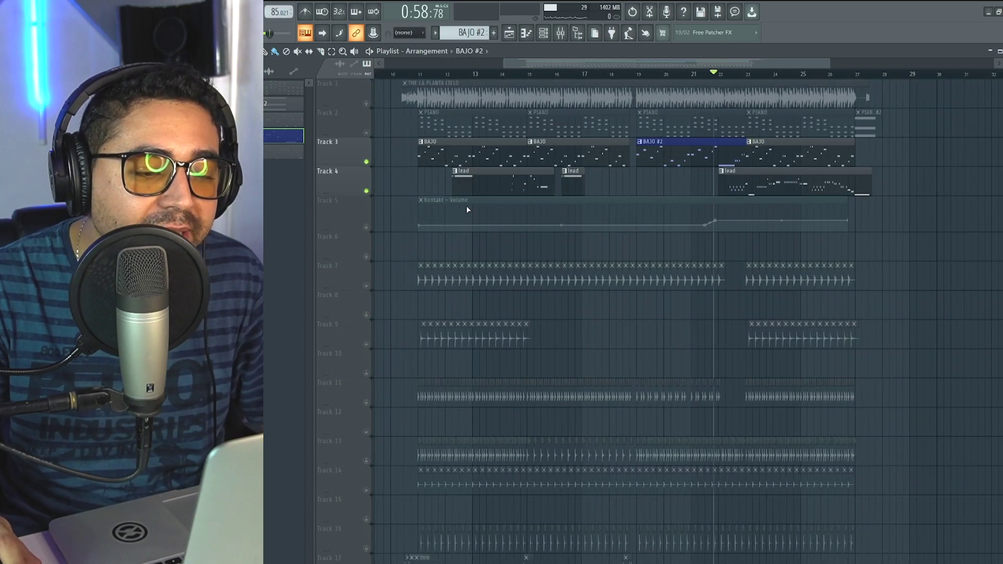
{"action": "scroll", "coordinate": [462, 206], "scroll_direction": "up", "scroll_amount": 2}
{"action": "left_click", "coordinate": [442, 74]}
{"action": "scroll", "coordinate": [444, 103], "scroll_direction": "up", "scroll_amount": 1}
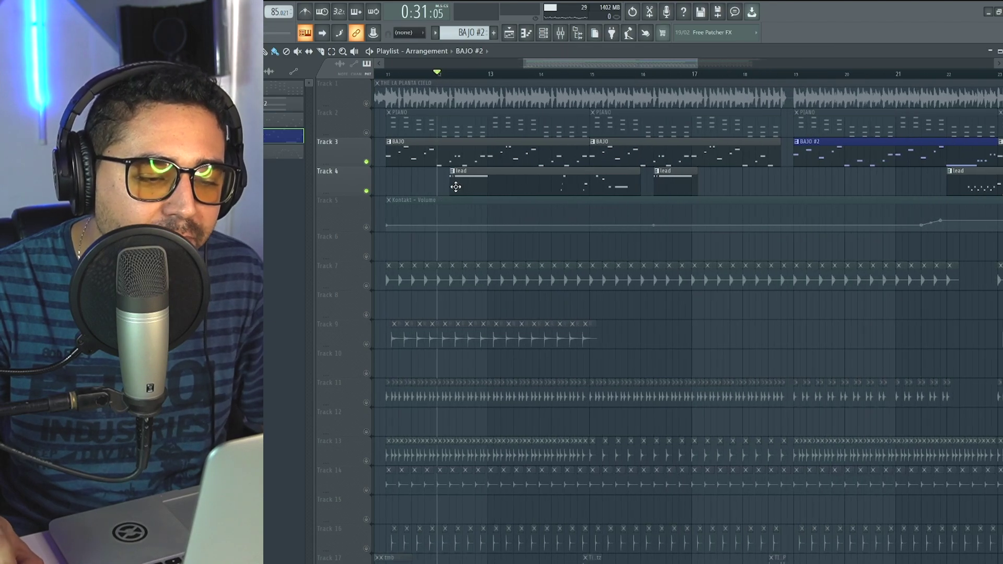
Solo Track 1 with the full-song audio clip, play it from just before bar 12 and stop.
{"action": "right_click", "coordinate": [366, 103]}
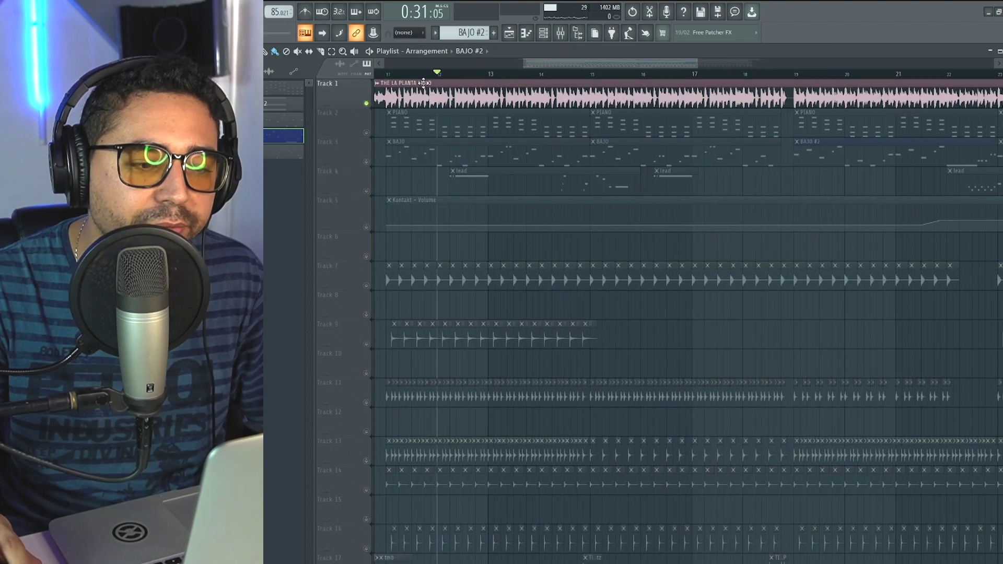
{"action": "left_click", "coordinate": [431, 75]}
{"action": "key", "text": "space"}
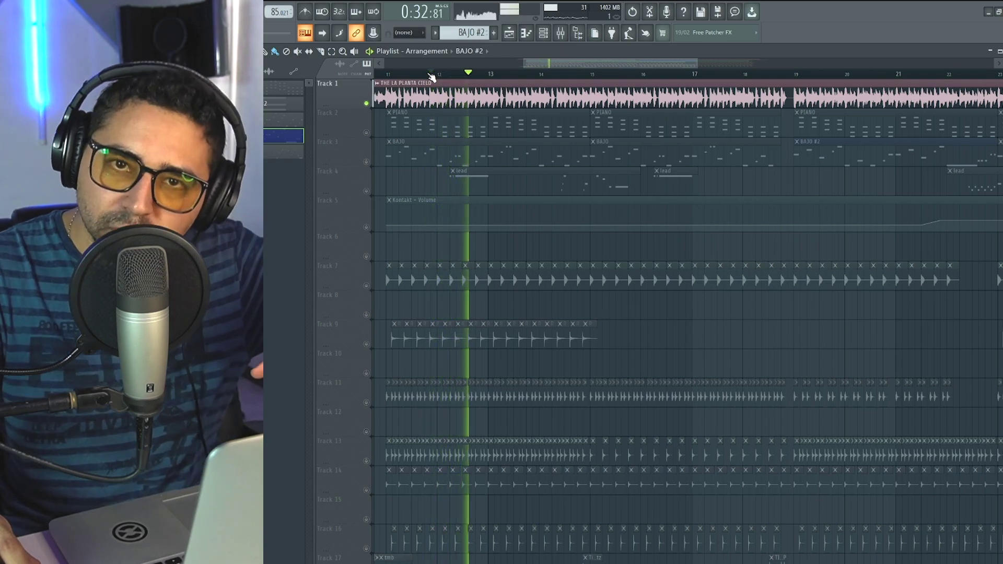
{"action": "key", "text": "space"}
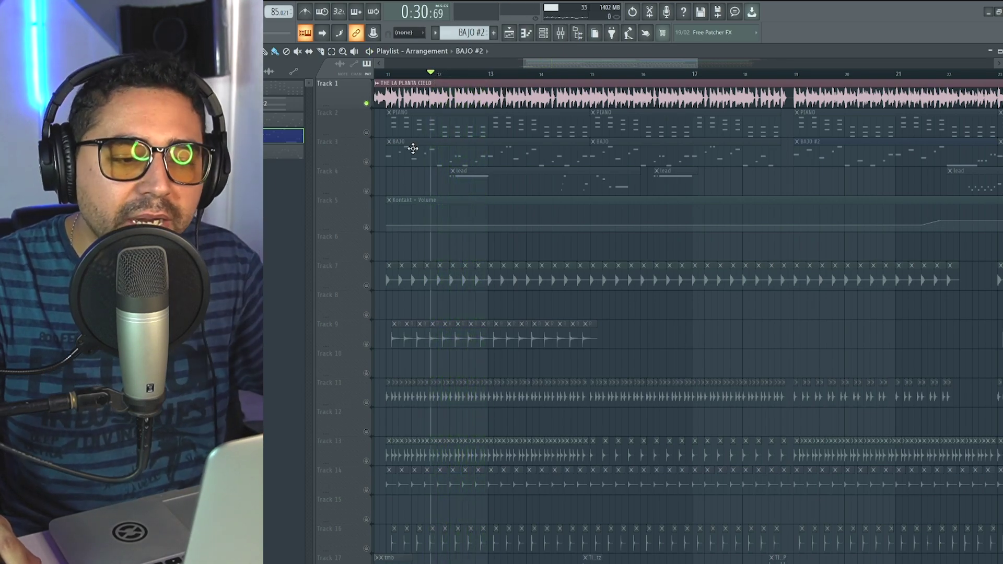
Solo Track 4 with the lead clips, play it from just before the first lead clip and stop.
{"action": "right_click", "coordinate": [367, 191]}
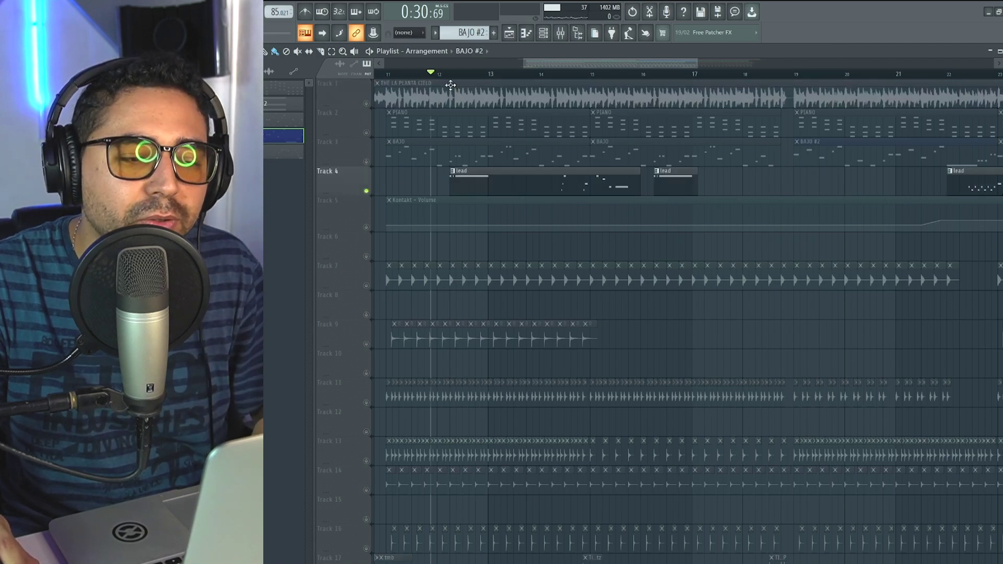
{"action": "scroll", "coordinate": [450, 85], "scroll_direction": "left", "scroll_amount": 1}
{"action": "key", "text": "space"}
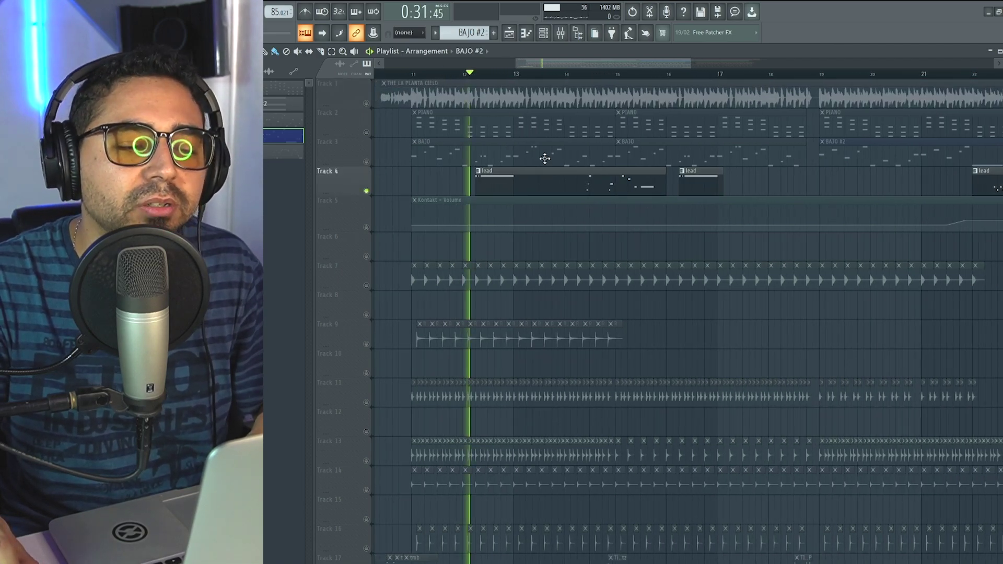
{"action": "key", "text": "space"}
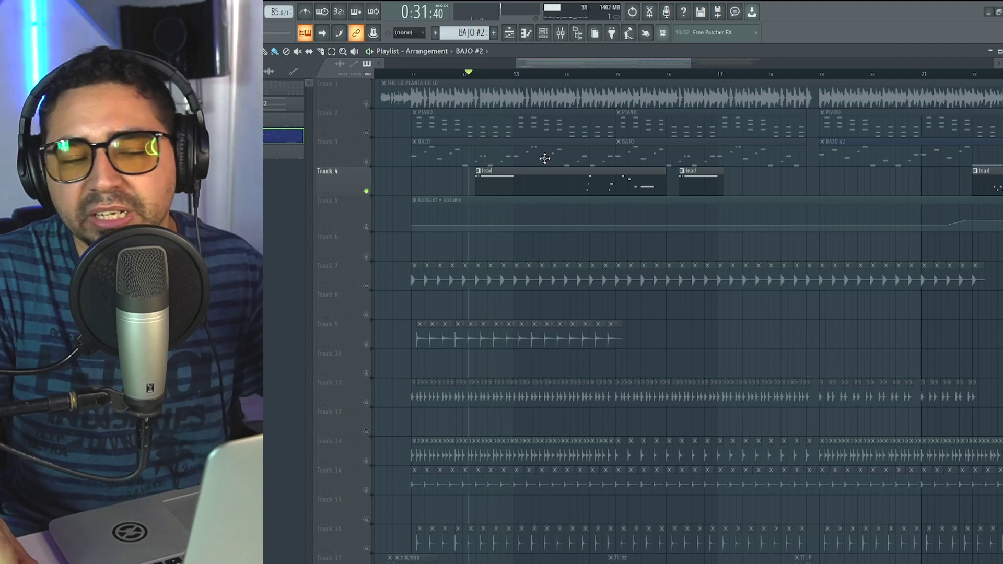
Solo the Track 1 audio again, play it briefly from shortly after bar 14 and stop.
{"action": "left_click", "coordinate": [575, 80]}
{"action": "scroll", "coordinate": [592, 175], "scroll_direction": "up", "scroll_amount": 2}
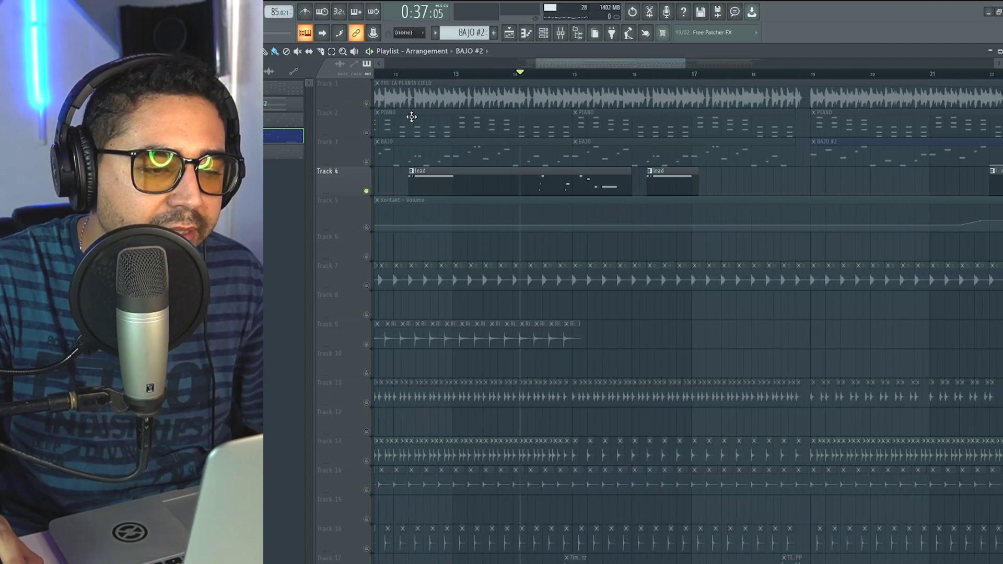
{"action": "left_click", "coordinate": [374, 108]}
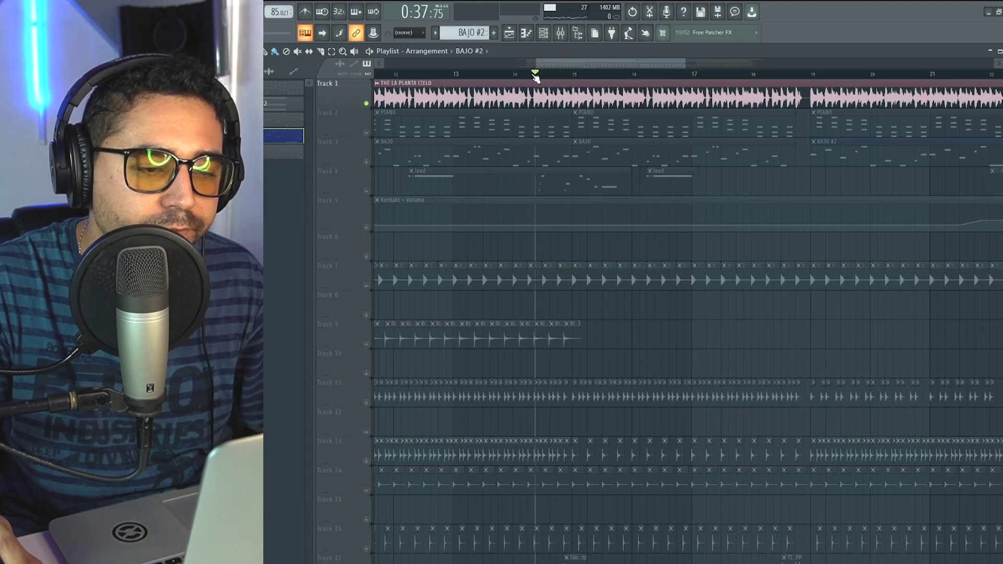
{"action": "key", "text": "space"}
{"action": "key", "text": "space"}
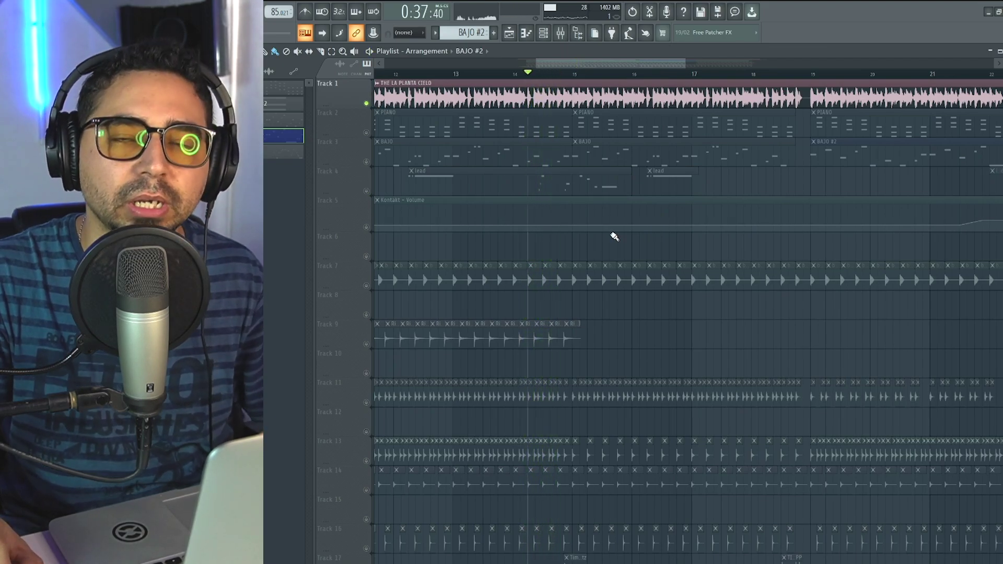
Play the Track 1 audio from just before bar 14 and again from about the middle of bar 14, stopping after each pass.
{"action": "left_click", "coordinate": [525, 75]}
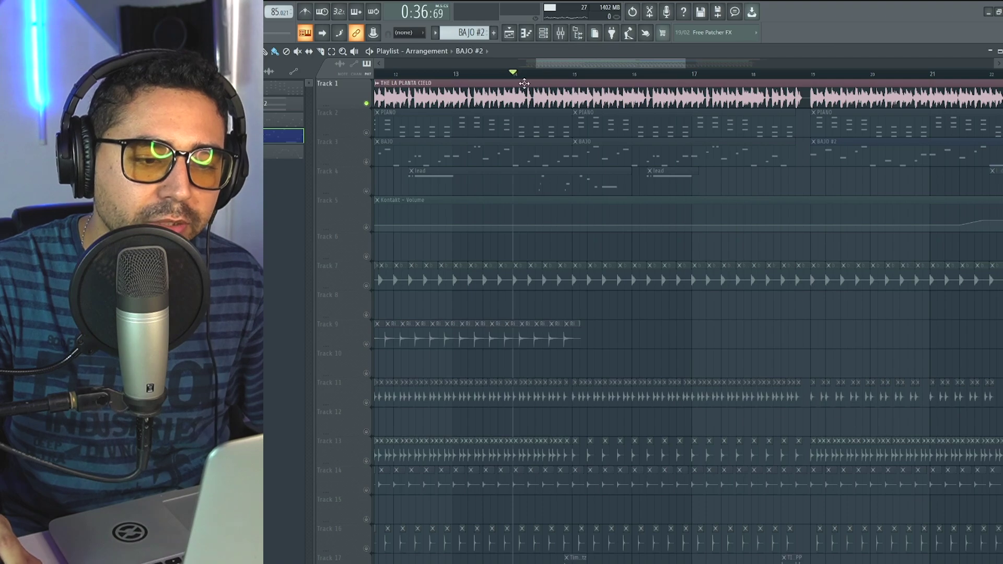
{"action": "key", "text": "space"}
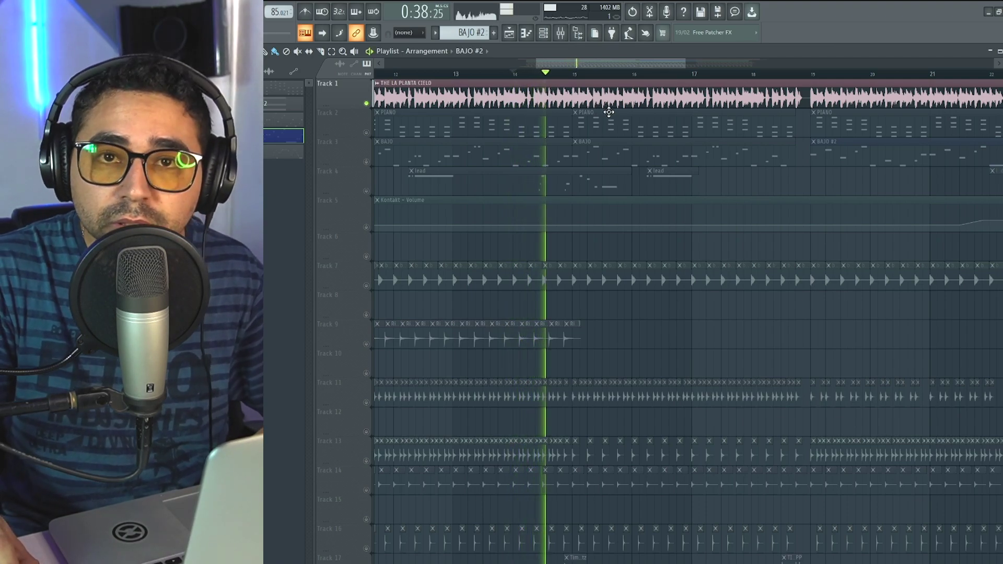
{"action": "key", "text": "space"}
{"action": "mouse_move", "coordinate": [551, 75]}
{"action": "left_mouse_down"}
{"action": "mouse_move", "coordinate": [560, 78]}
{"action": "mouse_move", "coordinate": [548, 79]}
{"action": "left_mouse_up"}
{"action": "key", "text": "space"}
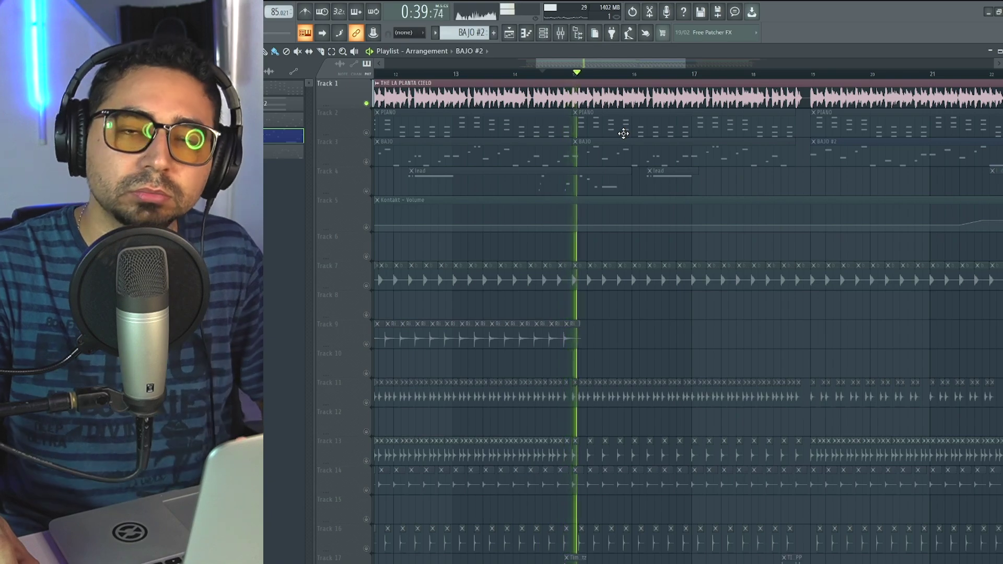
{"action": "key", "text": "space"}
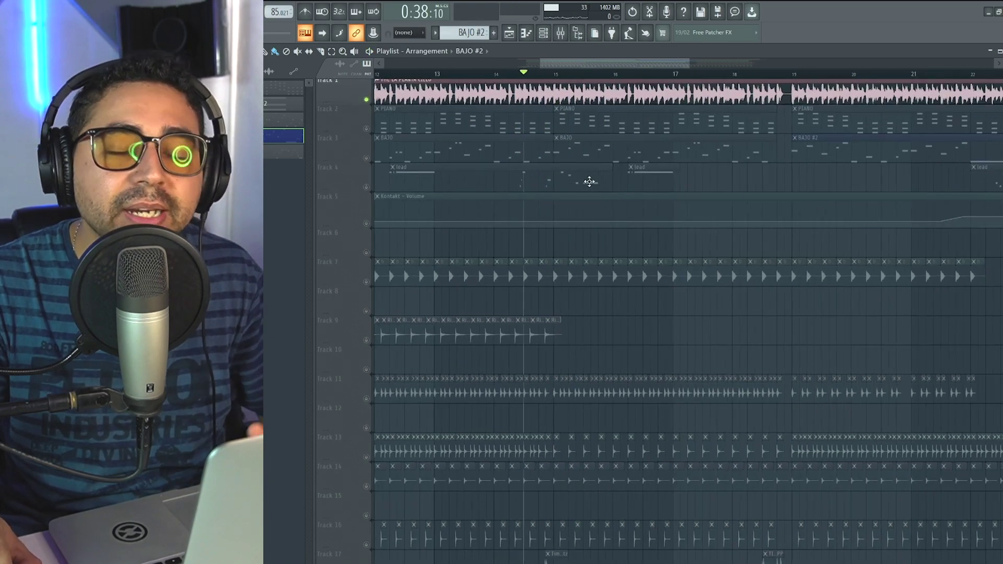
Solo the lead on Track 4, play its melody from shortly after bar 14 and stop.
{"action": "right_click", "coordinate": [366, 192]}
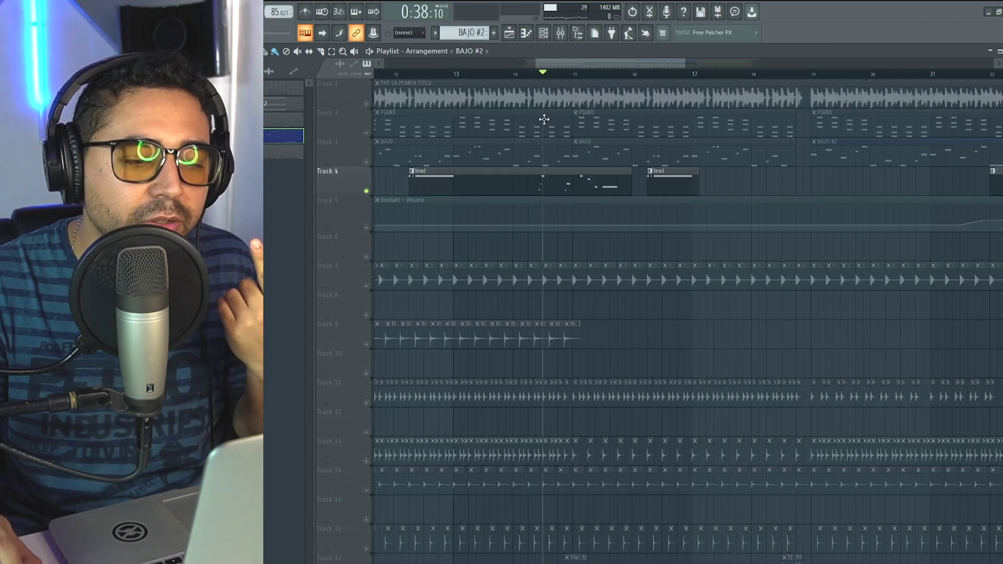
{"action": "left_click", "coordinate": [574, 83]}
{"action": "left_click", "coordinate": [528, 77]}
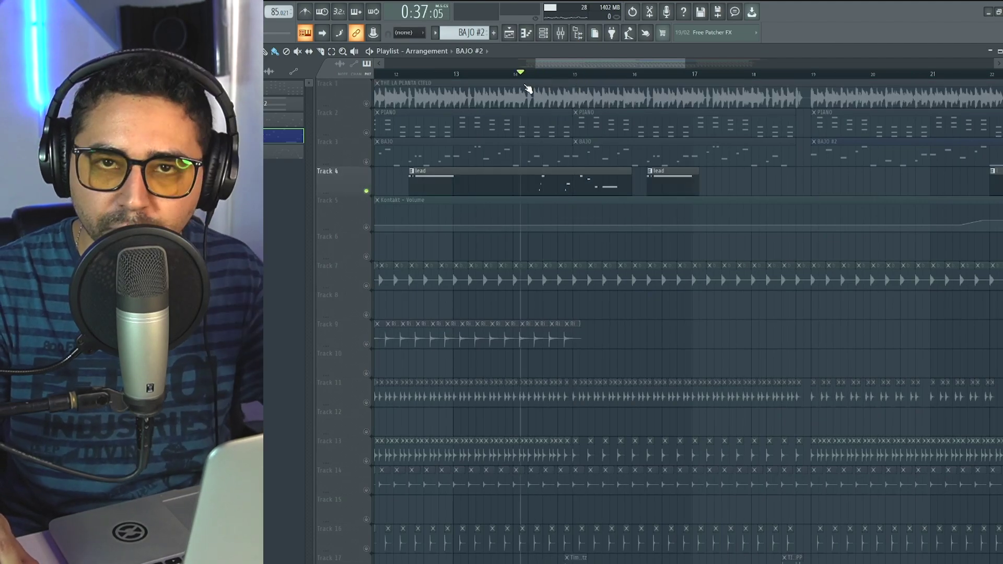
{"action": "key", "text": "space"}
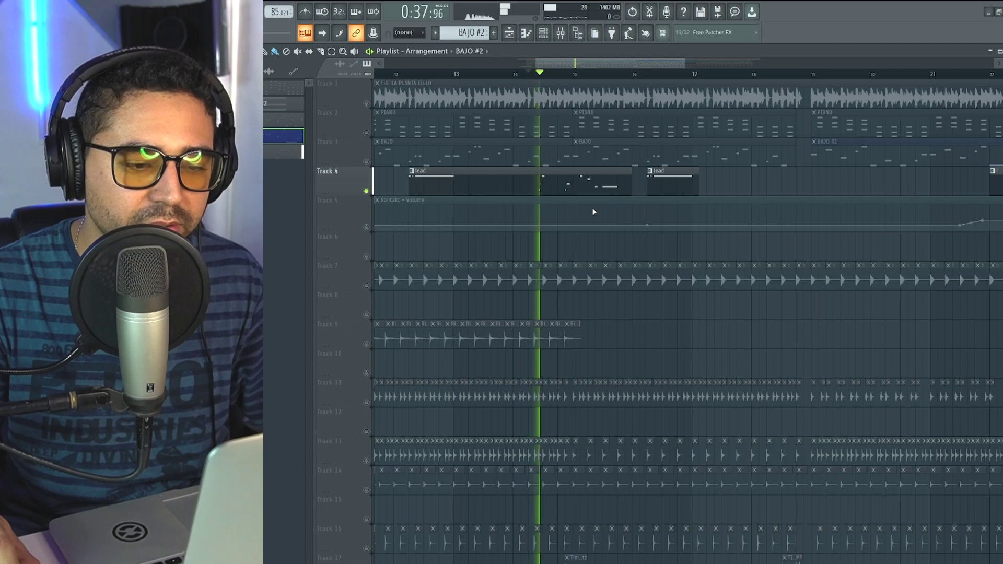
{"action": "key", "text": "space"}
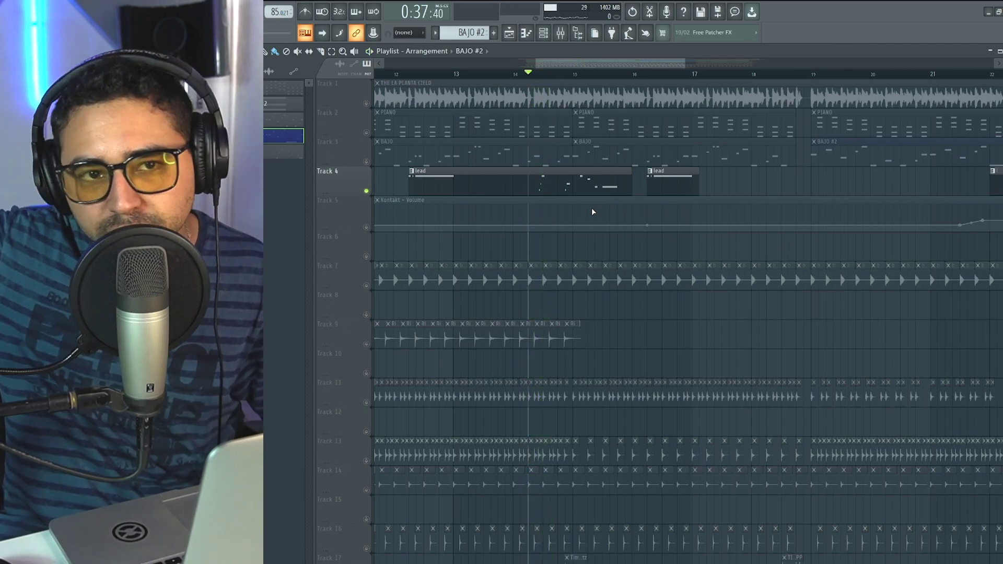
Replay the soloed lead melody twice from the same point in bar 14, stopping after each pass.
{"action": "key", "text": "space"}
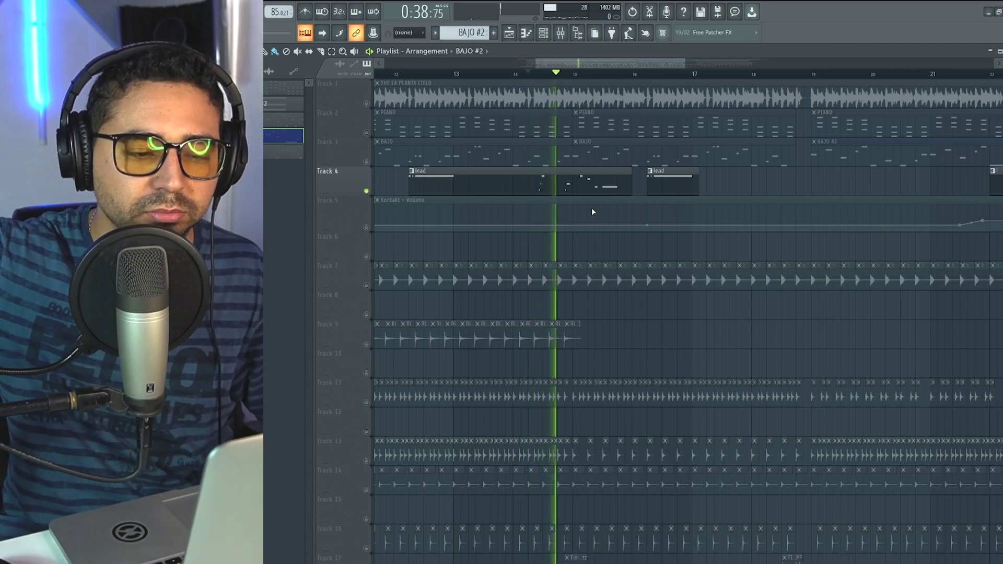
{"action": "key", "text": "space"}
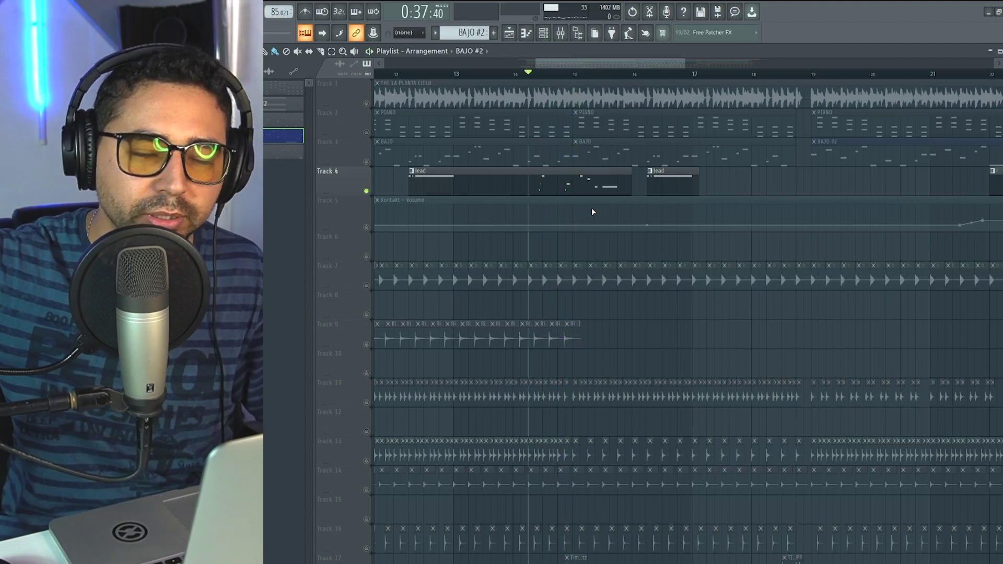
{"action": "key", "text": "space"}
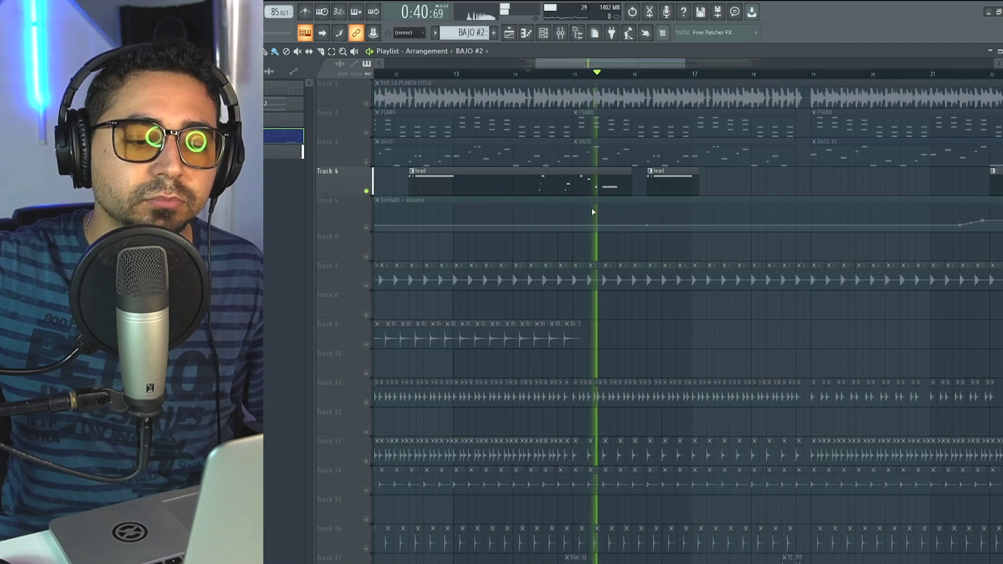
{"action": "key", "text": "space"}
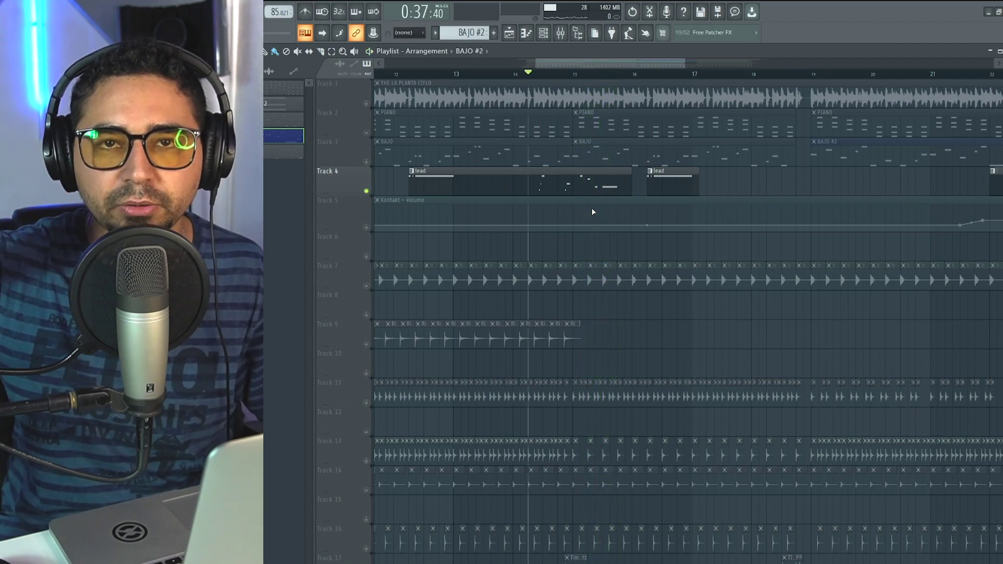
Unmute the Track 1 audio alongside the lead, play both from about three quarters through bar 14 and stop.
{"action": "left_click", "coordinate": [551, 74]}
{"action": "left_click_drag", "start_coordinate": [556, 77], "coordinate": [558, 78]}
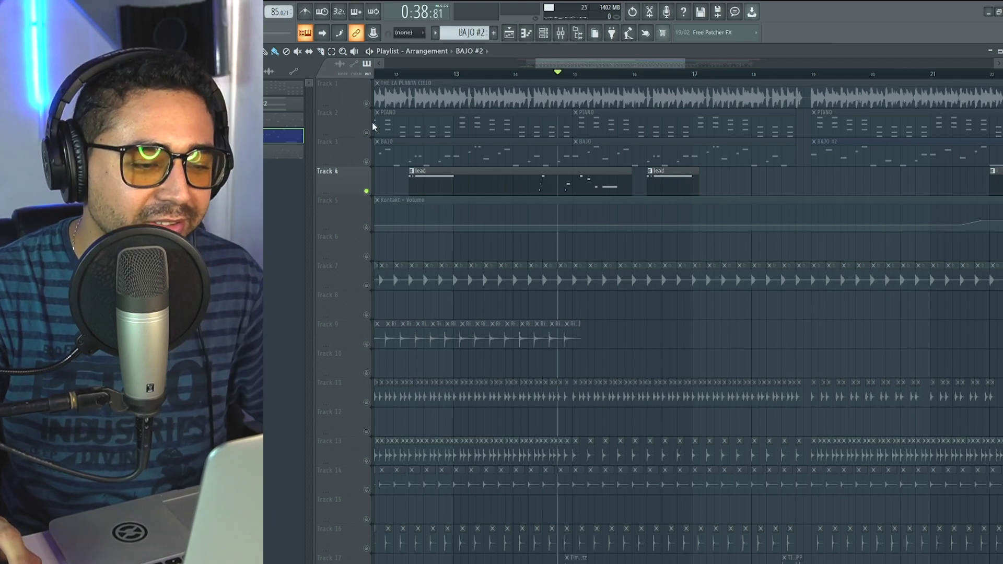
{"action": "left_click", "coordinate": [367, 103]}
{"action": "key", "text": "space"}
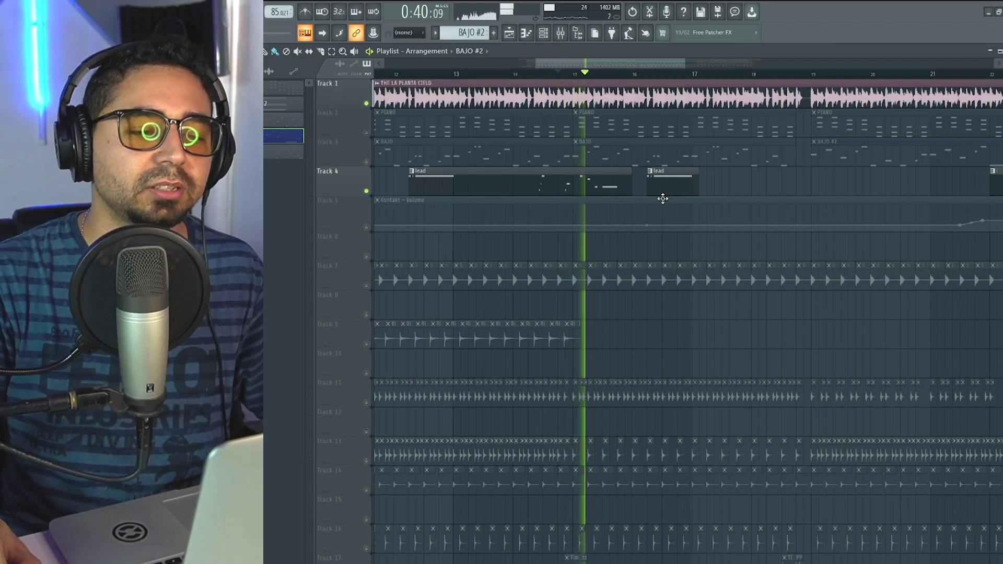
{"action": "key", "text": "space"}
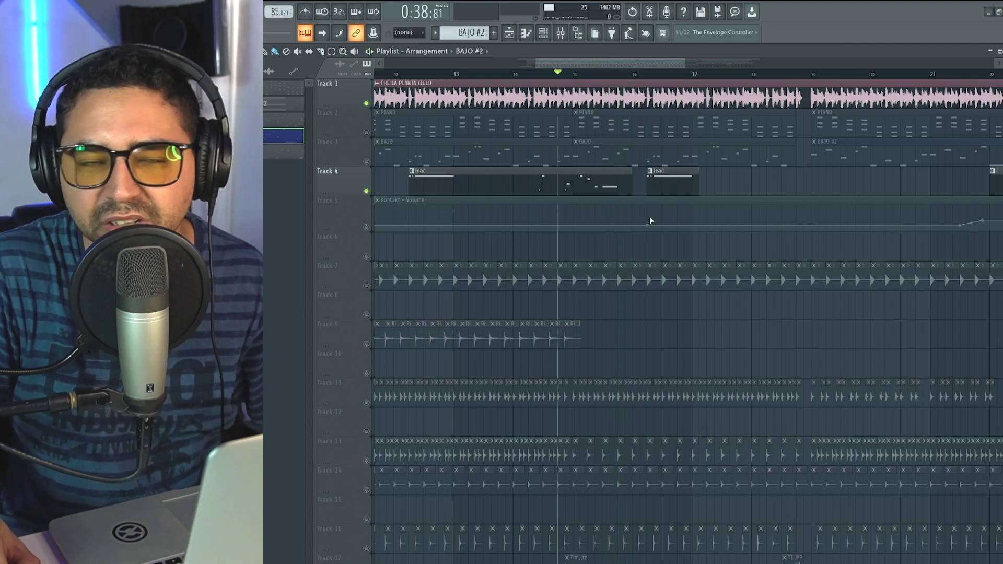
Play the lead together with the Track 1 audio from bar 16 and stop.
{"action": "scroll", "coordinate": [650, 216], "scroll_direction": "down", "scroll_amount": 4}
{"action": "left_click", "coordinate": [636, 74]}
{"action": "key", "text": "space"}
{"action": "scroll", "coordinate": [663, 272], "scroll_direction": "up", "scroll_amount": 3}
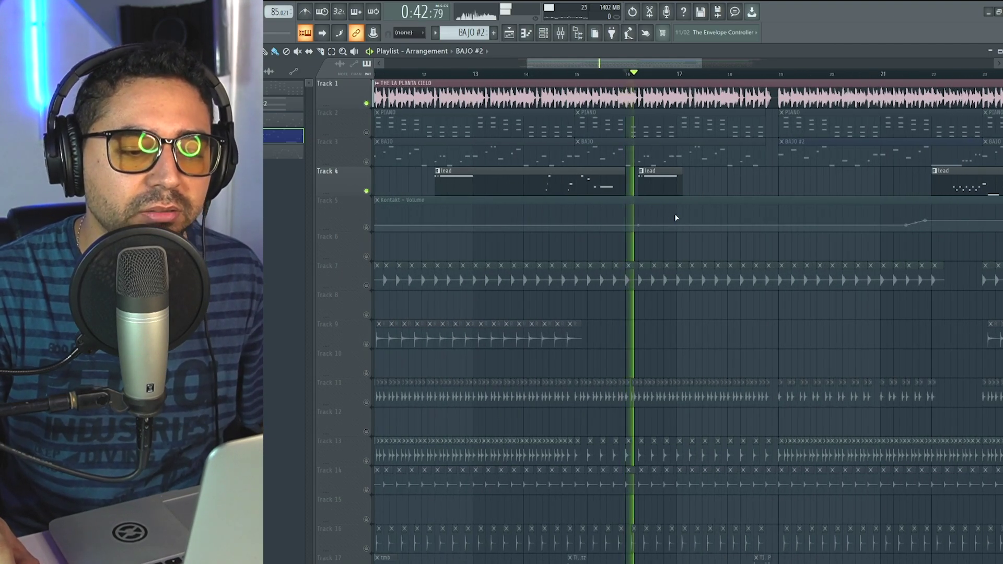
{"action": "scroll", "coordinate": [613, 221], "scroll_direction": "right", "scroll_amount": 2}
{"action": "key", "text": "space"}
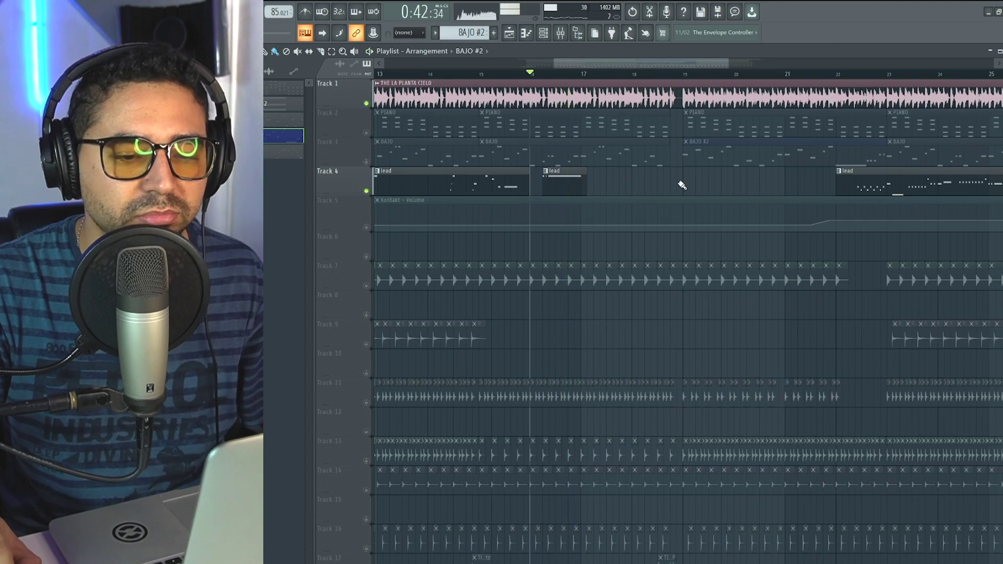
Locate the last lead clip on Track 4 and place the playhead at its start in bar 22.
{"action": "scroll", "coordinate": [682, 184], "scroll_direction": "down", "scroll_amount": 3}
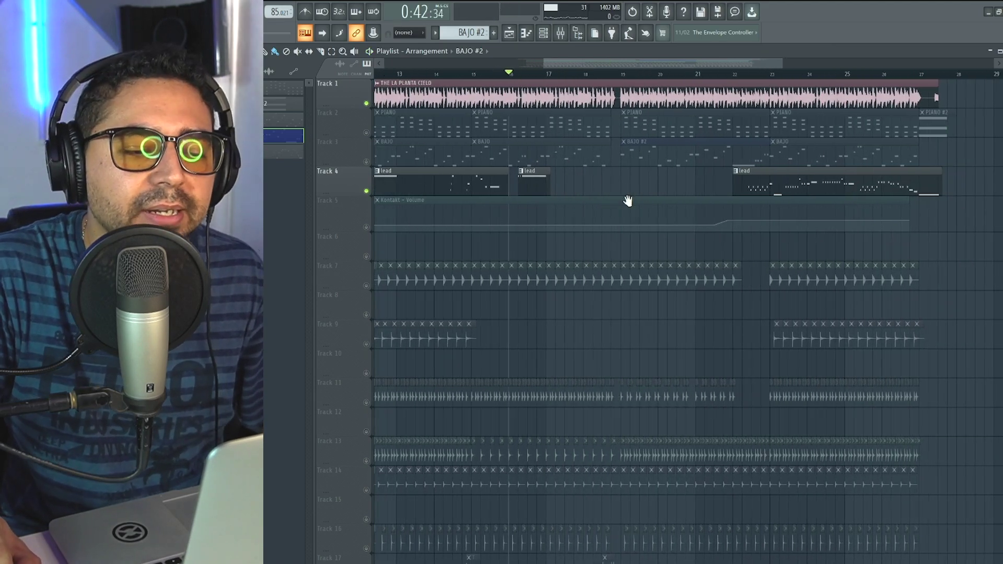
{"action": "scroll", "coordinate": [628, 201], "scroll_direction": "left", "scroll_amount": 1}
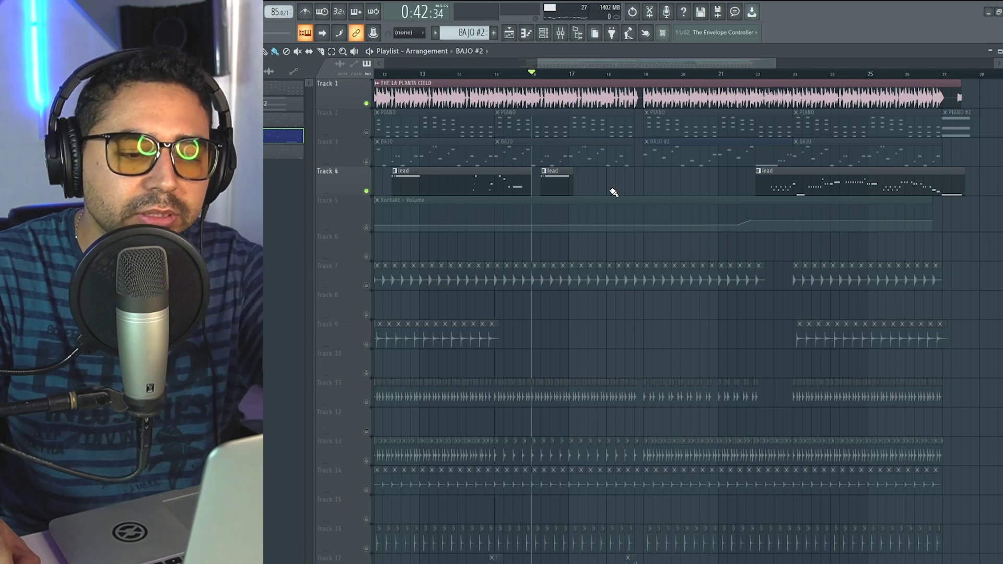
{"action": "scroll", "coordinate": [601, 194], "scroll_direction": "right", "scroll_amount": 2}
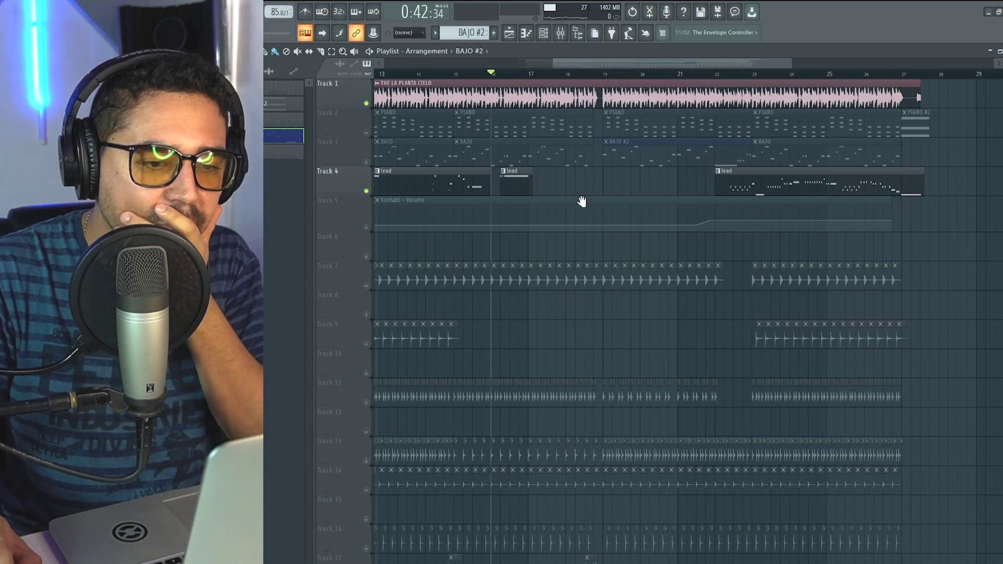
{"action": "scroll", "coordinate": [600, 199], "scroll_direction": "right", "scroll_amount": 1}
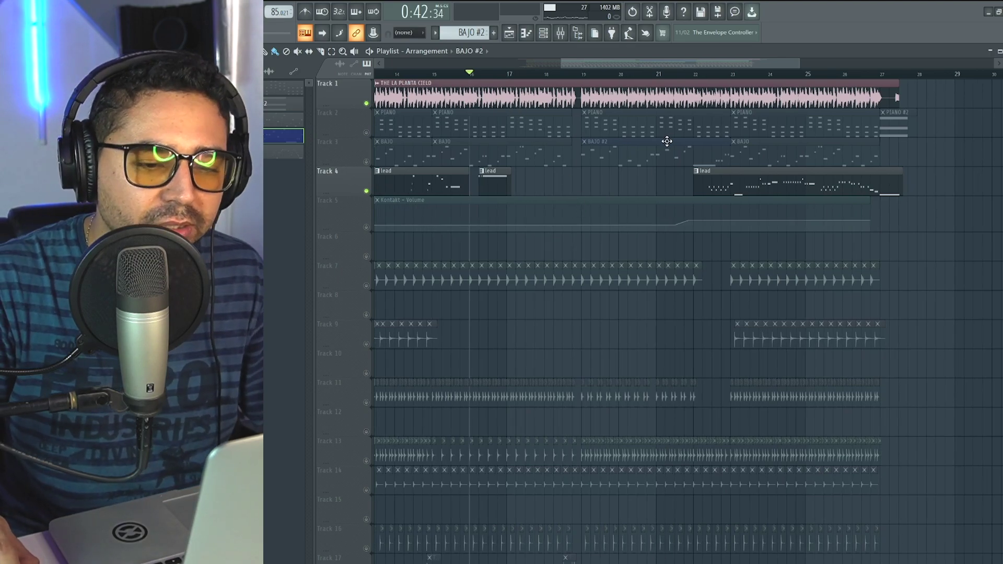
{"action": "scroll", "coordinate": [653, 152], "scroll_direction": "right", "scroll_amount": 1}
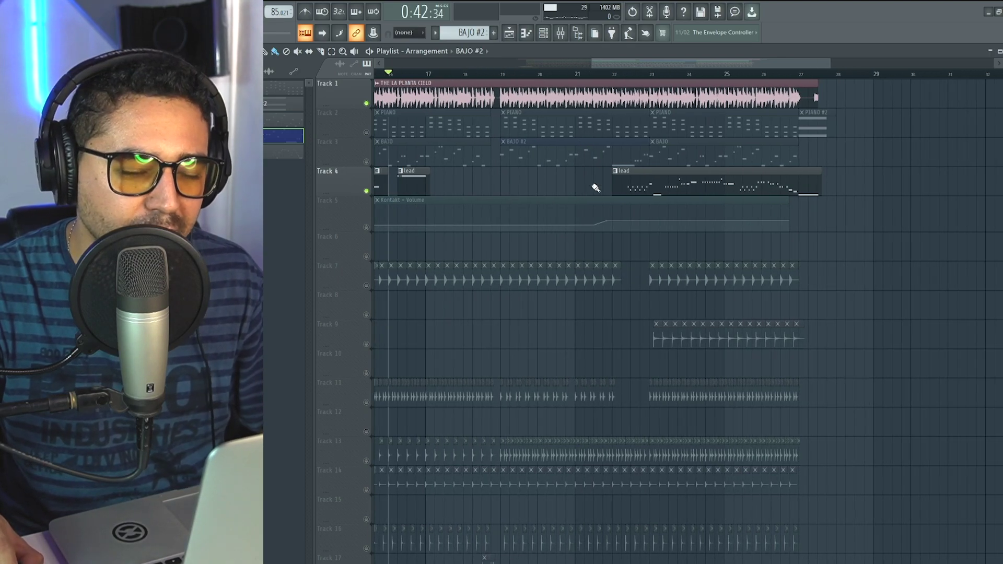
{"action": "scroll", "coordinate": [617, 156], "scroll_direction": "left", "scroll_amount": 1}
{"action": "left_click", "coordinate": [693, 74]}
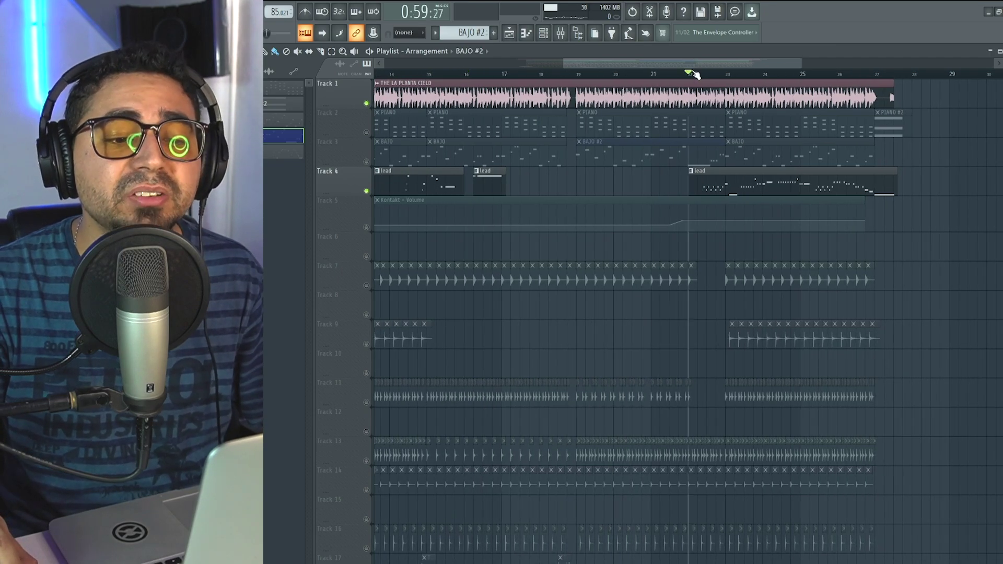
{"action": "scroll", "coordinate": [601, 131], "scroll_direction": "left", "scroll_amount": 2}
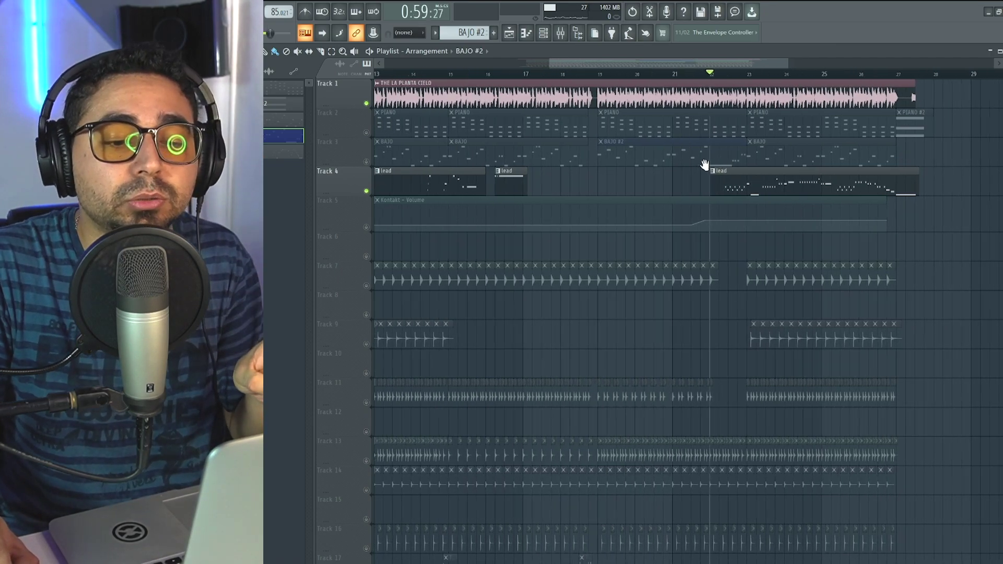
{"action": "scroll", "coordinate": [748, 166], "scroll_direction": "right", "scroll_amount": 3}
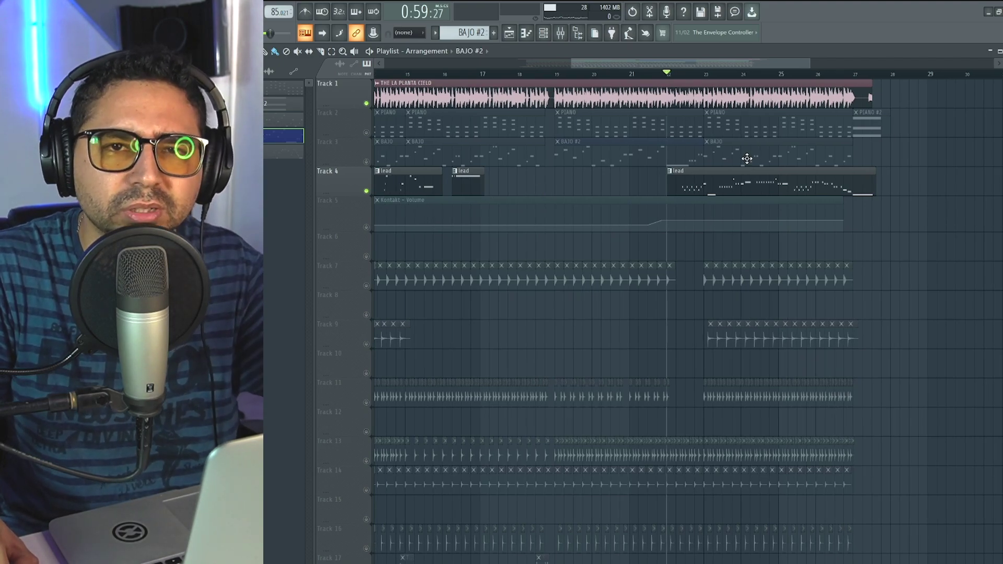
{"action": "scroll", "coordinate": [747, 158], "scroll_direction": "right", "scroll_amount": 3}
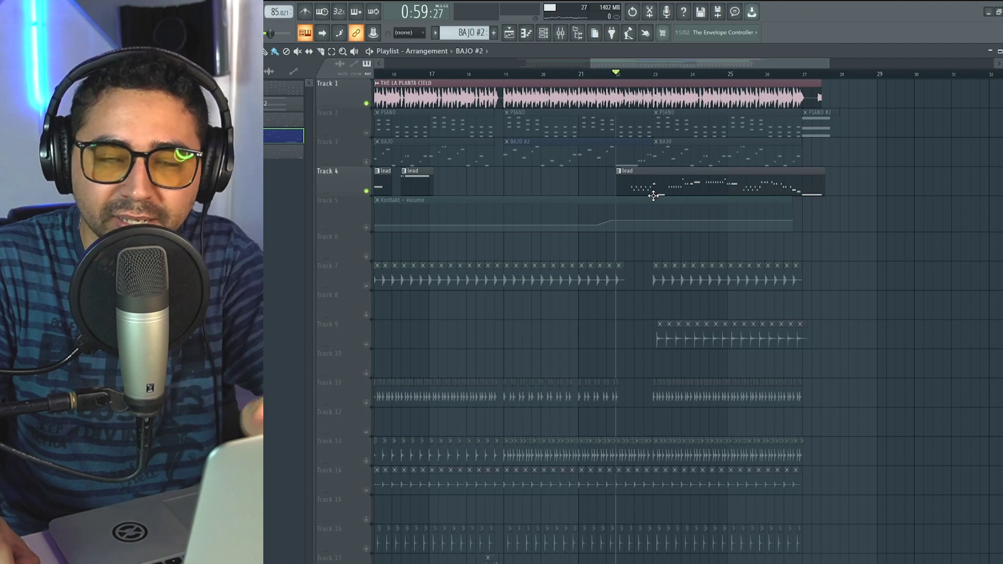
Mute the Track 1 audio, open the last lead clip in the piano roll, and play it through to its final note.
{"action": "left_click", "coordinate": [368, 103]}
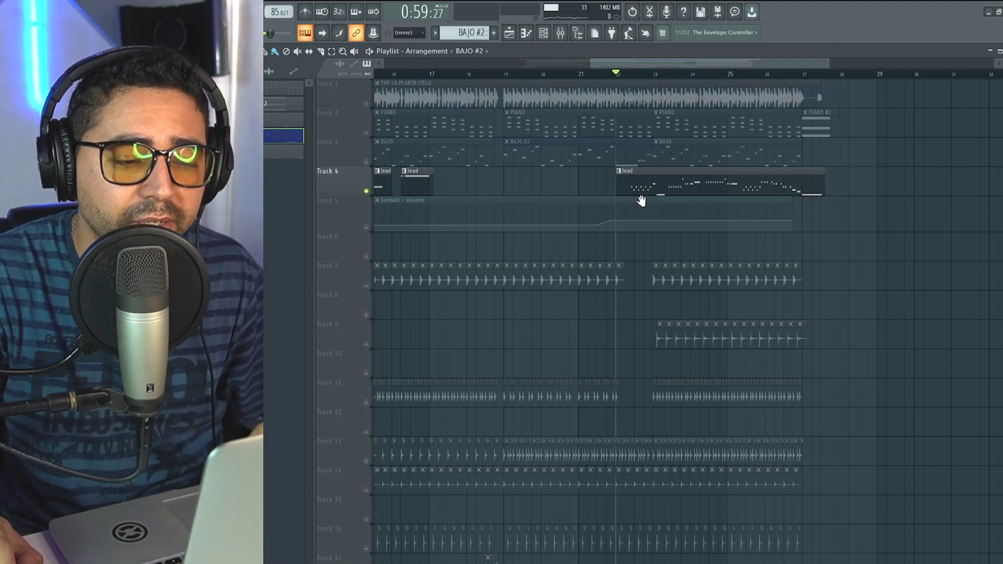
{"action": "scroll", "coordinate": [635, 205], "scroll_direction": "right", "scroll_amount": 2}
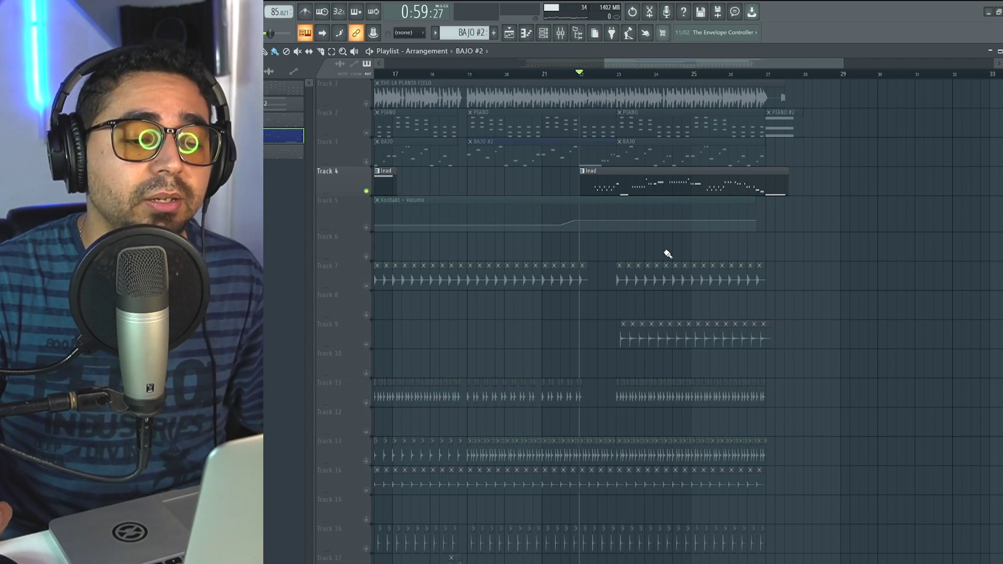
{"action": "double_click", "coordinate": [660, 183]}
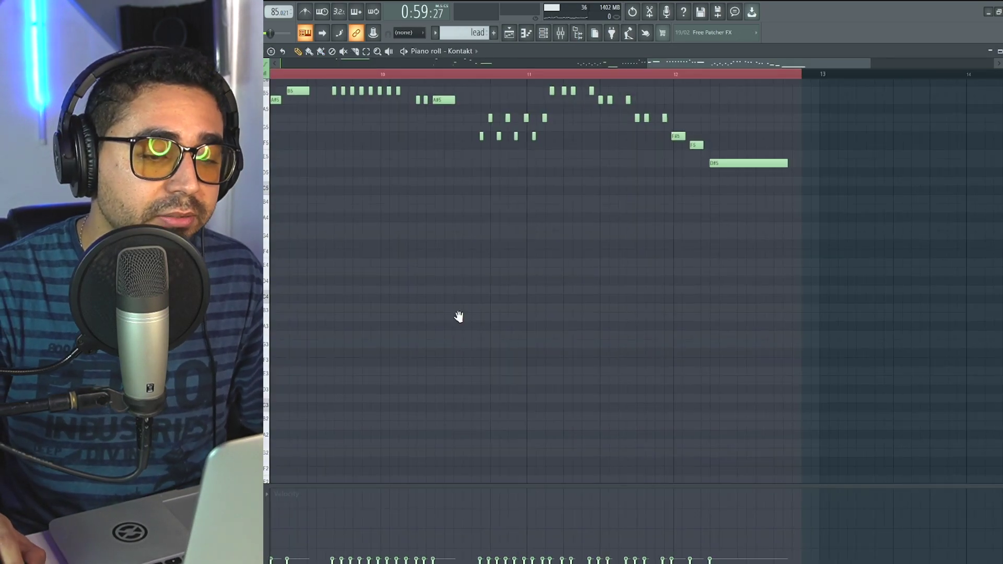
{"action": "key", "text": "space"}
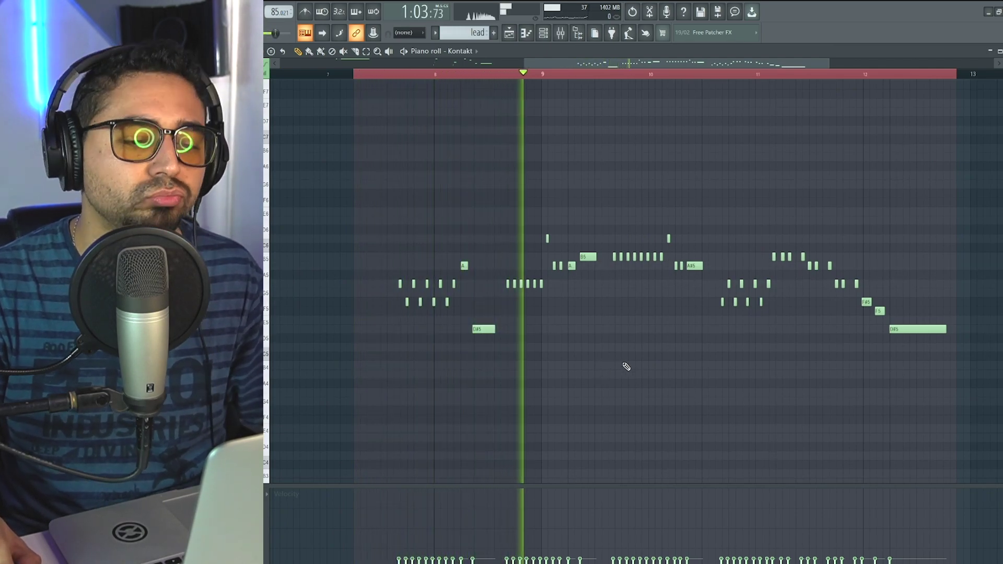
{"action": "left_click_drag", "start_coordinate": [625, 366], "coordinate": [538, 346]}
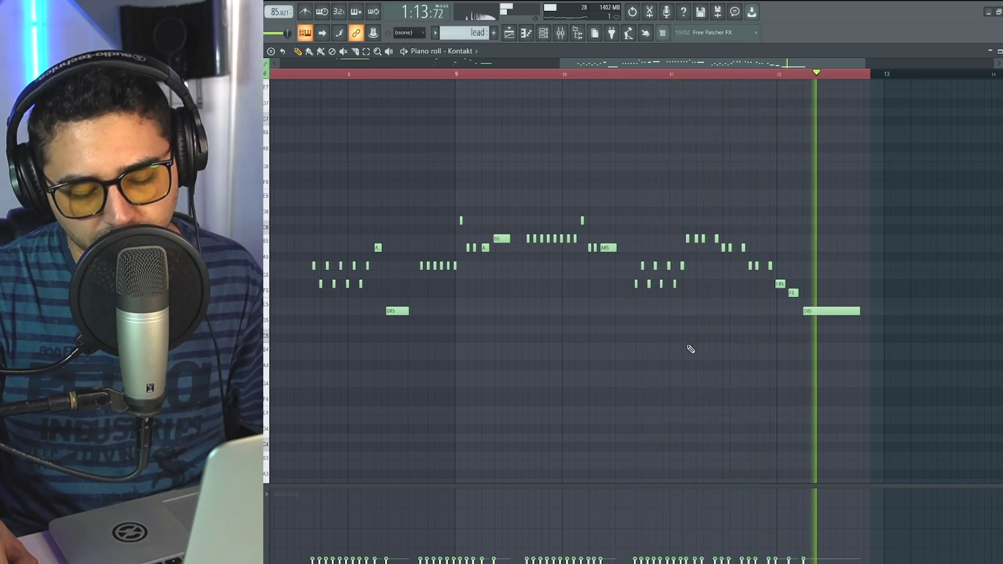
{"action": "key", "text": "space"}
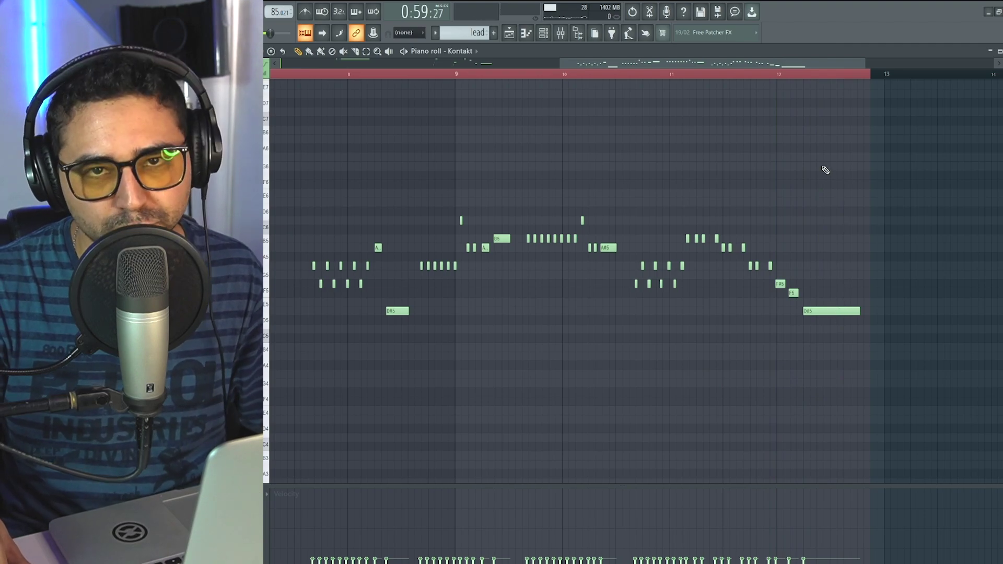
Return to the playlist and unmute the Kontakt volume automation on Track 5 alongside the lead.
{"action": "left_click", "coordinate": [510, 36]}
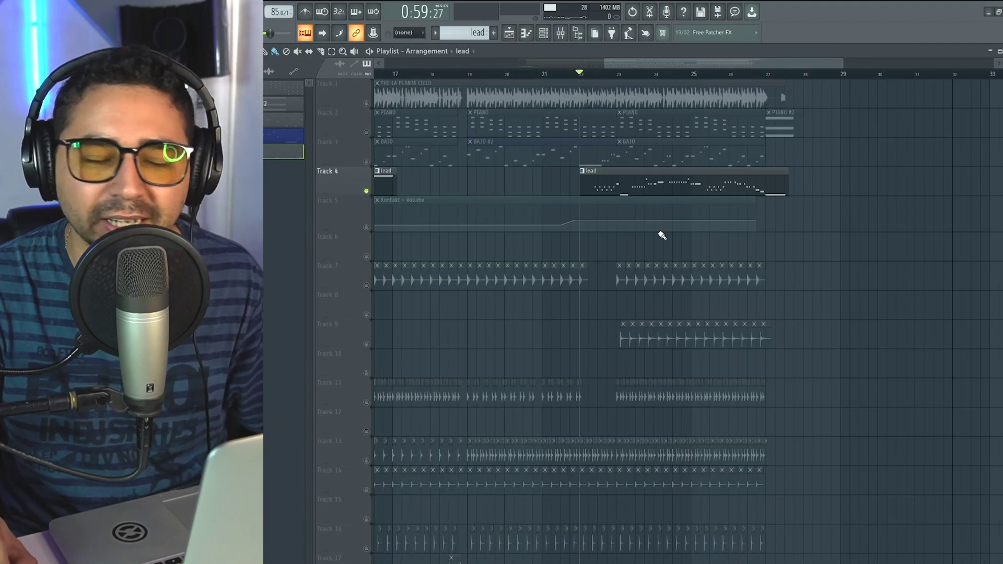
{"action": "scroll", "coordinate": [608, 276], "scroll_direction": "down", "scroll_amount": 3}
{"action": "left_click_drag", "start_coordinate": [567, 275], "coordinate": [610, 296]}
{"action": "scroll", "coordinate": [653, 225], "scroll_direction": "left", "scroll_amount": 1}
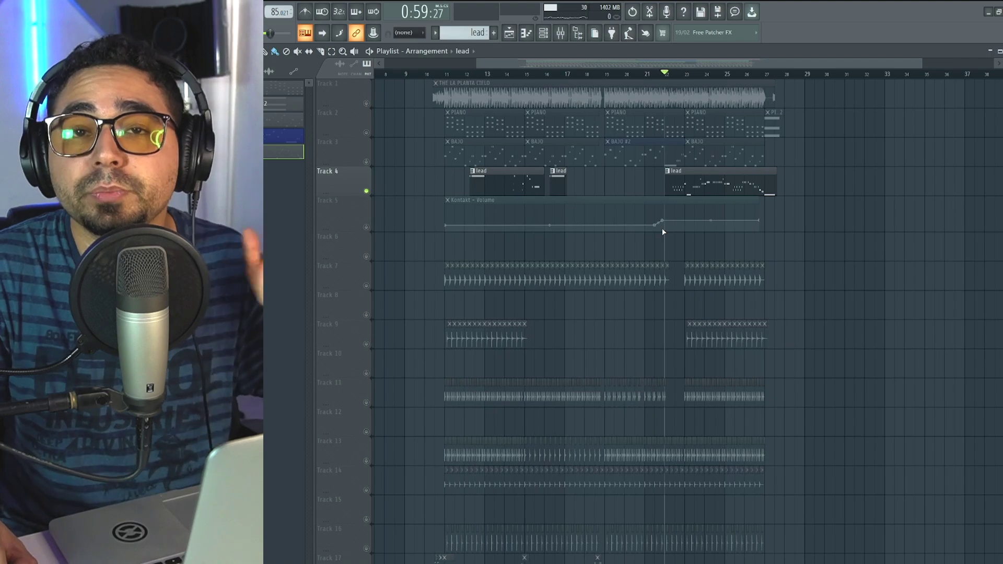
{"action": "left_click", "coordinate": [366, 228]}
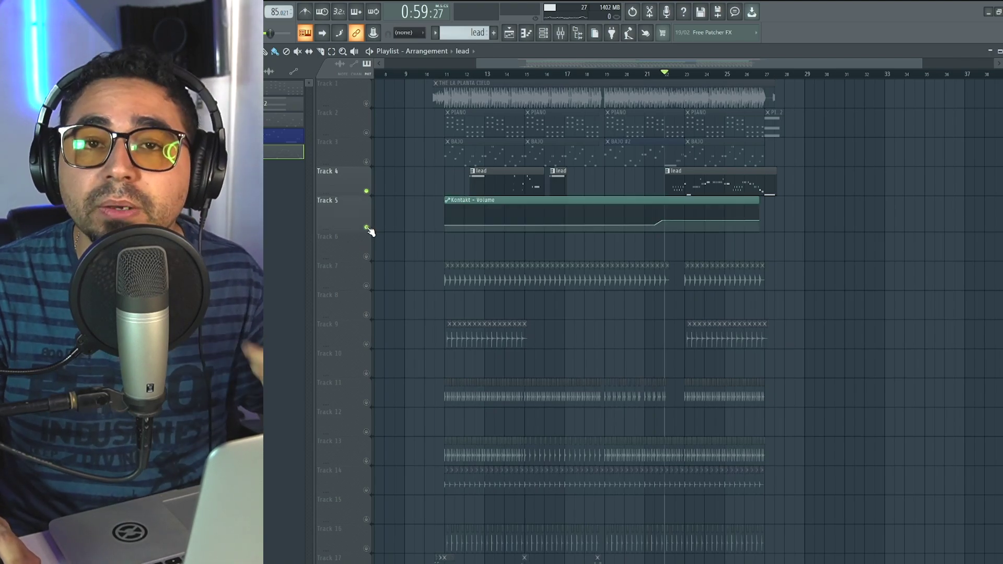
{"action": "mouse_move", "coordinate": [621, 200]}
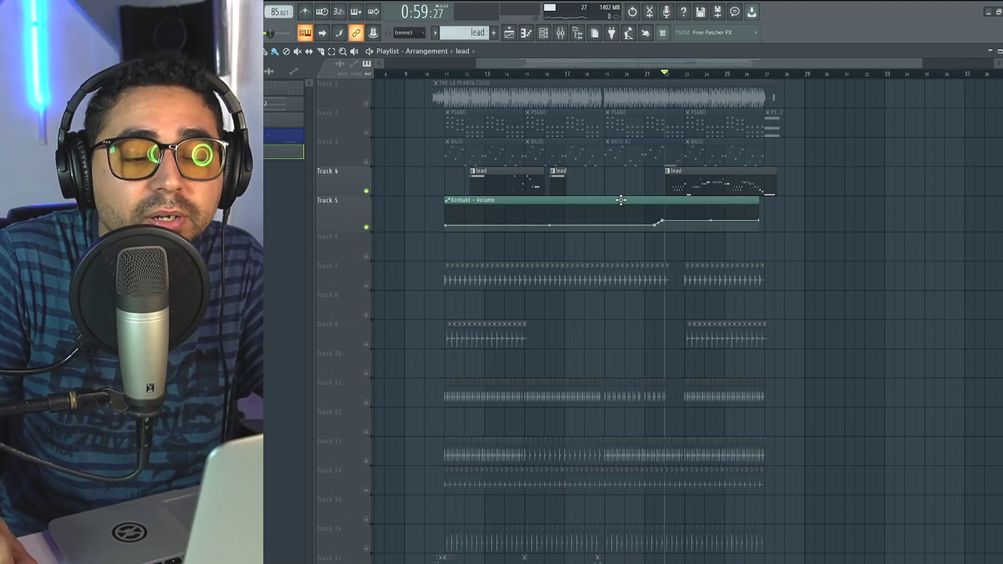
Move the playhead from just before the first lead clip to the start of the last one in bar 22.
{"action": "left_click", "coordinate": [517, 76]}
{"action": "left_click", "coordinate": [465, 77]}
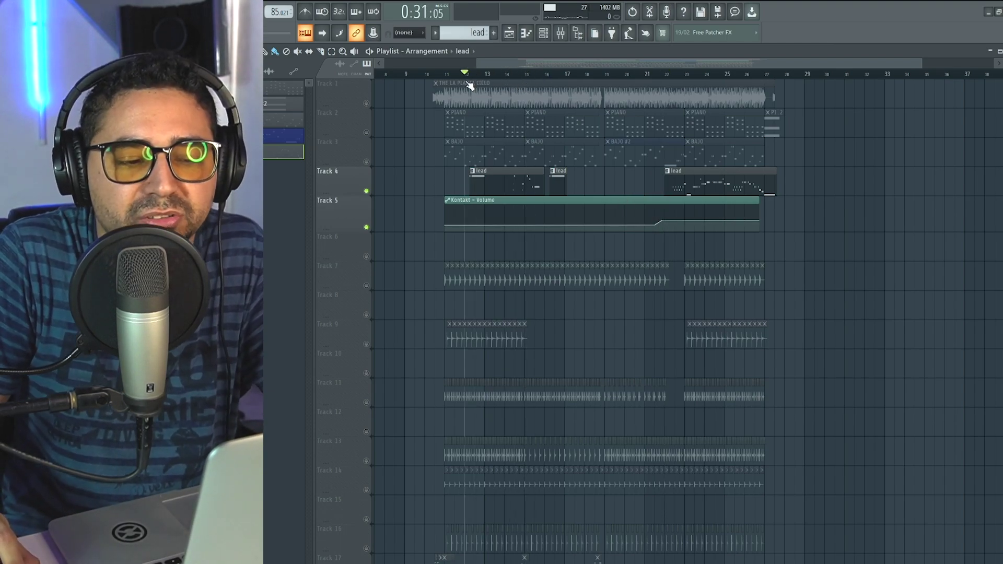
{"action": "left_click_drag", "start_coordinate": [468, 85], "coordinate": [667, 81]}
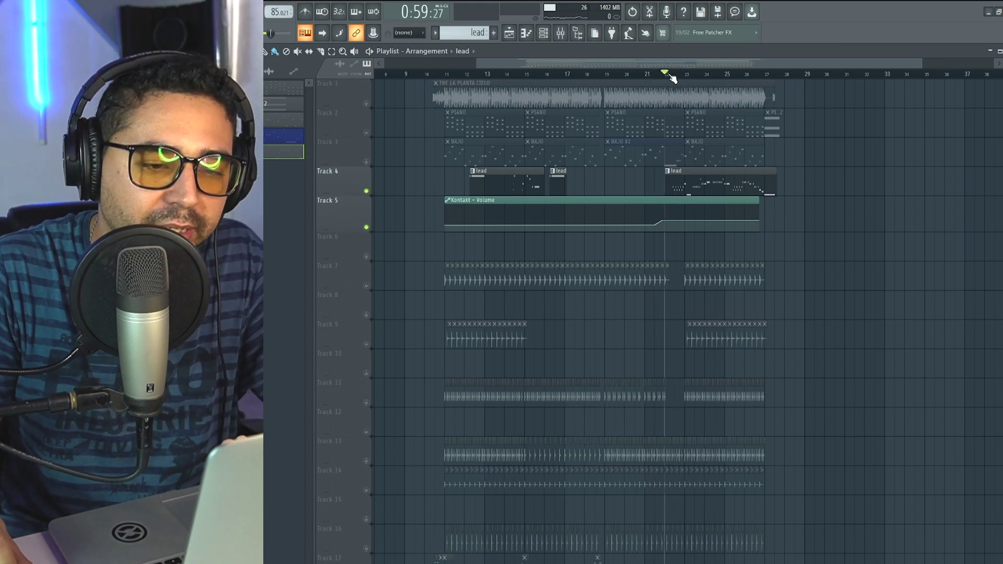
Place the playhead at bar 11, solo the kick on Track 7, play its pattern and stop.
{"action": "left_click_drag", "start_coordinate": [495, 78], "coordinate": [442, 77]}
{"action": "scroll", "coordinate": [420, 218], "scroll_direction": "down", "scroll_amount": 2}
{"action": "scroll", "coordinate": [420, 218], "scroll_direction": "up", "scroll_amount": 2}
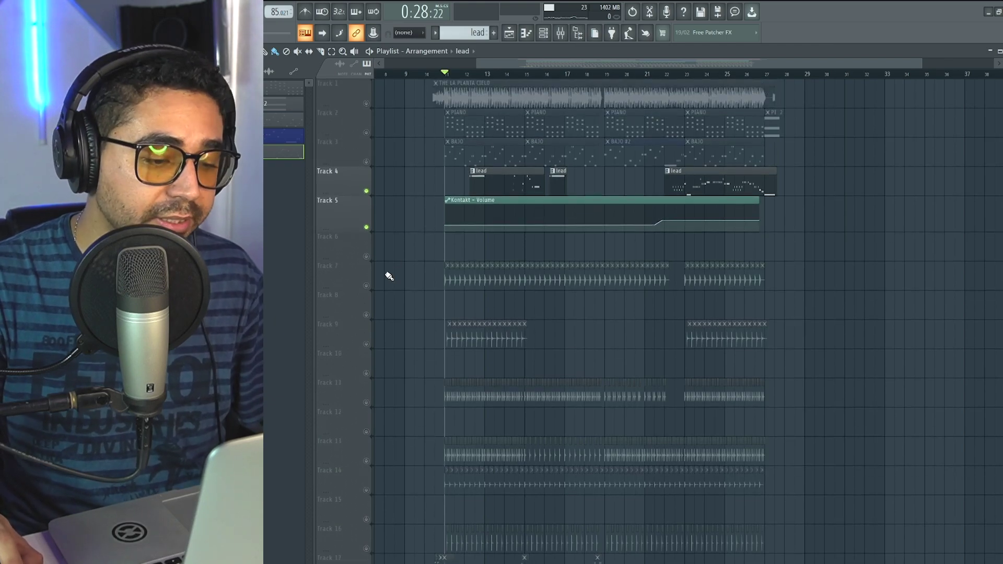
{"action": "right_click", "coordinate": [368, 288]}
{"action": "scroll", "coordinate": [426, 306], "scroll_direction": "up", "scroll_amount": 4}
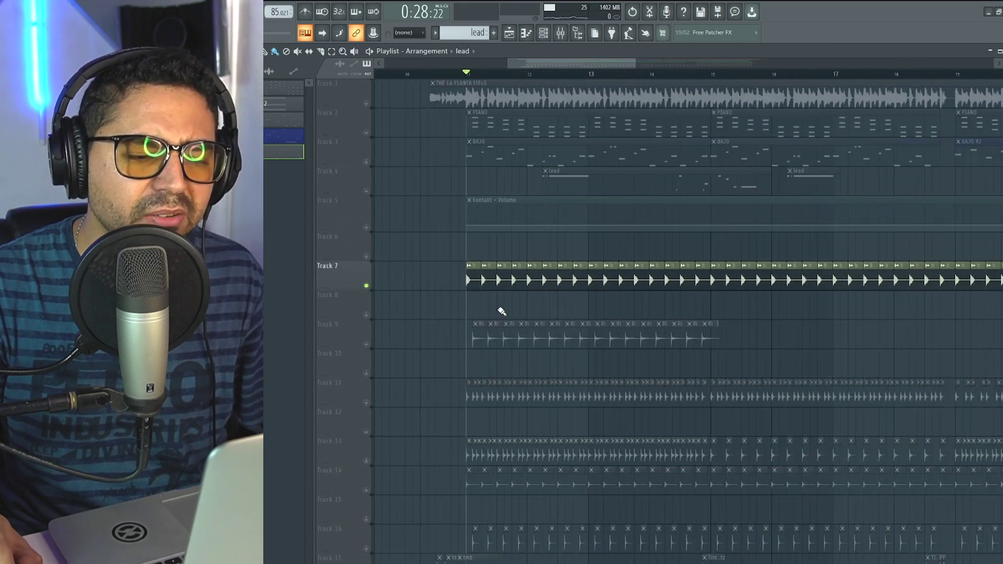
{"action": "left_click_drag", "start_coordinate": [493, 309], "coordinate": [478, 254]}
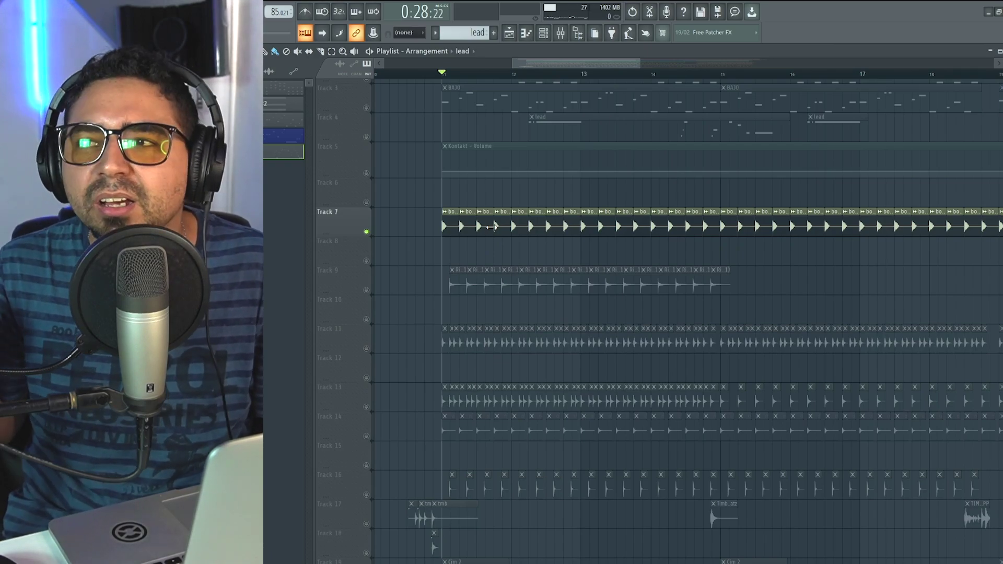
{"action": "left_click_drag", "start_coordinate": [554, 349], "coordinate": [526, 328]}
{"action": "key", "text": "space"}
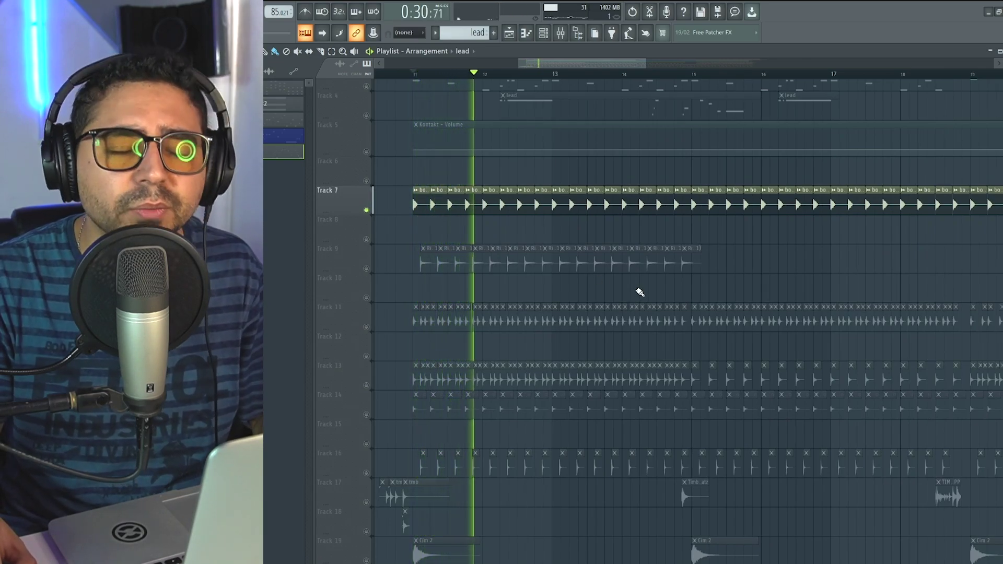
{"action": "key", "text": "space"}
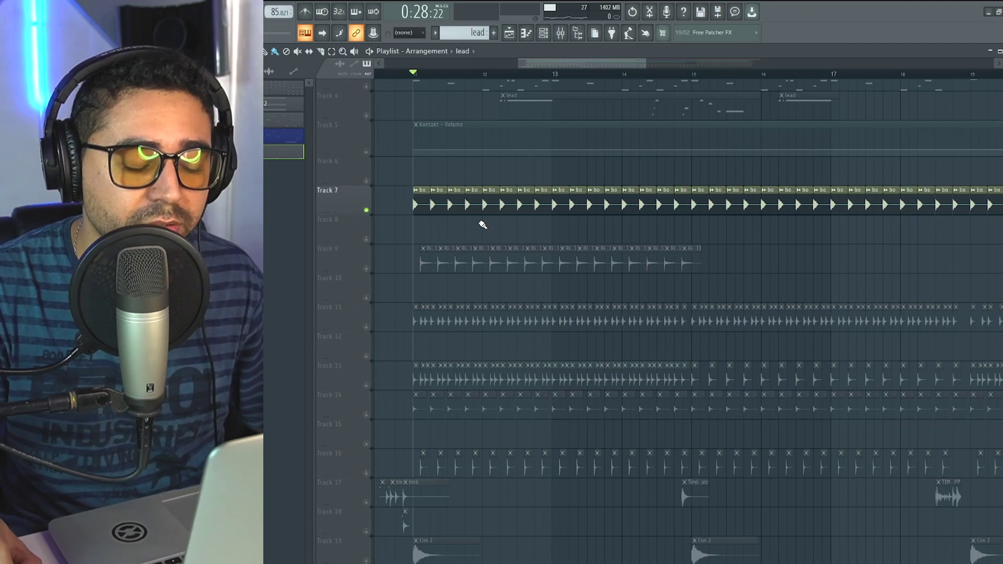
Play the soloed kick pattern on Track 7 from bar 11.
{"action": "scroll", "coordinate": [452, 213], "scroll_direction": "up", "scroll_amount": 3}
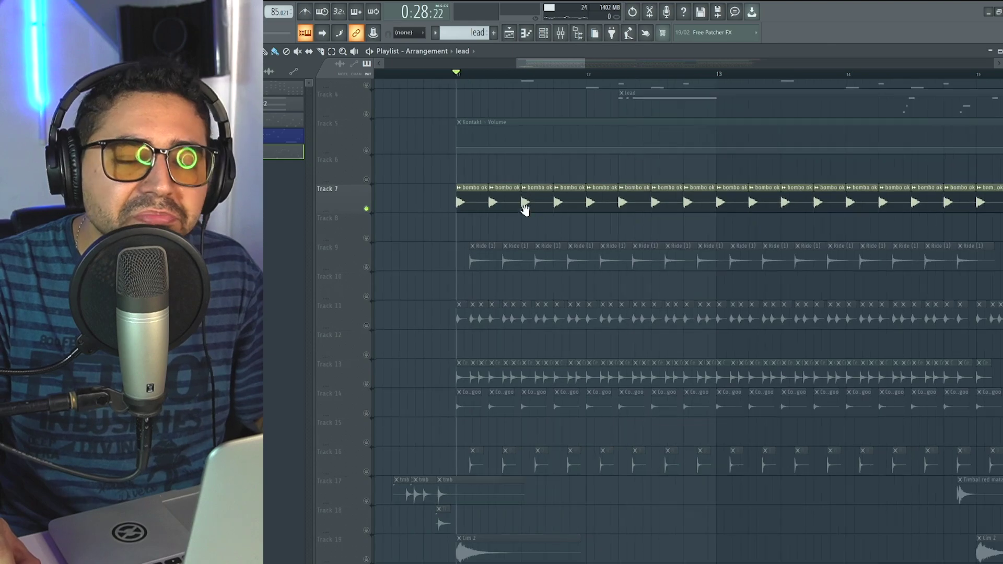
{"action": "scroll", "coordinate": [522, 206], "scroll_direction": "down", "scroll_amount": 1}
{"action": "key", "text": "space"}
{"action": "key", "text": "space"}
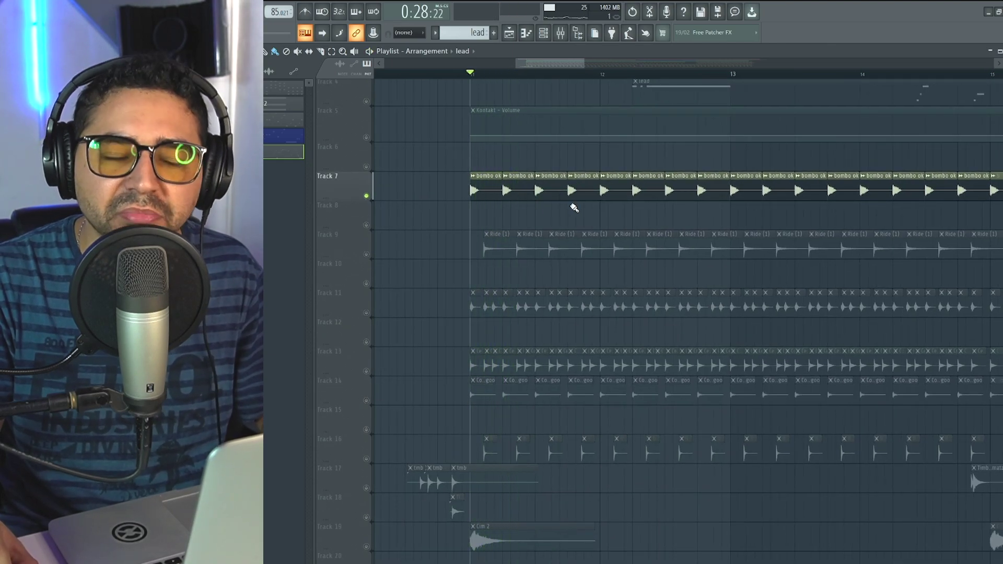
{"action": "left_click_drag", "start_coordinate": [558, 209], "coordinate": [539, 215]}
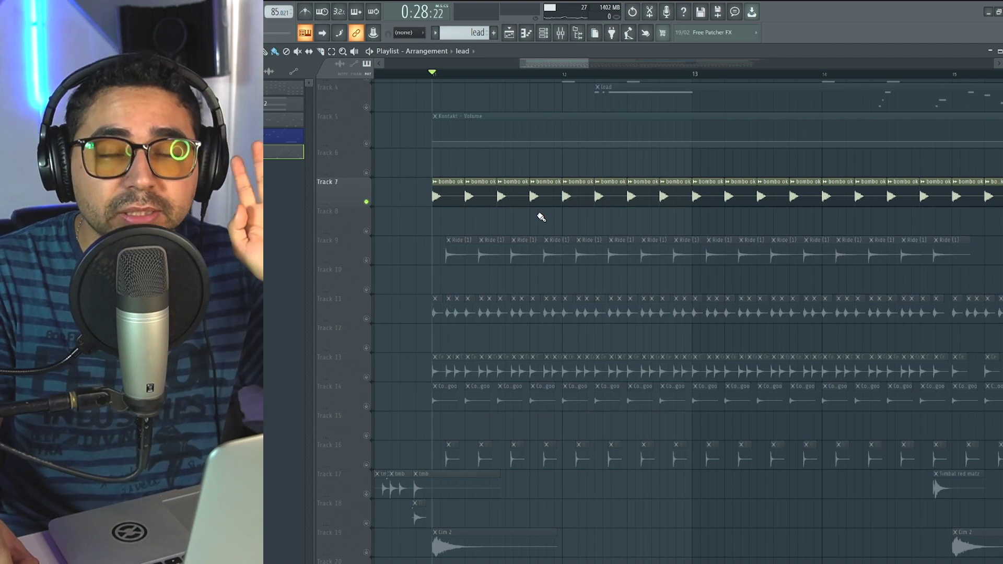
{"action": "key", "text": "space"}
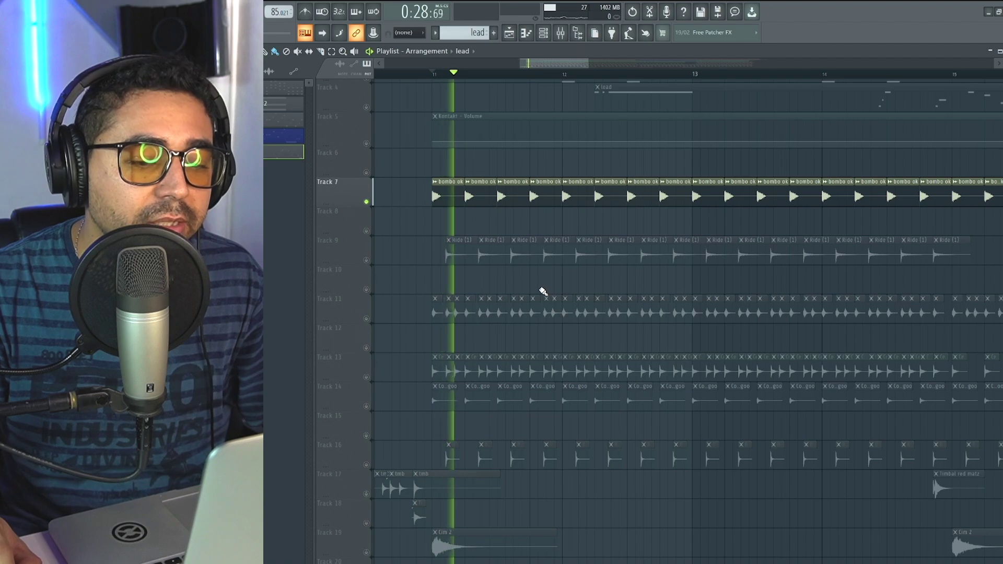
Place the playhead at the gap in the kick pattern in bar 22, and return it to just before bar 11.
{"action": "scroll", "coordinate": [544, 287], "scroll_direction": "down", "scroll_amount": 4, "text": "ctrl"}
{"action": "key", "text": "space"}
{"action": "key", "text": "space"}
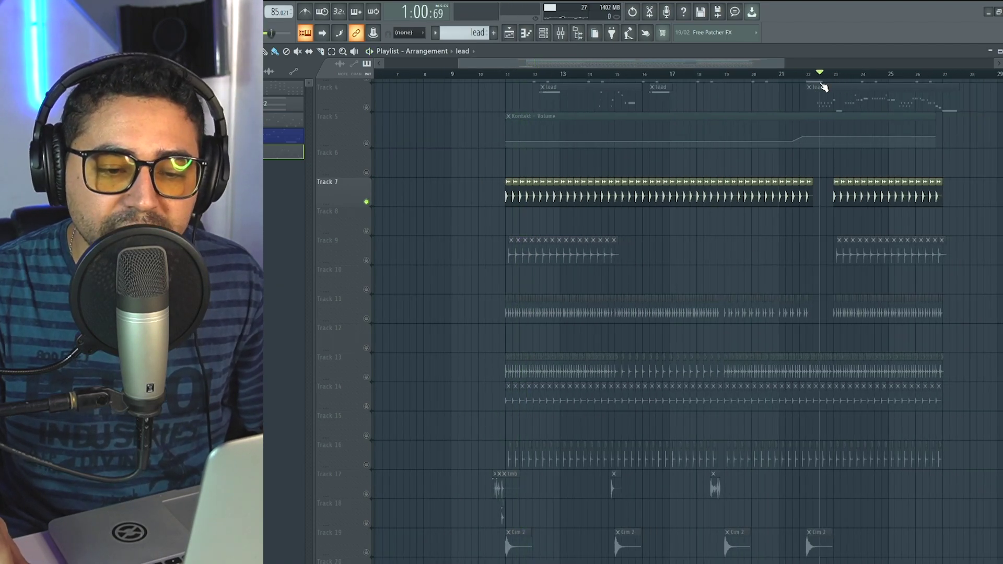
{"action": "left_click_drag", "start_coordinate": [523, 116], "coordinate": [503, 116]}
{"action": "scroll", "coordinate": [509, 249], "scroll_direction": "up", "scroll_amount": 5, "text": "ctrl"}
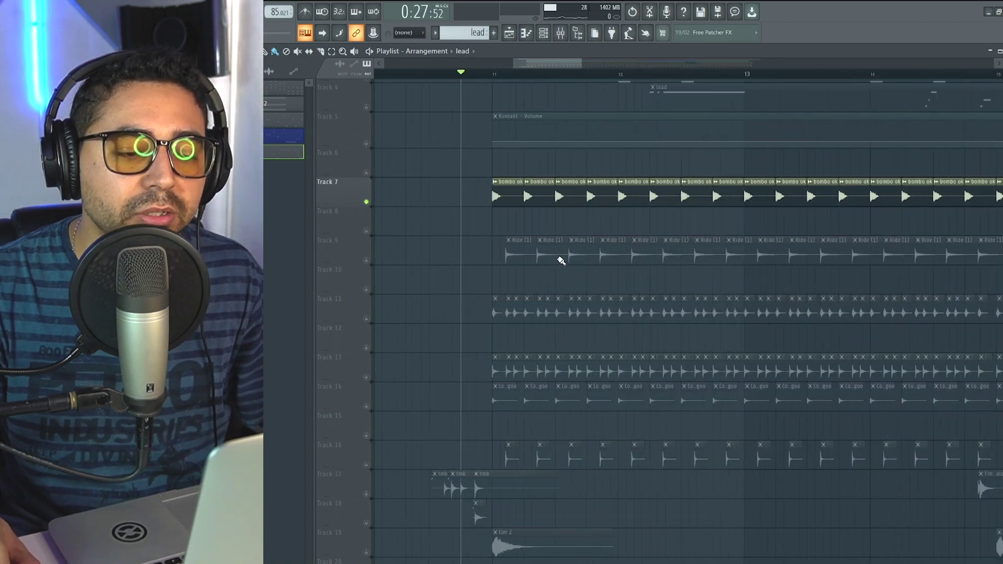
Solo the ride on Track 9 alongside the kick, play both from bar 11 and stop.
{"action": "left_click_drag", "start_coordinate": [559, 258], "coordinate": [530, 274]}
{"action": "key", "text": "space"}
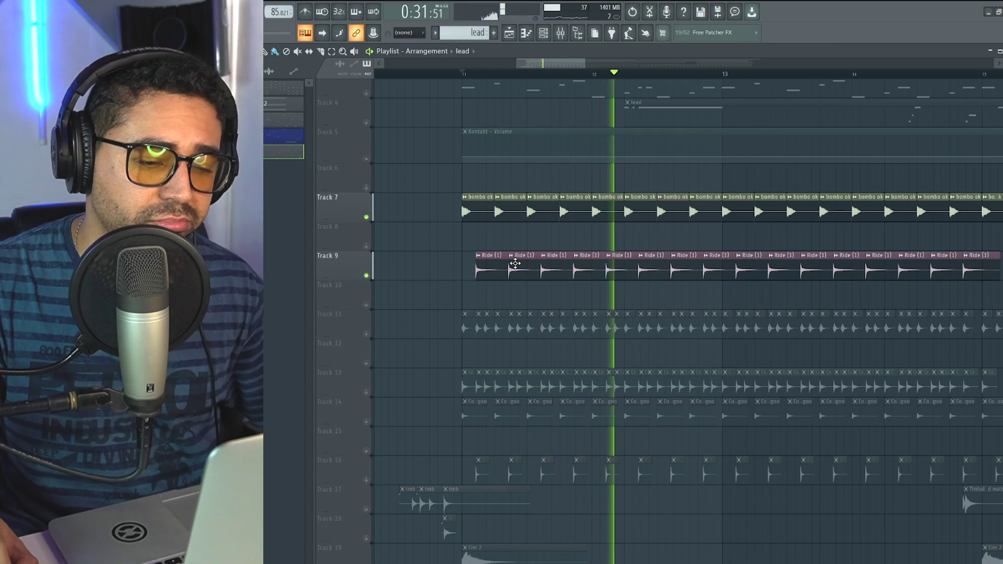
{"action": "key", "text": "space"}
{"action": "scroll", "coordinate": [516, 271], "scroll_direction": "down", "scroll_amount": 2, "text": "ctrl"}
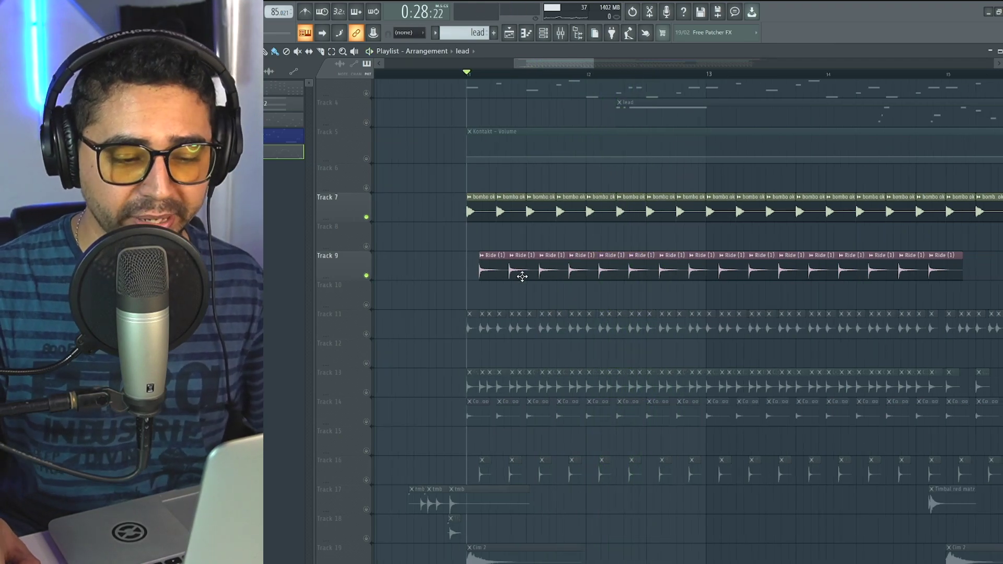
Solo the ride on Track 9 by itself, and switch the solo to the Güiro on Track 11.
{"action": "scroll", "coordinate": [523, 272], "scroll_direction": "up", "scroll_amount": 3}
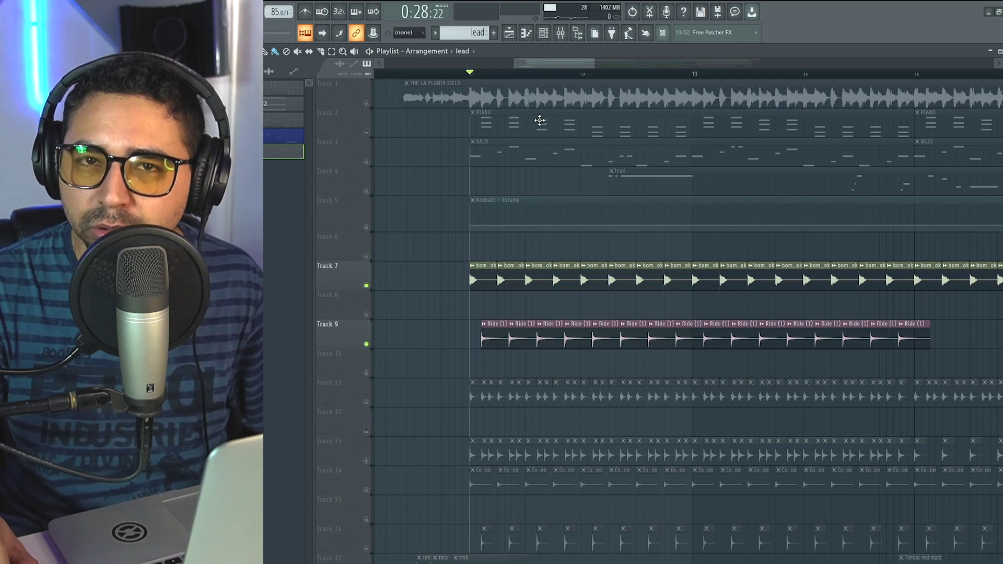
{"action": "scroll", "coordinate": [578, 314], "scroll_direction": "down", "scroll_amount": 2}
{"action": "scroll", "coordinate": [578, 301], "scroll_direction": "up", "scroll_amount": 2}
{"action": "scroll", "coordinate": [570, 329], "scroll_direction": "down", "scroll_amount": 2, "text": "ctrl"}
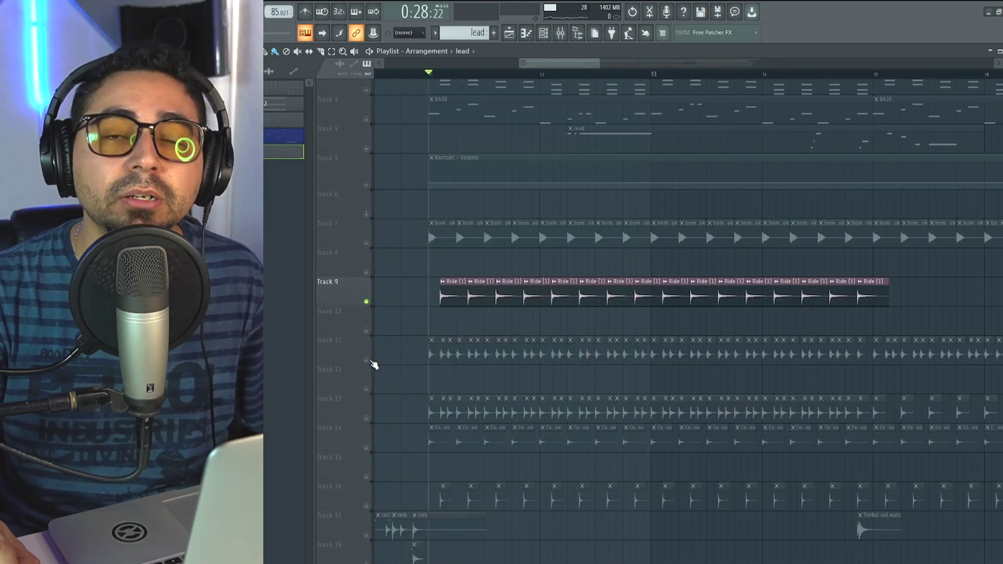
{"action": "left_click", "coordinate": [366, 360], "text": "ctrl"}
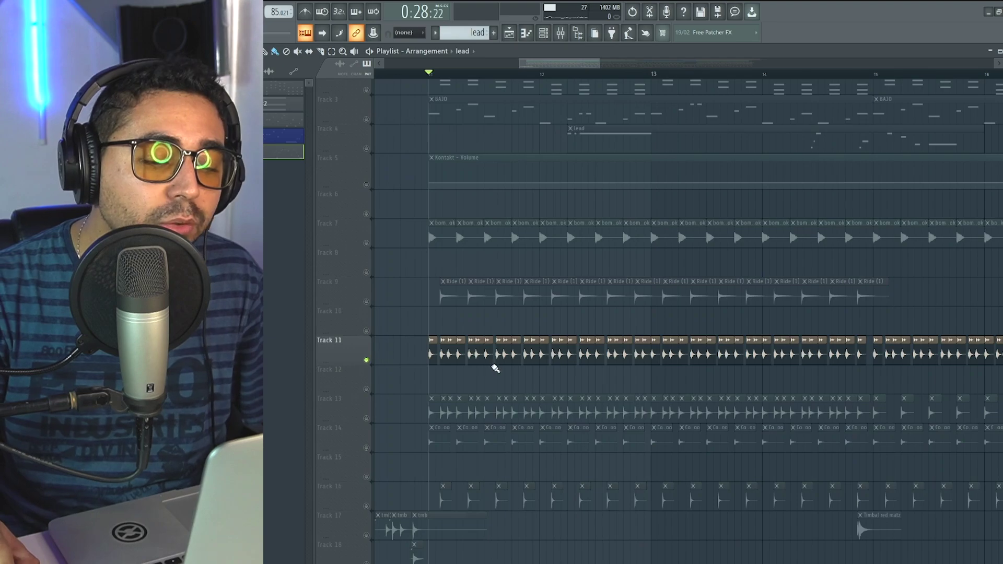
Make the first Güiro (3) clip on Track 11 the active clip source.
{"action": "scroll", "coordinate": [511, 381], "scroll_direction": "down", "scroll_amount": 3, "text": "ctrl"}
{"action": "scroll", "coordinate": [463, 398], "scroll_direction": "down", "scroll_amount": 2, "text": "ctrl"}
{"action": "scroll", "coordinate": [463, 397], "scroll_direction": "up", "scroll_amount": 6, "text": "ctrl"}
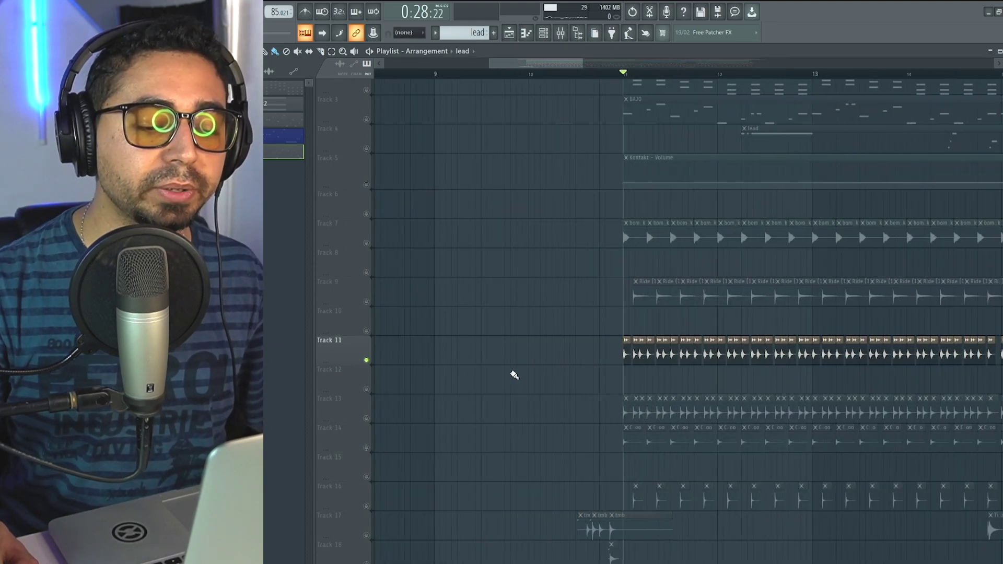
{"action": "scroll", "coordinate": [523, 285], "scroll_direction": "down", "scroll_amount": 4}
{"action": "scroll", "coordinate": [497, 269], "scroll_direction": "up", "scroll_amount": 2, "text": "ctrl"}
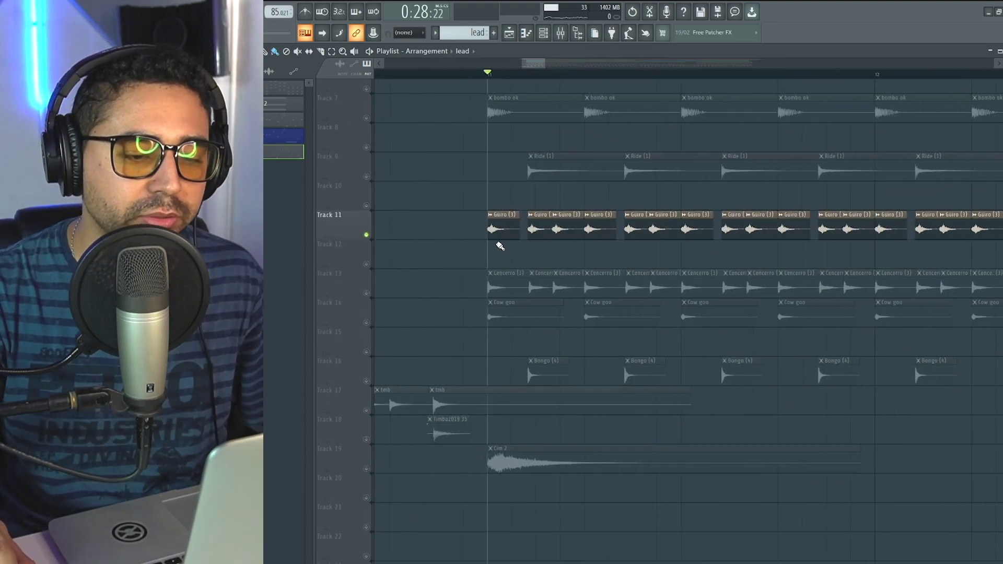
{"action": "left_click", "coordinate": [502, 229]}
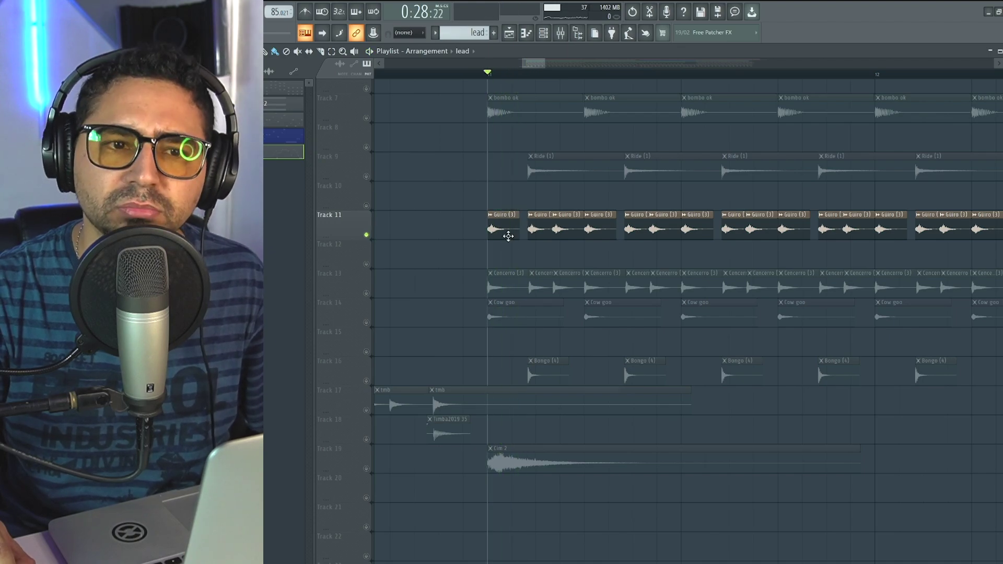
{"action": "double_click", "coordinate": [507, 224]}
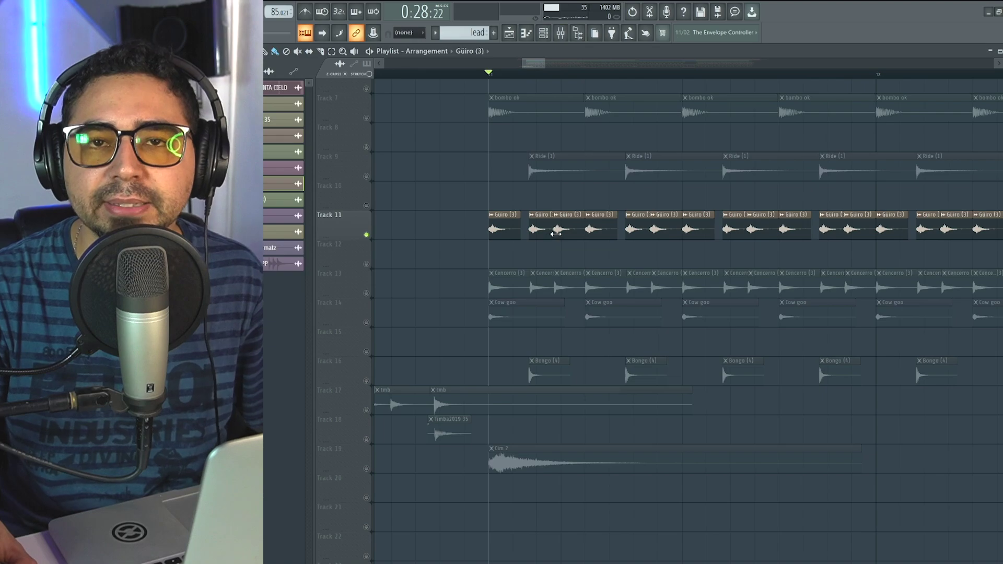
Mark the second Güiro hit with the playhead, return to bar 11, and play the Güiro pattern briefly.
{"action": "scroll", "coordinate": [549, 234], "scroll_direction": "up", "scroll_amount": 5}
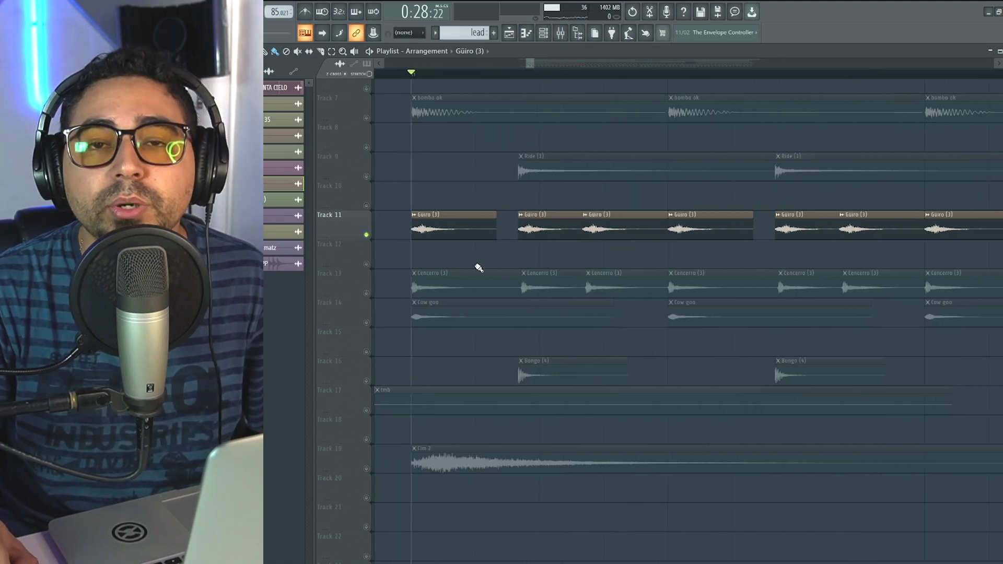
{"action": "left_click_drag", "start_coordinate": [466, 237], "coordinate": [491, 259]}
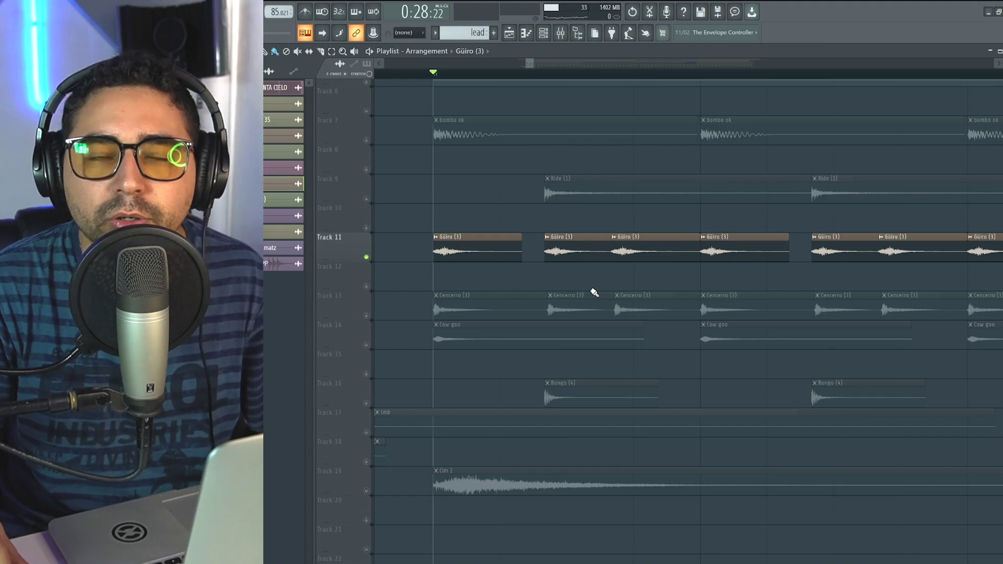
{"action": "scroll", "coordinate": [591, 288], "scroll_direction": "up", "scroll_amount": 5}
{"action": "left_click", "coordinate": [543, 73]}
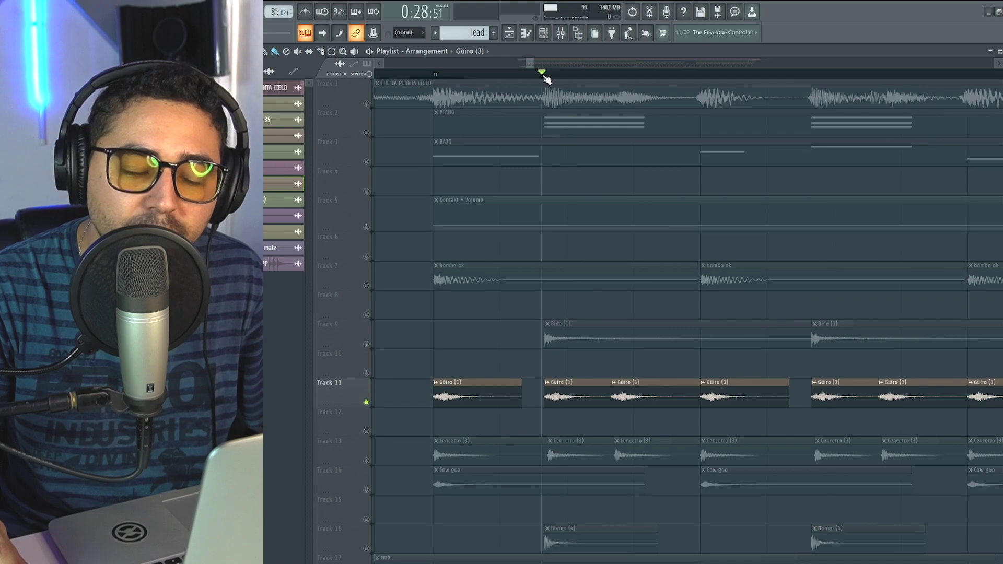
{"action": "left_click", "coordinate": [546, 76]}
{"action": "left_click", "coordinate": [434, 73]}
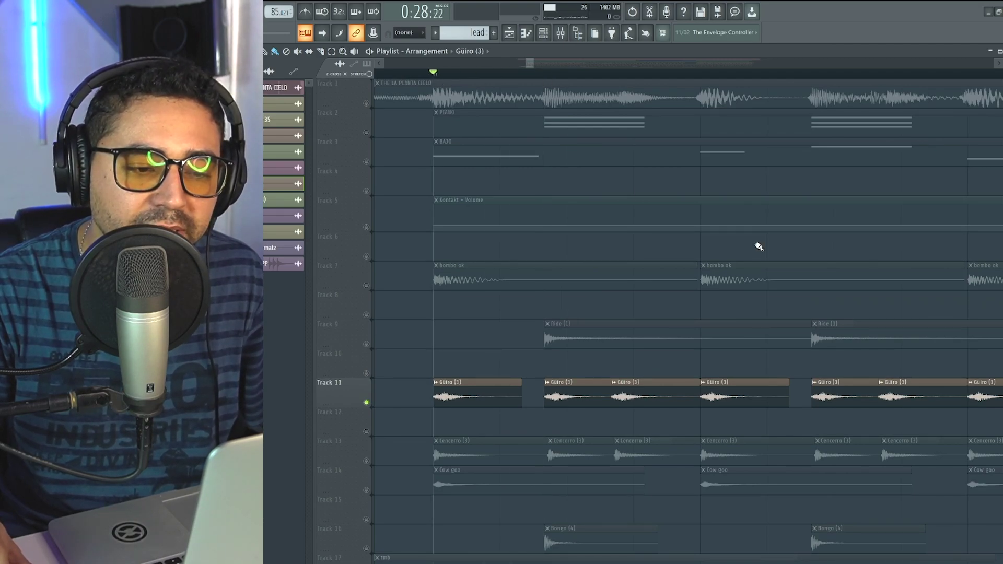
{"action": "key", "text": "space"}
{"action": "key", "text": "space"}
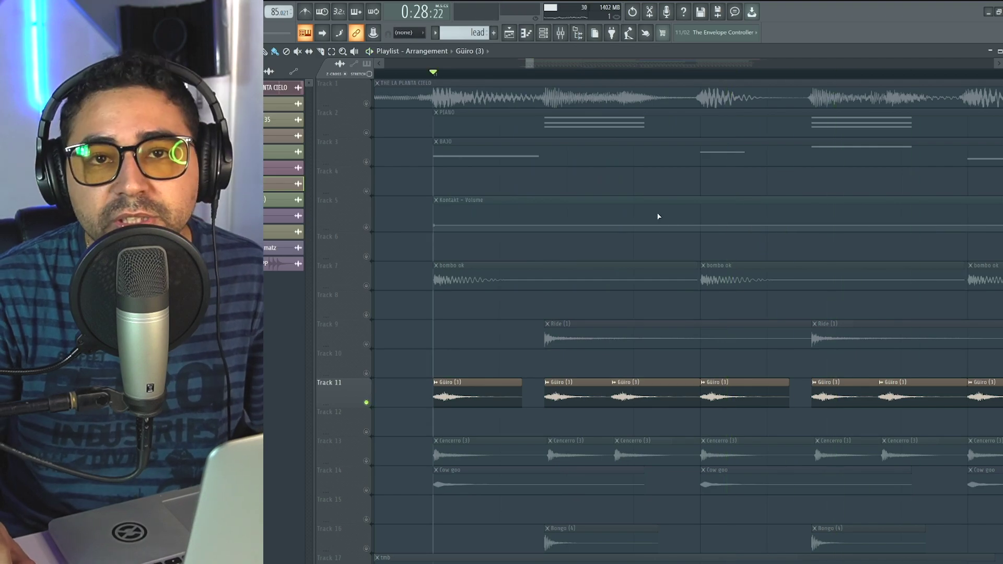
{"action": "left_click", "coordinate": [431, 76]}
{"action": "scroll", "coordinate": [477, 362], "scroll_direction": "down", "scroll_amount": 1}
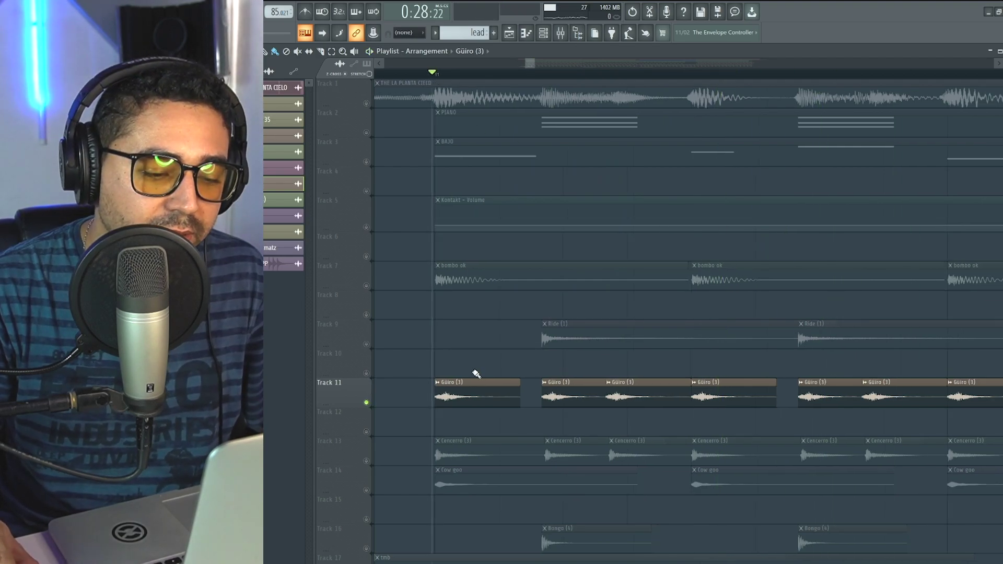
Delete the Güiro clips on Track 11 from bar 11 up to the fourth kick, and set the playhead at bar 11.
{"action": "scroll", "coordinate": [478, 363], "scroll_direction": "down", "scroll_amount": 5}
{"action": "scroll", "coordinate": [537, 413], "scroll_direction": "down", "scroll_amount": 2}
{"action": "scroll", "coordinate": [542, 378], "scroll_direction": "up", "scroll_amount": 1}
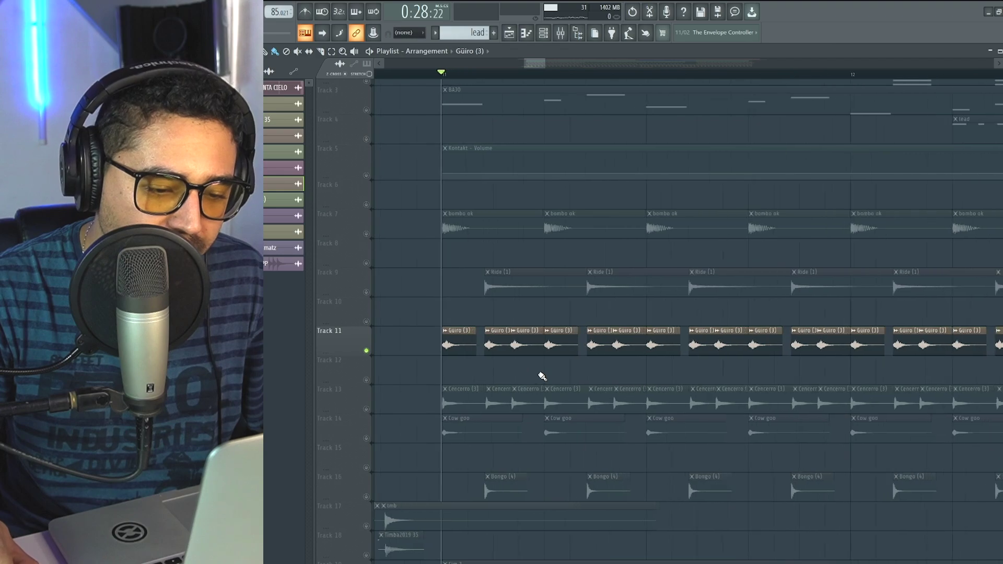
{"action": "scroll", "coordinate": [542, 377], "scroll_direction": "up", "scroll_amount": 1}
{"action": "mouse_move", "coordinate": [679, 340]}
{"action": "left_mouse_down"}
{"action": "mouse_move", "coordinate": [621, 343]}
{"action": "mouse_move", "coordinate": [763, 342]}
{"action": "left_mouse_up"}
{"action": "left_click_drag", "start_coordinate": [559, 358], "coordinate": [471, 344]}
{"action": "left_click_drag", "start_coordinate": [472, 79], "coordinate": [432, 101]}
{"action": "scroll", "coordinate": [475, 84], "scroll_direction": "up", "scroll_amount": 2}
{"action": "scroll", "coordinate": [489, 233], "scroll_direction": "up", "scroll_amount": 1}
{"action": "scroll", "coordinate": [520, 246], "scroll_direction": "up", "scroll_amount": 1}
Place a Güiro (3) clip at bar 11 on Track 11 and two adjoining ones shortly after it.
{"action": "left_click", "coordinate": [430, 369]}
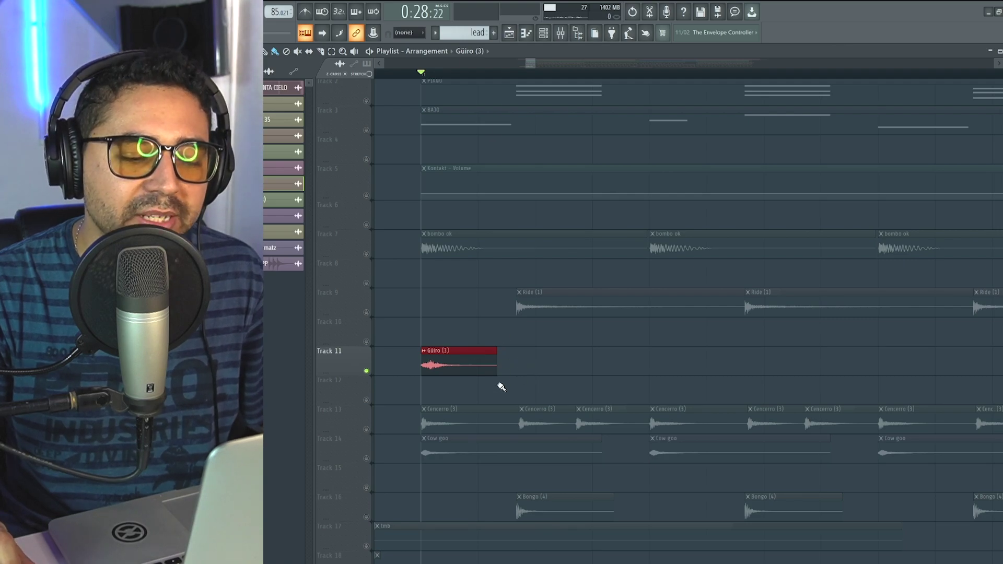
{"action": "left_click", "coordinate": [544, 371]}
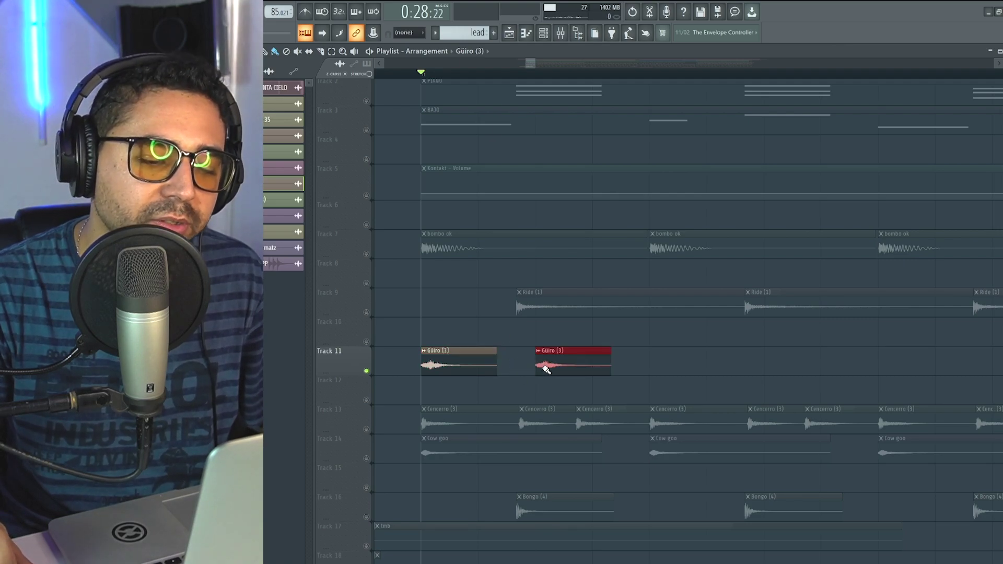
{"action": "left_click", "coordinate": [624, 369]}
{"action": "left_click_drag", "start_coordinate": [683, 370], "coordinate": [644, 365]}
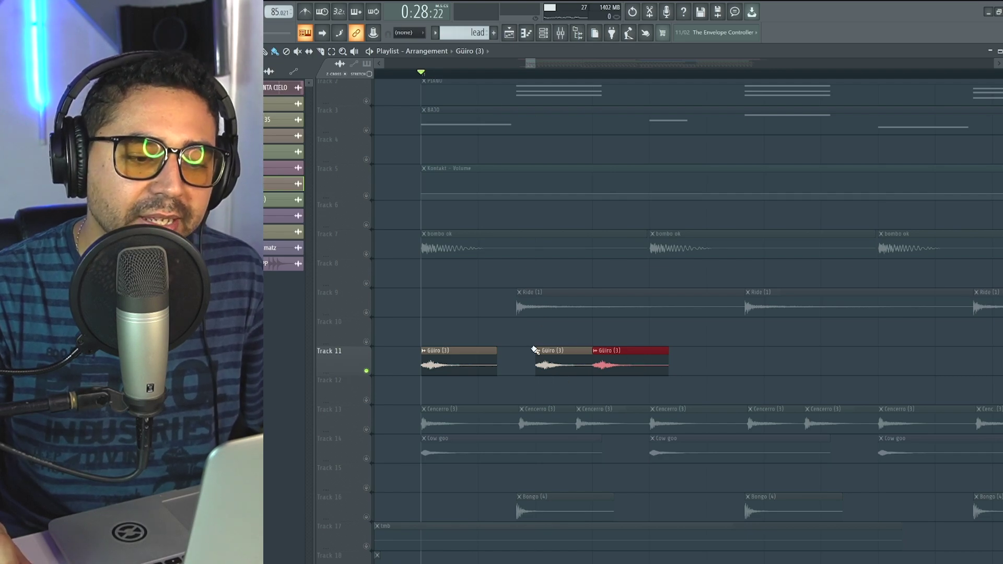
Shift the second and third Güiro clips earlier together so they start with the first piano chord, and deselect them.
{"action": "left_click_drag", "start_coordinate": [739, 358], "coordinate": [561, 357]}
{"action": "scroll", "coordinate": [562, 357], "scroll_direction": "up", "scroll_amount": 1}
{"action": "scroll", "coordinate": [562, 358], "scroll_direction": "up", "scroll_amount": 1}
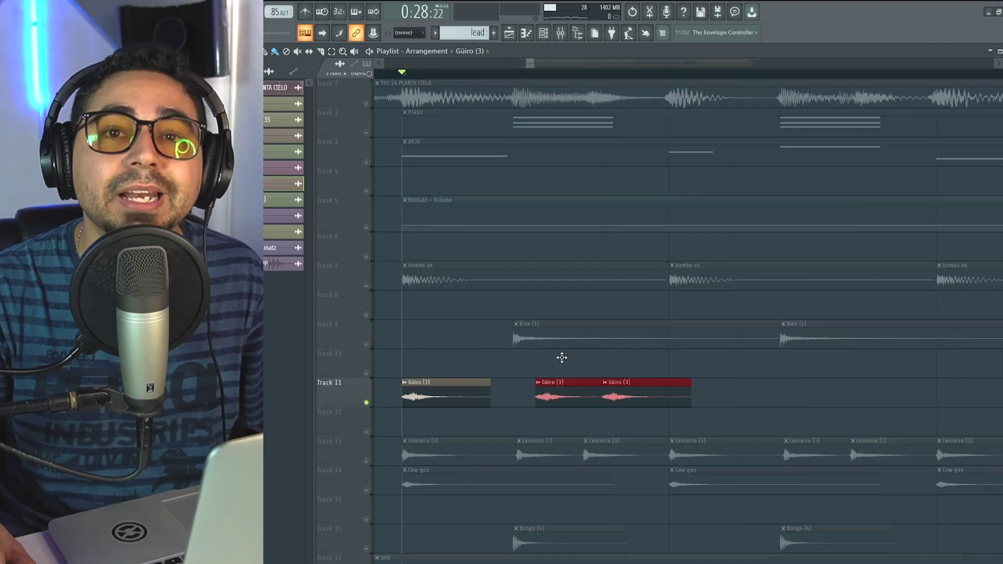
{"action": "left_click_drag", "start_coordinate": [532, 77], "coordinate": [514, 80]}
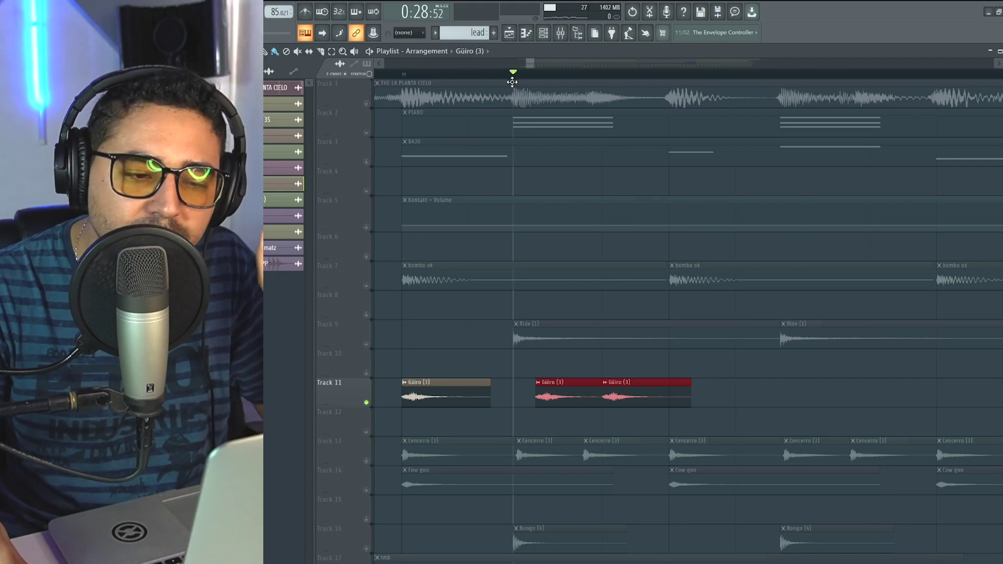
{"action": "left_click_drag", "start_coordinate": [566, 400], "coordinate": [542, 400]}
{"action": "scroll", "coordinate": [542, 400], "scroll_direction": "down", "scroll_amount": 4}
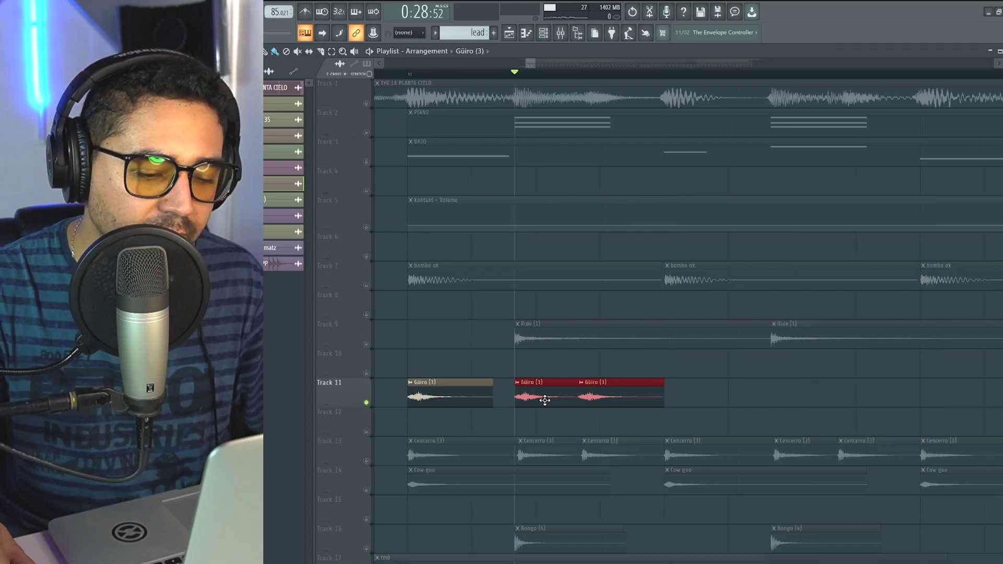
{"action": "left_click", "coordinate": [620, 390], "text": "ctrl"}
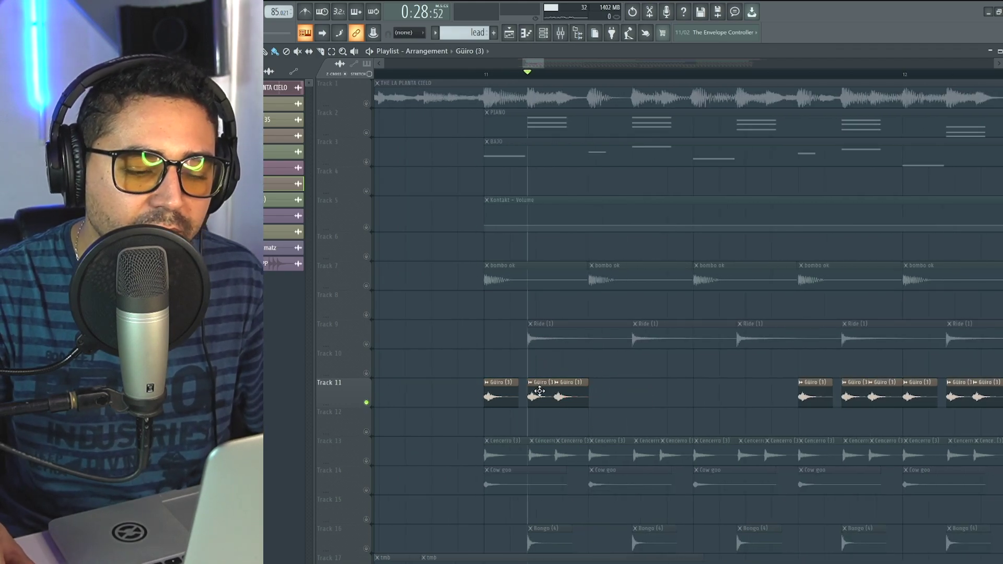
Duplicate the three-clip Güiro pattern twice so copies begin at the second and third kicks, filling the gap on Track 11.
{"action": "scroll", "coordinate": [624, 421], "scroll_direction": "down", "scroll_amount": 2}
{"action": "left_click_drag", "start_coordinate": [663, 351], "coordinate": [503, 338]}
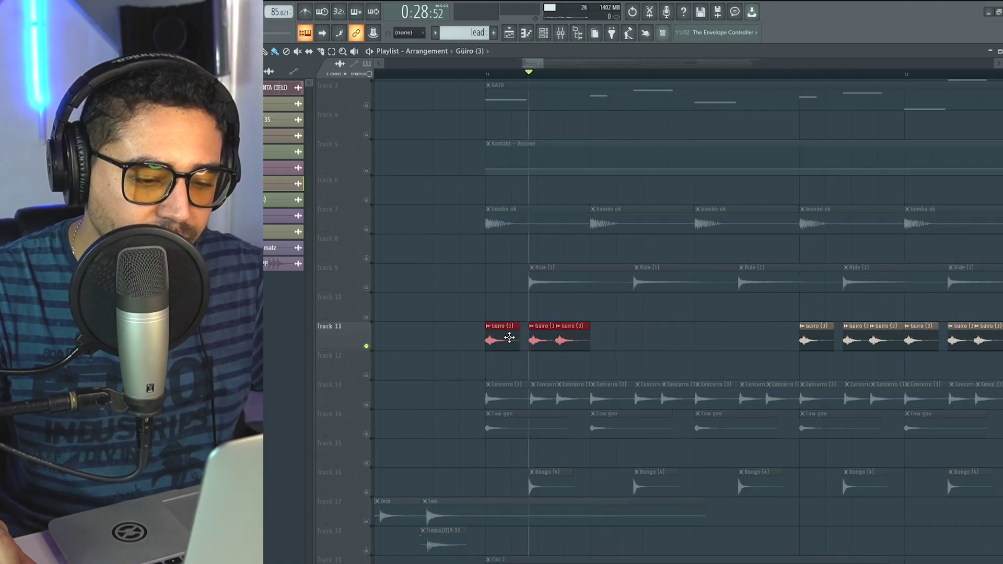
{"action": "left_click_drag", "start_coordinate": [511, 338], "coordinate": [614, 338]}
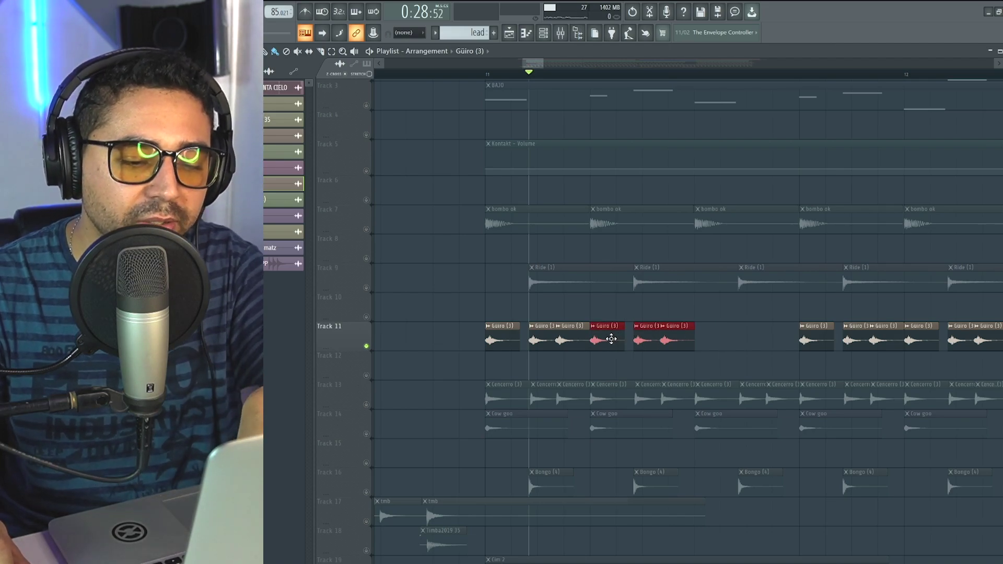
{"action": "left_click_drag", "start_coordinate": [612, 339], "coordinate": [717, 341]}
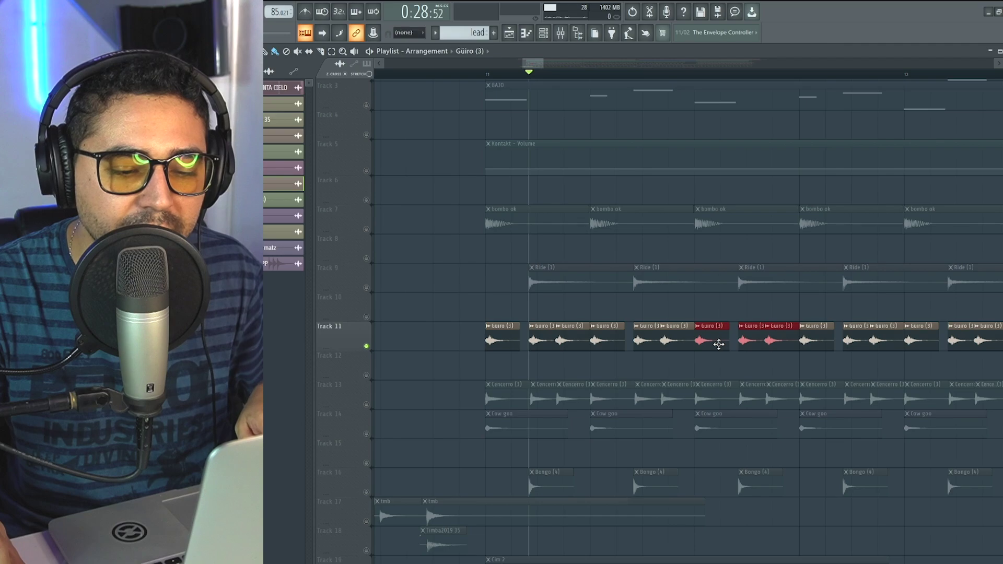
Play the rebuilt Güiro pattern from just before bar 11, clear the clip selection, and stop.
{"action": "left_click_drag", "start_coordinate": [524, 165], "coordinate": [499, 147]}
{"action": "left_click", "coordinate": [470, 79]}
{"action": "key", "text": "space"}
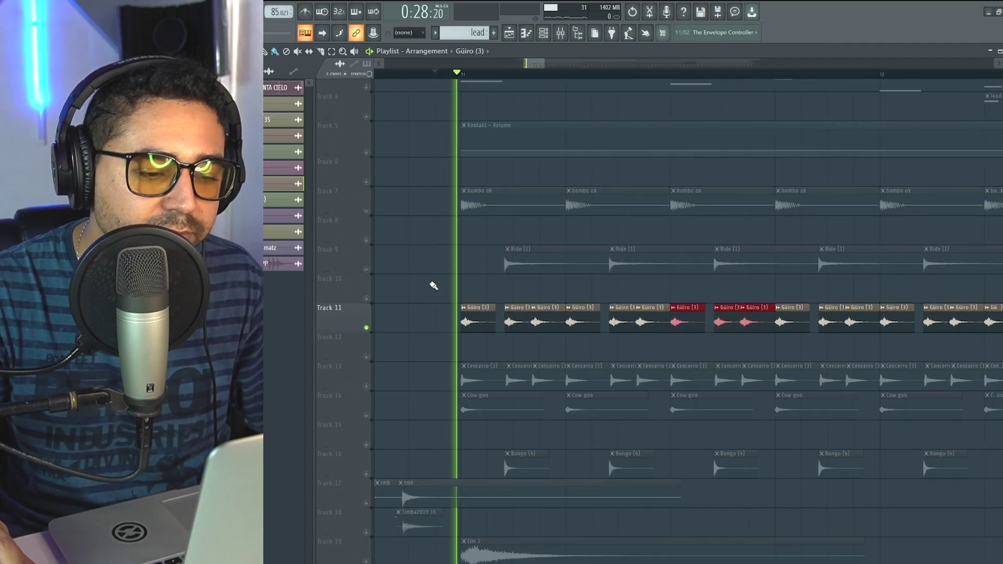
{"action": "left_click", "coordinate": [434, 283]}
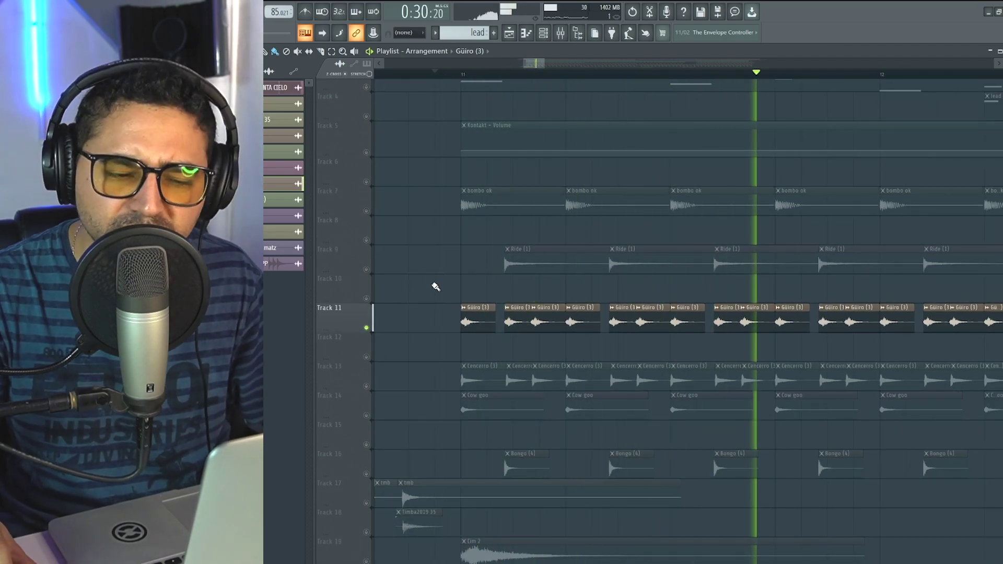
{"action": "key", "text": "space"}
{"action": "scroll", "coordinate": [475, 320], "scroll_direction": "down", "scroll_amount": 3}
{"action": "scroll", "coordinate": [475, 320], "scroll_direction": "up", "scroll_amount": 3}
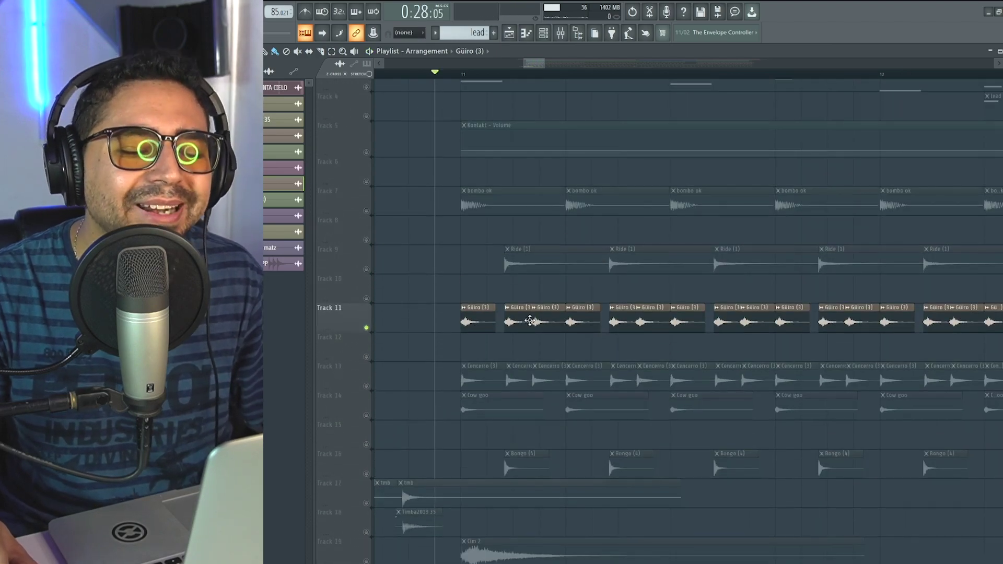
Move the playback position to the start of bar 19, where the Güiro pattern on Track 11 changes.
{"action": "scroll", "coordinate": [517, 319], "scroll_direction": "down", "scroll_amount": 2, "text": "ctrl"}
{"action": "scroll", "coordinate": [597, 309], "scroll_direction": "down", "scroll_amount": 2, "text": "ctrl"}
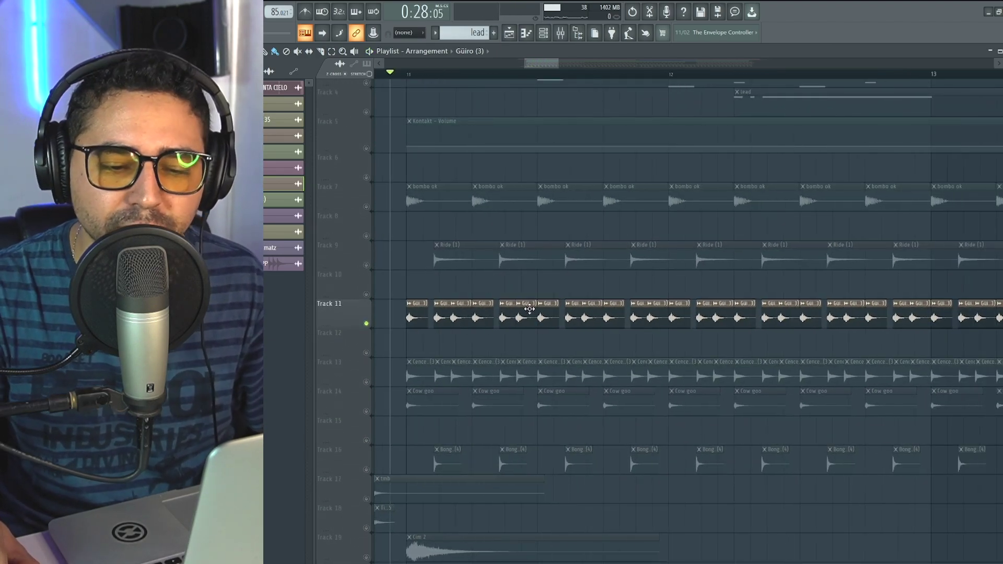
{"action": "scroll", "coordinate": [571, 314], "scroll_direction": "up", "scroll_amount": 1}
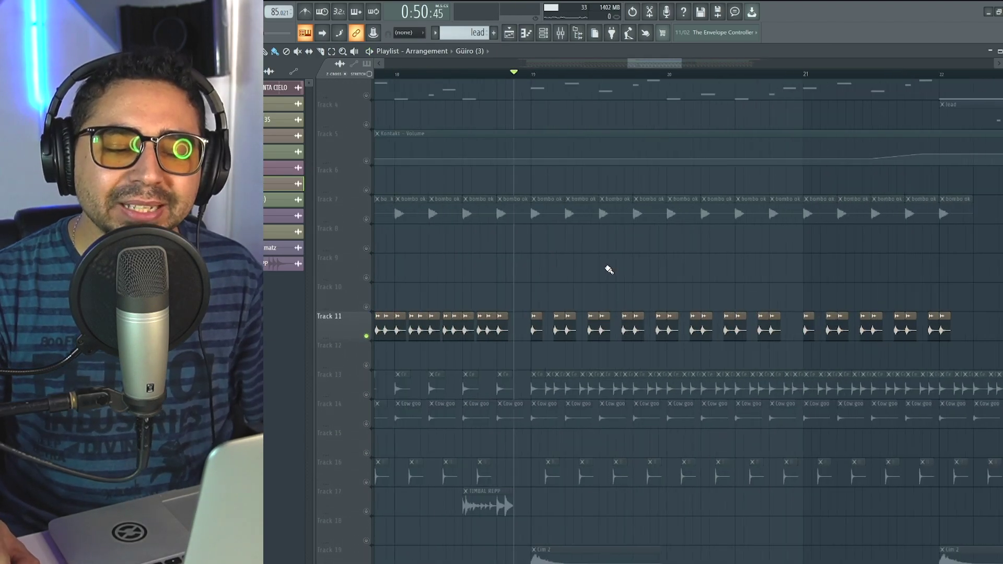
{"action": "scroll", "coordinate": [609, 270], "scroll_direction": "up", "scroll_amount": 1, "text": "ctrl"}
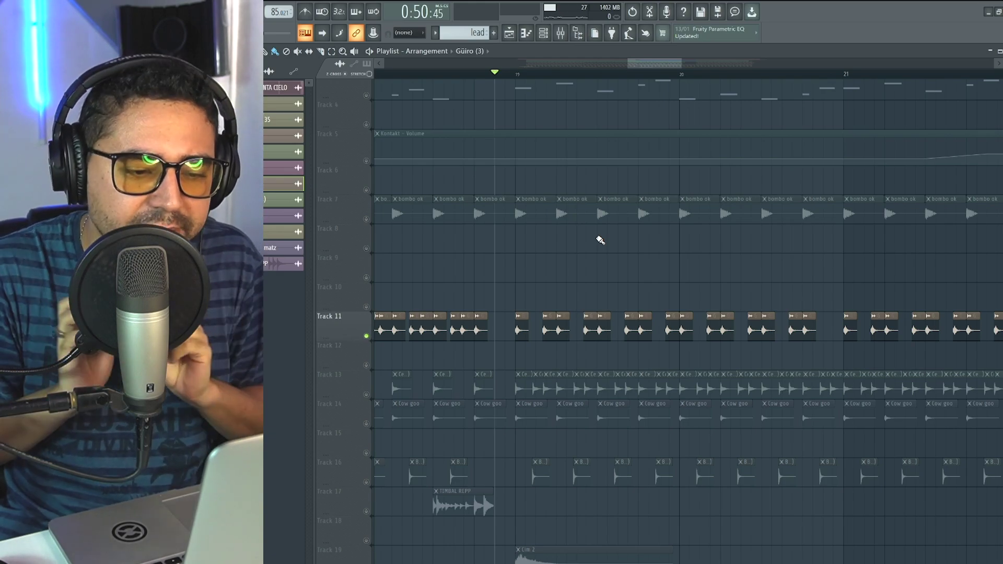
{"action": "left_click_drag", "start_coordinate": [494, 79], "coordinate": [565, 96]}
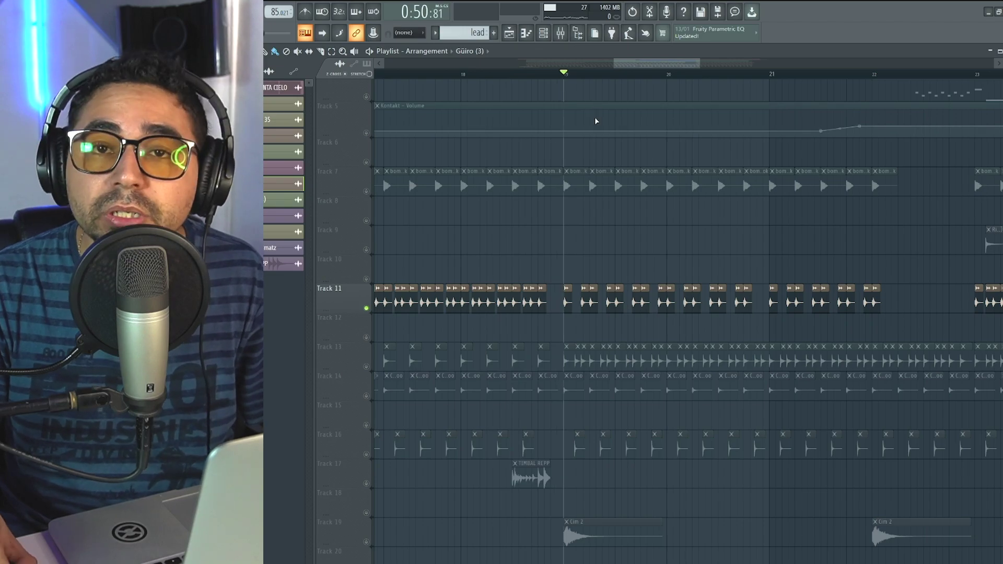
Try an extra Güiro (3) clip in the first gap after bar 19 on Track 11, and remove it.
{"action": "scroll", "coordinate": [596, 250], "scroll_direction": "up", "scroll_amount": 2}
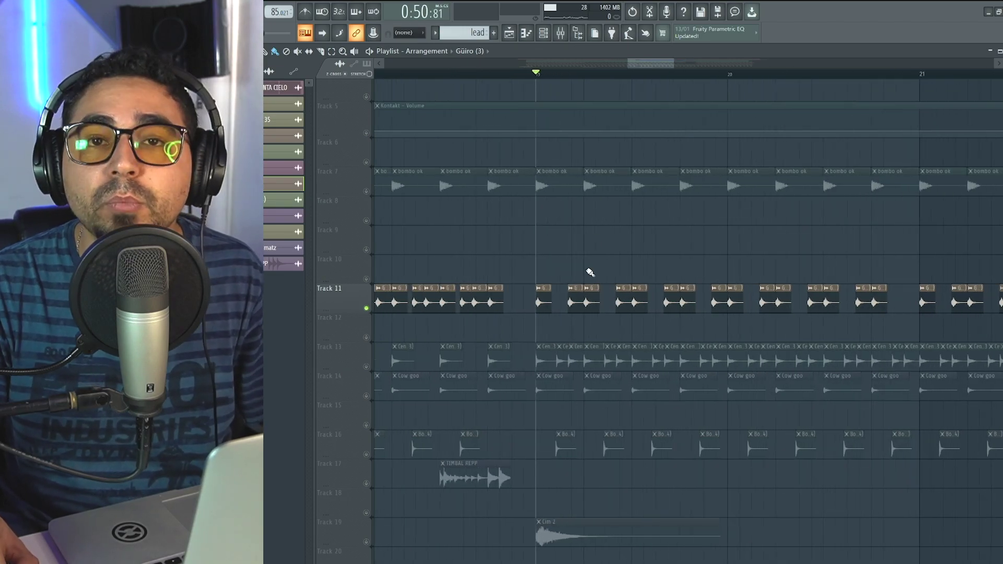
{"action": "scroll", "coordinate": [568, 312], "scroll_direction": "up", "scroll_amount": 3}
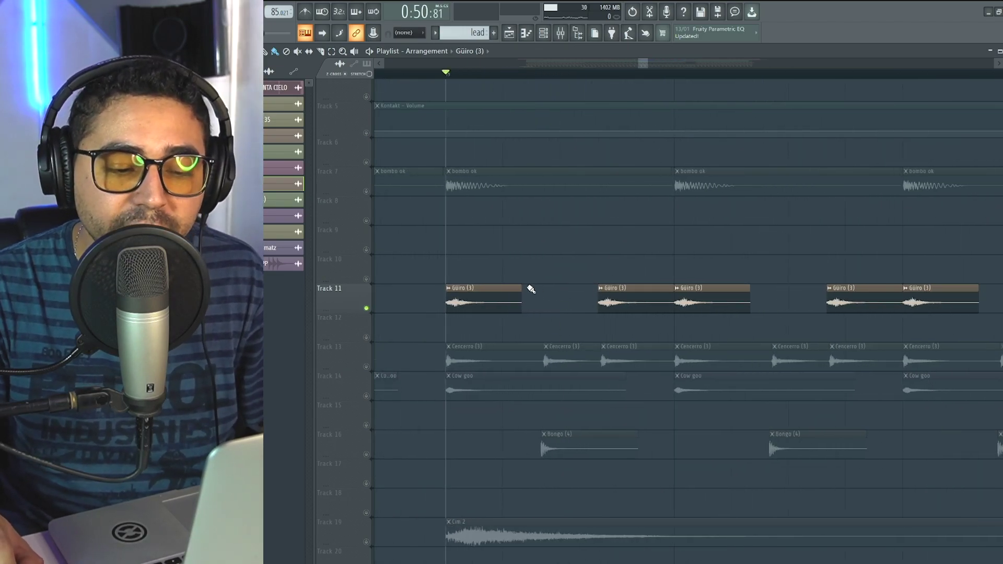
{"action": "scroll", "coordinate": [532, 290], "scroll_direction": "down", "scroll_amount": 1}
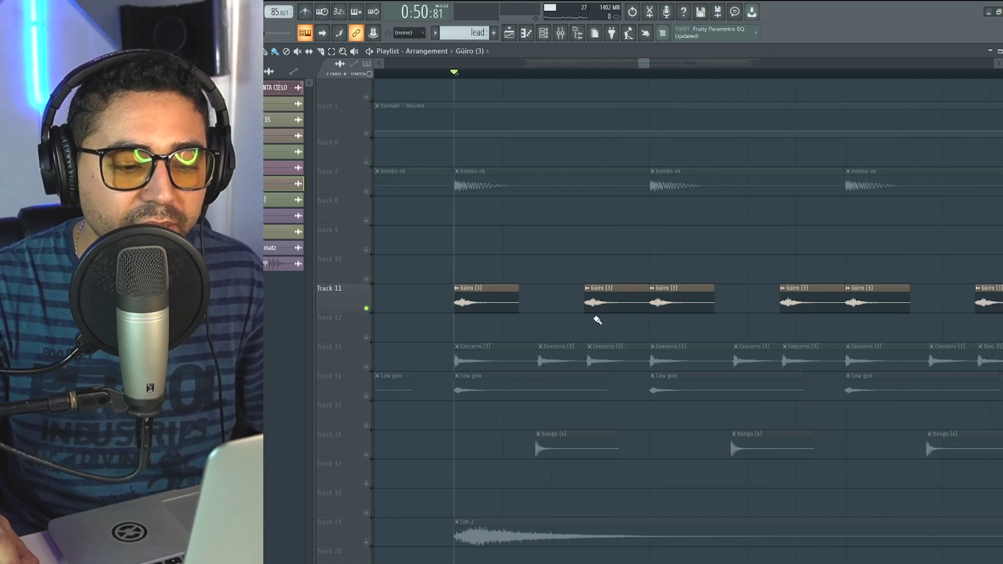
{"action": "left_click_drag", "start_coordinate": [618, 302], "coordinate": [571, 302]}
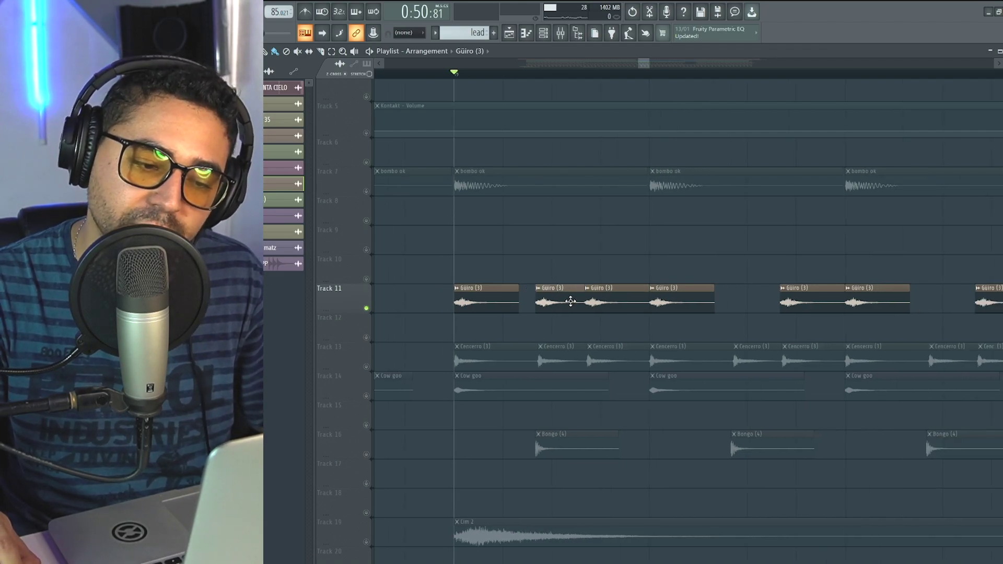
{"action": "right_click", "coordinate": [556, 309]}
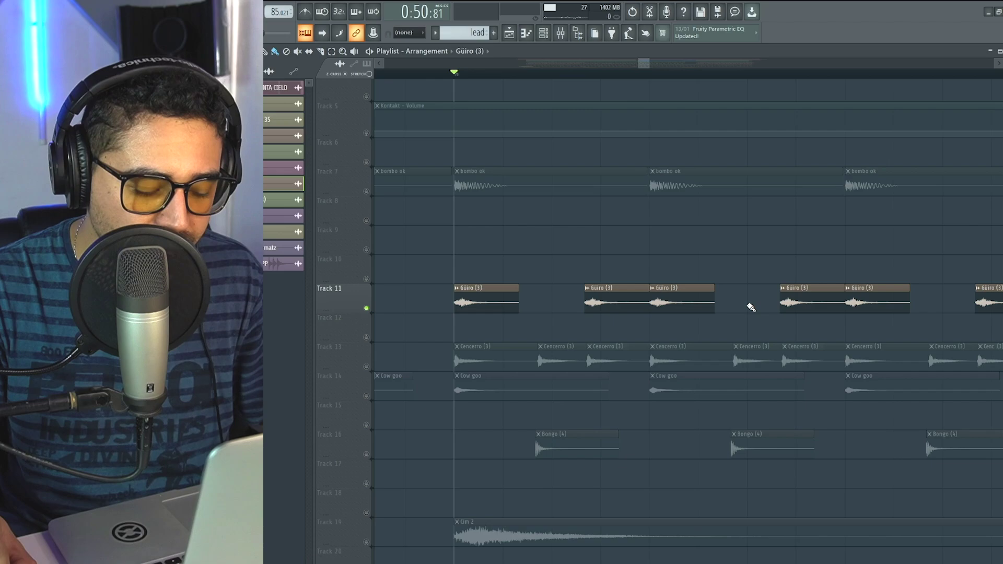
Play the soloed Güiro pattern from bar 19 for a few beats and stop.
{"action": "scroll", "coordinate": [751, 307], "scroll_direction": "down", "scroll_amount": 1}
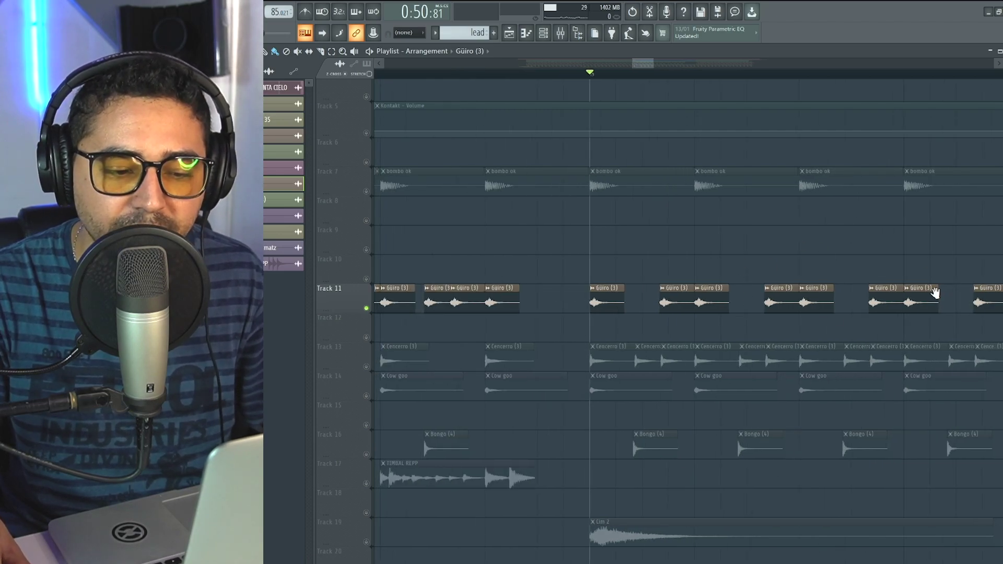
{"action": "left_click_drag", "start_coordinate": [935, 293], "coordinate": [787, 287]}
{"action": "scroll", "coordinate": [786, 287], "scroll_direction": "down", "scroll_amount": 2}
{"action": "scroll", "coordinate": [638, 284], "scroll_direction": "up", "scroll_amount": 1}
{"action": "left_click_drag", "start_coordinate": [629, 257], "coordinate": [590, 234]}
{"action": "scroll", "coordinate": [596, 230], "scroll_direction": "down", "scroll_amount": 1}
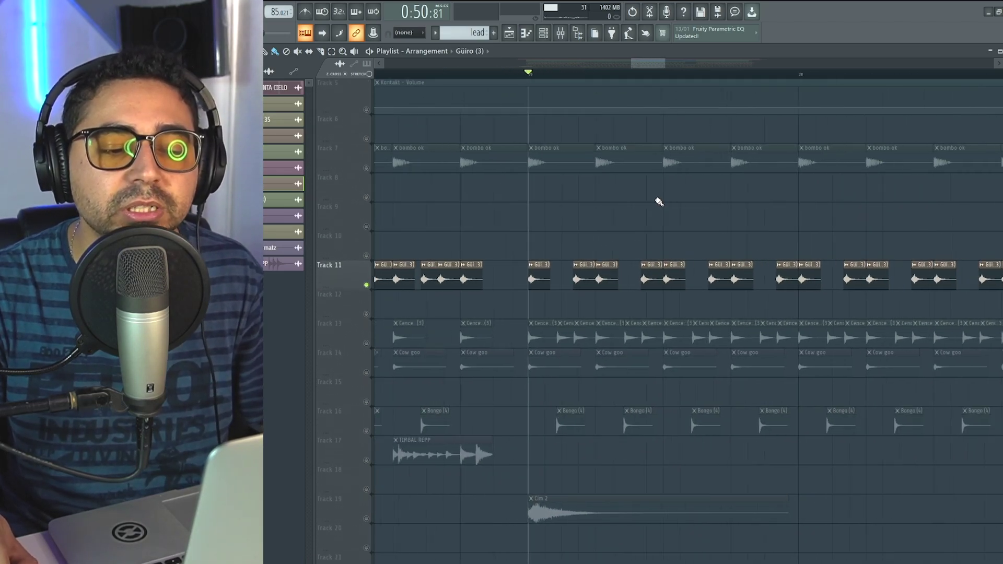
{"action": "left_click_drag", "start_coordinate": [659, 201], "coordinate": [629, 225]}
{"action": "key", "text": "space"}
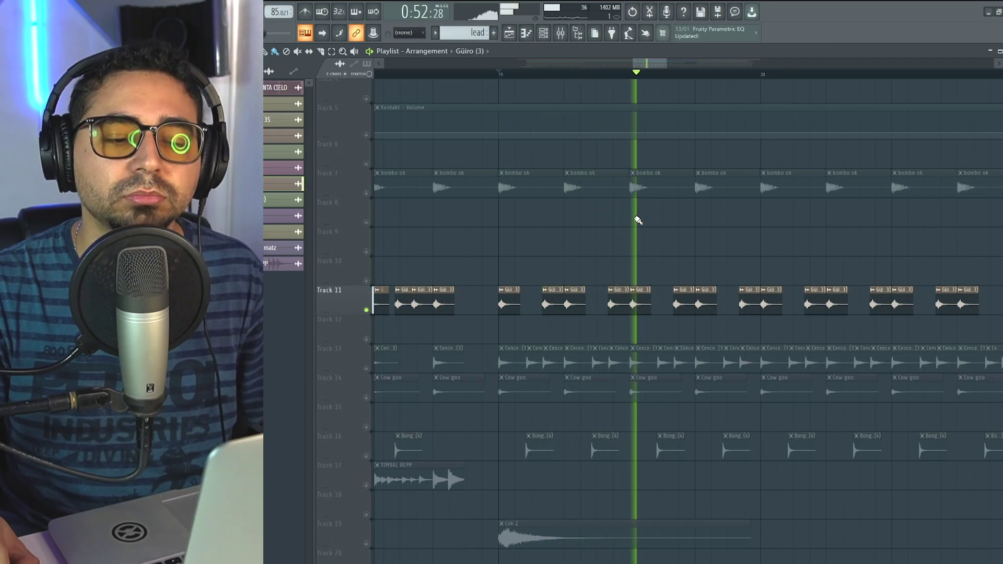
{"action": "key", "text": "space"}
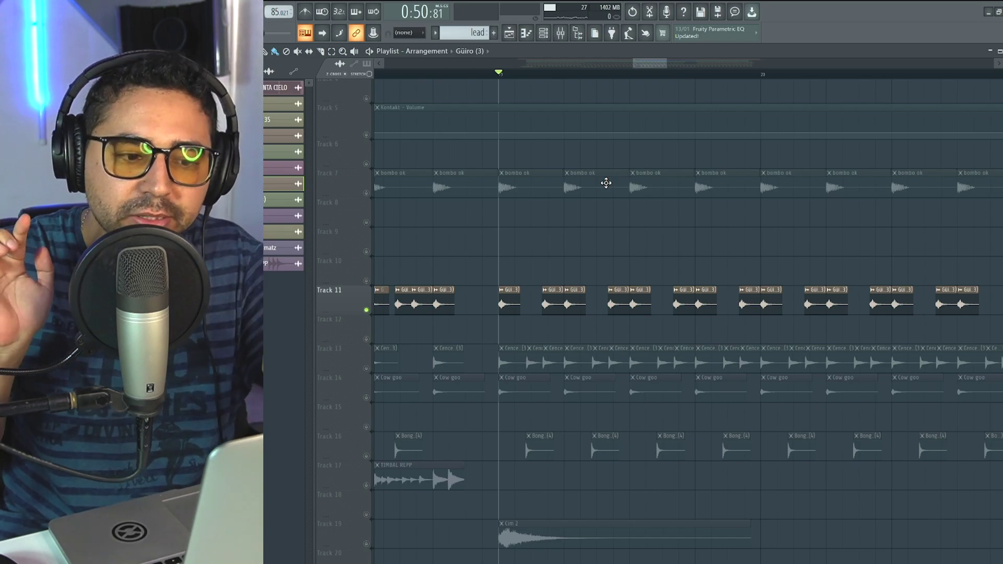
Solo the Cencerro part on Track 13 and set the playback position to bar 11.
{"action": "scroll", "coordinate": [607, 183], "scroll_direction": "down", "scroll_amount": 3}
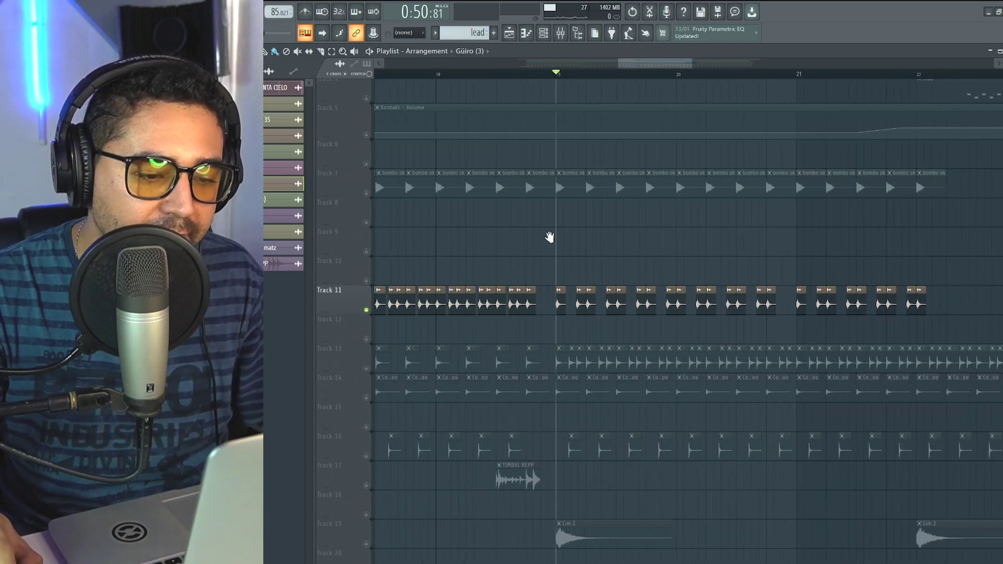
{"action": "scroll", "coordinate": [650, 218], "scroll_direction": "down", "scroll_amount": 1}
{"action": "scroll", "coordinate": [697, 229], "scroll_direction": "down", "scroll_amount": 5}
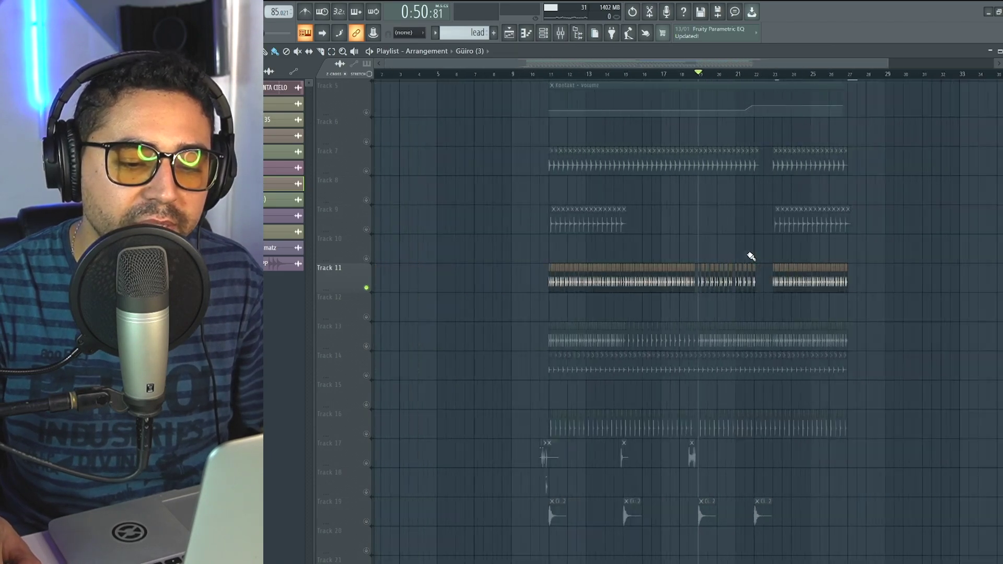
{"action": "scroll", "coordinate": [751, 257], "scroll_direction": "down", "scroll_amount": 1}
{"action": "left_click", "coordinate": [368, 347]}
{"action": "left_click", "coordinate": [553, 74]}
{"action": "scroll", "coordinate": [553, 74], "scroll_direction": "up", "scroll_amount": 6}
{"action": "scroll", "coordinate": [508, 352], "scroll_direction": "up", "scroll_amount": 3}
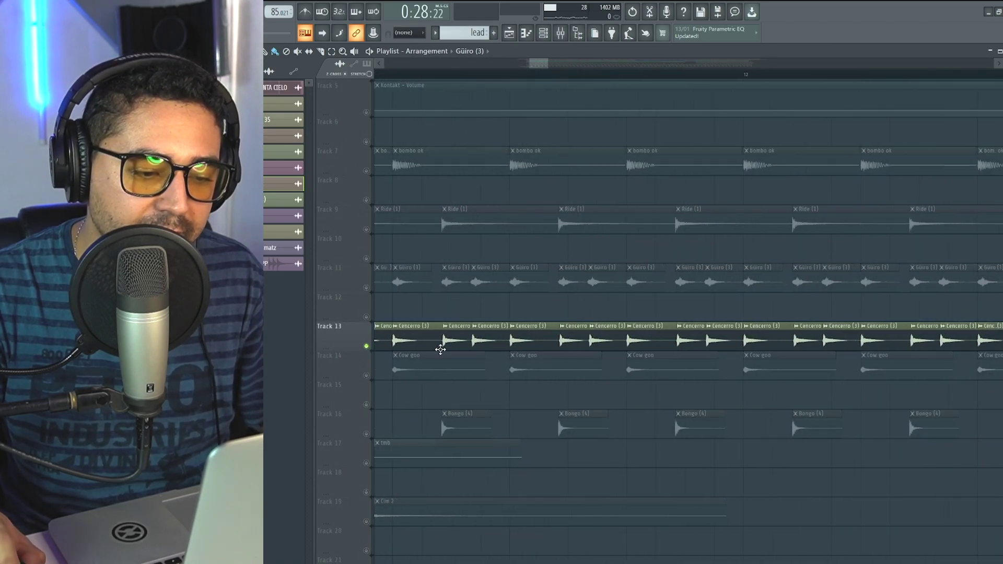
Play the Cencerro from bar 11, bring in the Güiro on Track 11 alongside it, and stop.
{"action": "scroll", "coordinate": [559, 239], "scroll_direction": "down", "scroll_amount": 2}
{"action": "left_click_drag", "start_coordinate": [496, 218], "coordinate": [496, 219]}
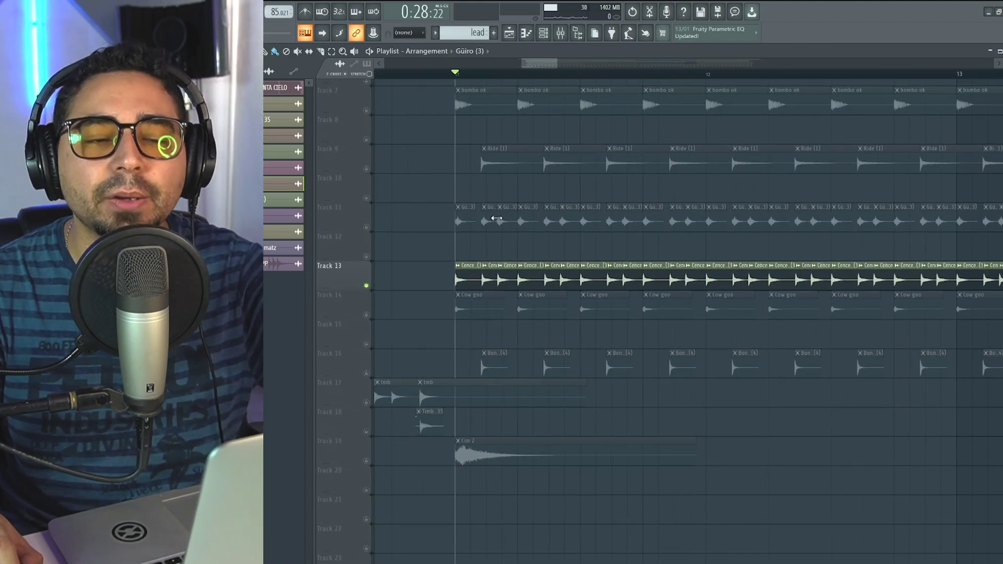
{"action": "key", "text": "space"}
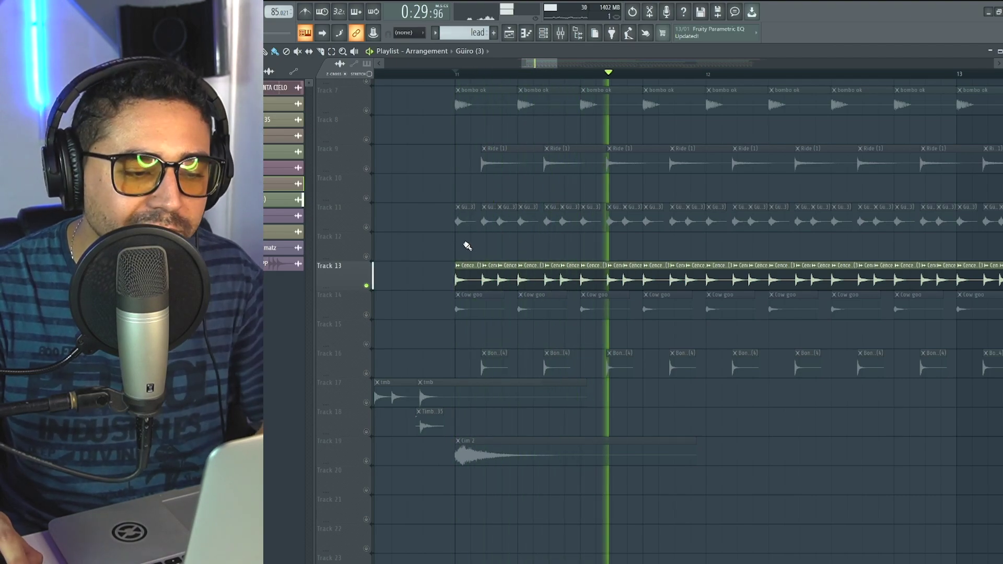
{"action": "left_click", "coordinate": [374, 230]}
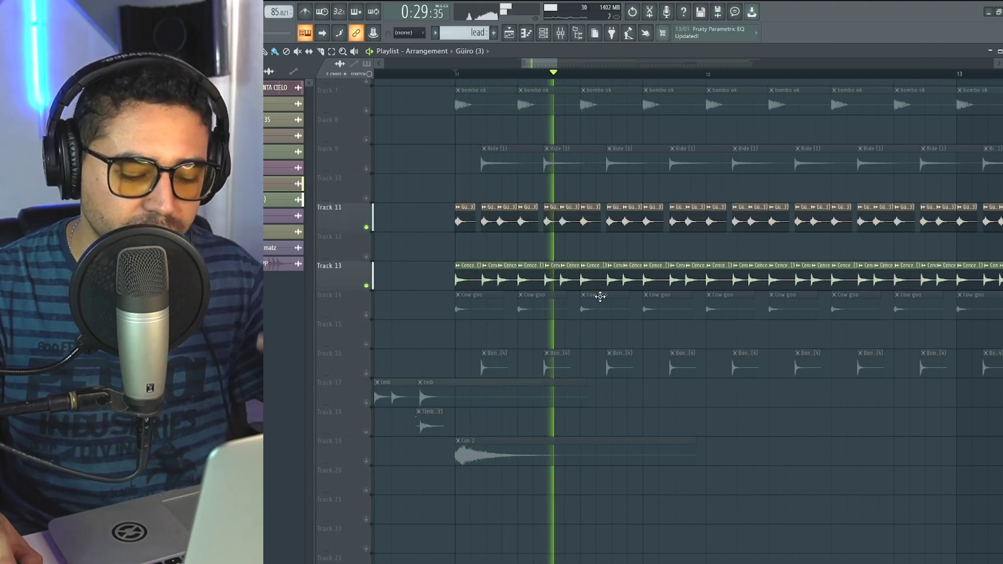
{"action": "key", "text": "space"}
Play the Güiro and Cencerro tracks together from bar 15, where the Cencerro pattern thins out, and stop.
{"action": "scroll", "coordinate": [627, 316], "scroll_direction": "down", "scroll_amount": 5}
{"action": "left_click_drag", "start_coordinate": [833, 272], "coordinate": [551, 220]}
{"action": "left_click_drag", "start_coordinate": [671, 225], "coordinate": [566, 230]}
{"action": "scroll", "coordinate": [564, 254], "scroll_direction": "up", "scroll_amount": 5}
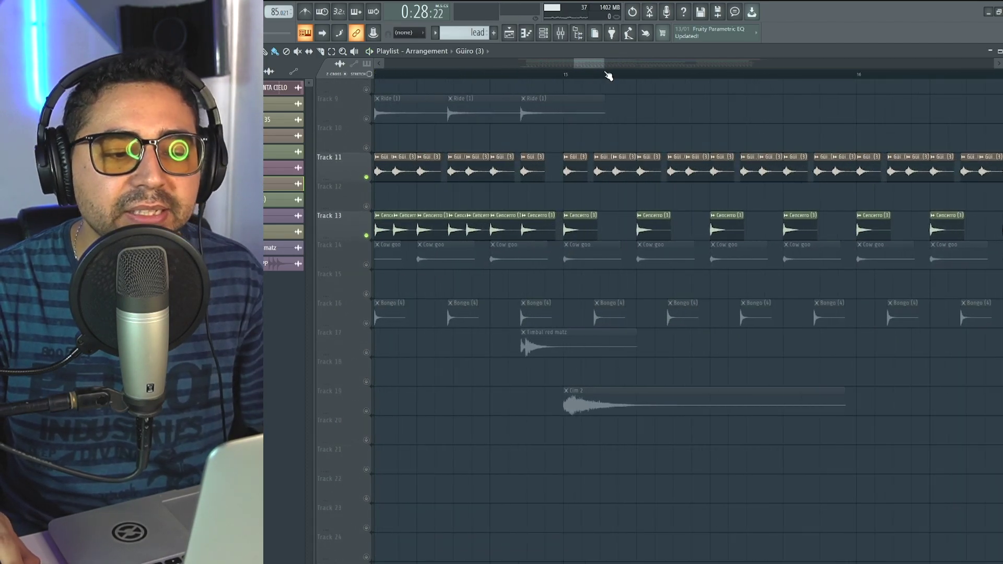
{"action": "left_click", "coordinate": [563, 74]}
{"action": "scroll", "coordinate": [536, 299], "scroll_direction": "down", "scroll_amount": 5}
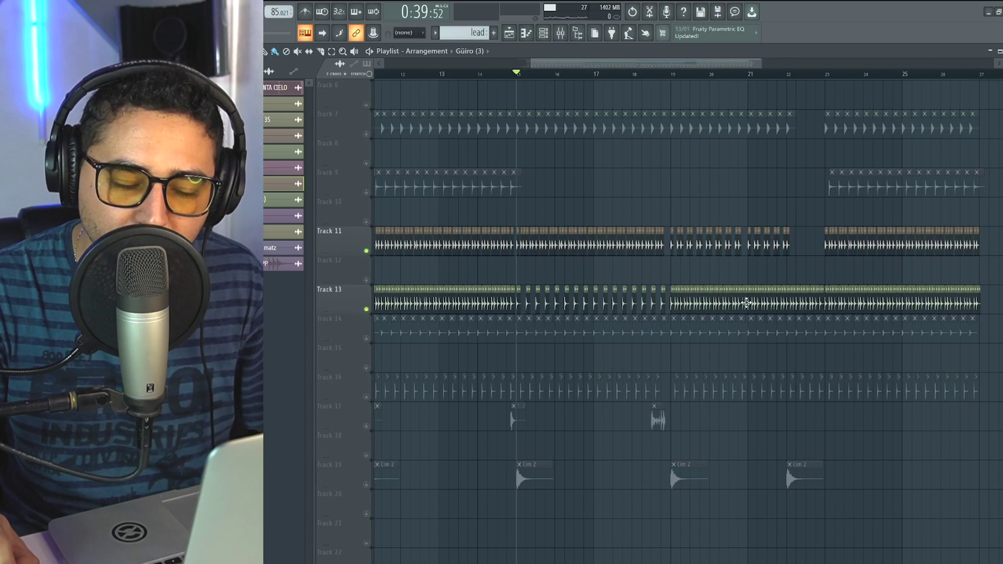
{"action": "scroll", "coordinate": [528, 279], "scroll_direction": "up", "scroll_amount": 3}
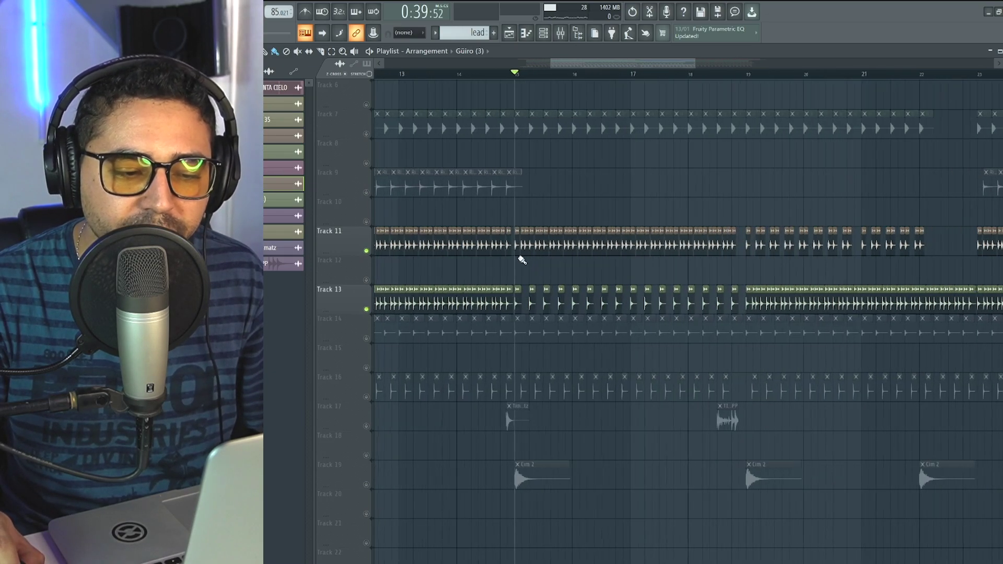
{"action": "scroll", "coordinate": [515, 321], "scroll_direction": "up", "scroll_amount": 8}
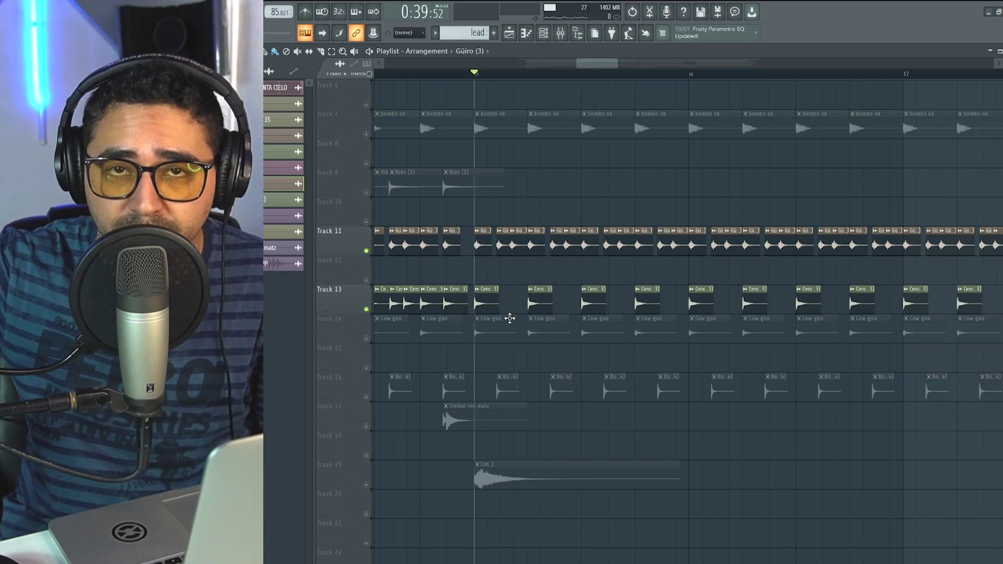
{"action": "key", "text": "space"}
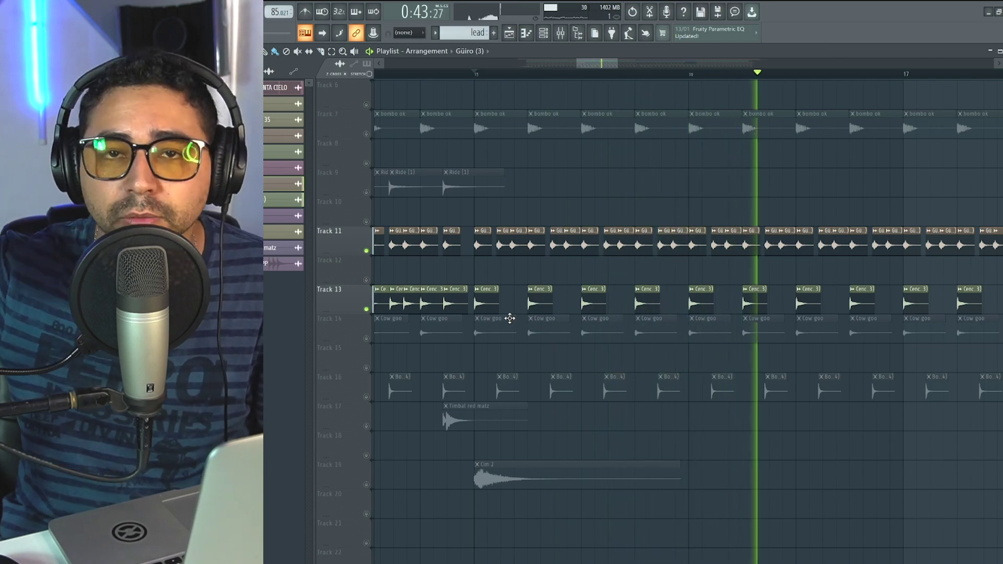
{"action": "key", "text": "space"}
Play the Güiro and Cencerro tracks together from bar 19 and stop.
{"action": "scroll", "coordinate": [510, 318], "scroll_direction": "down", "scroll_amount": 3}
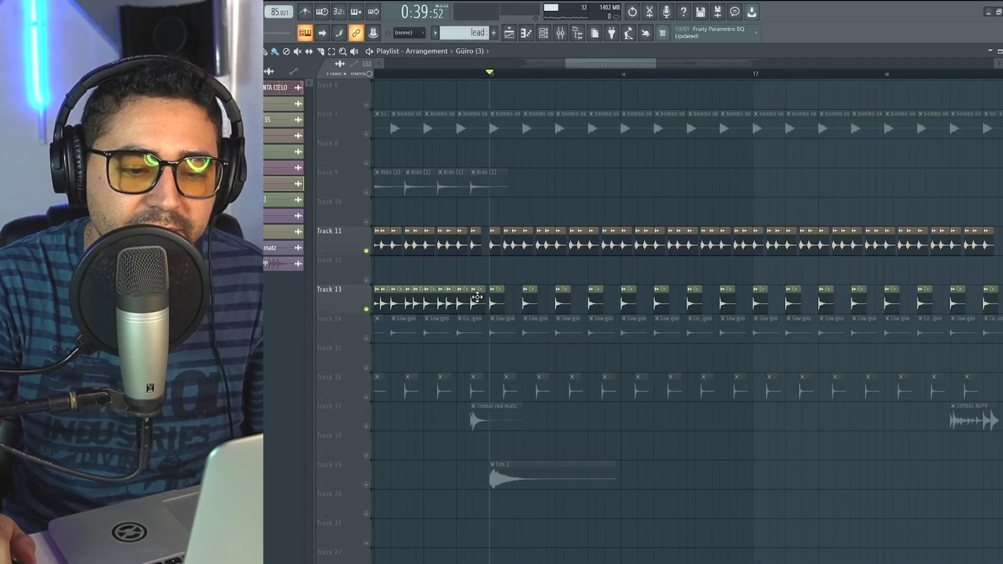
{"action": "left_click_drag", "start_coordinate": [405, 291], "coordinate": [638, 275]}
{"action": "left_click", "coordinate": [640, 74]}
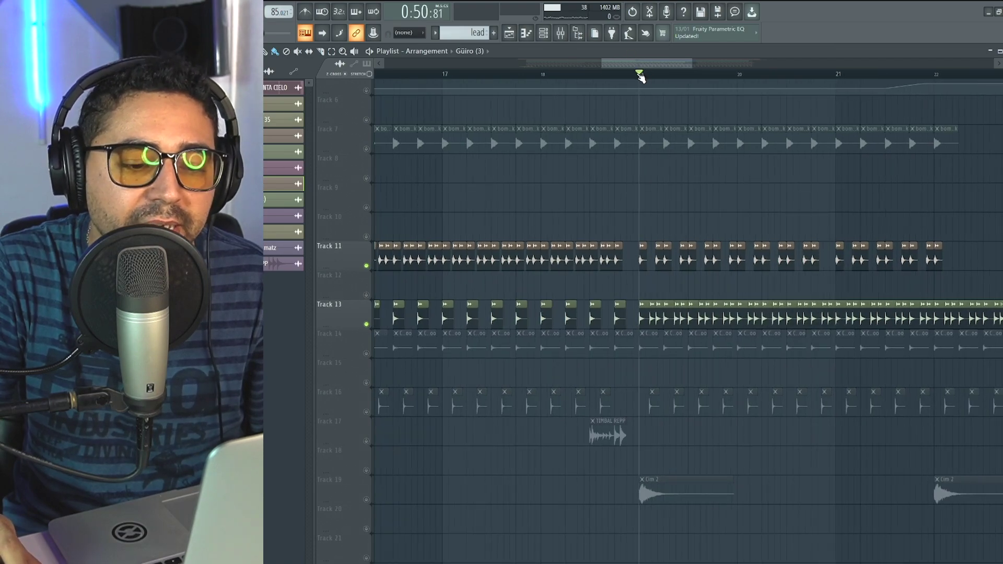
{"action": "scroll", "coordinate": [605, 324], "scroll_direction": "up", "scroll_amount": 3}
{"action": "key", "text": "space"}
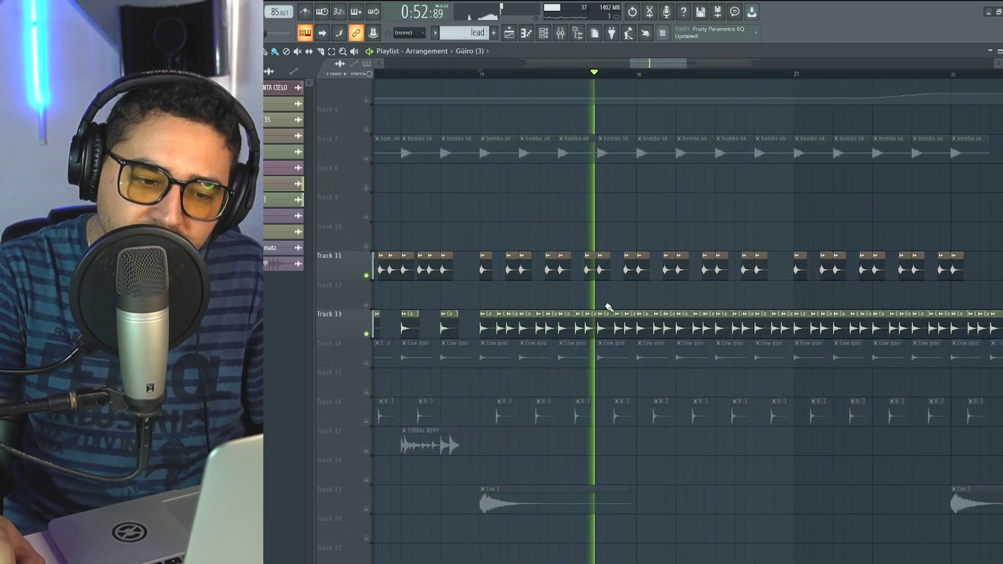
{"action": "key", "text": "space"}
Solo the Cow goo part on Track 14 and return the playback position to bar 11.
{"action": "scroll", "coordinate": [632, 313], "scroll_direction": "down", "scroll_amount": 6}
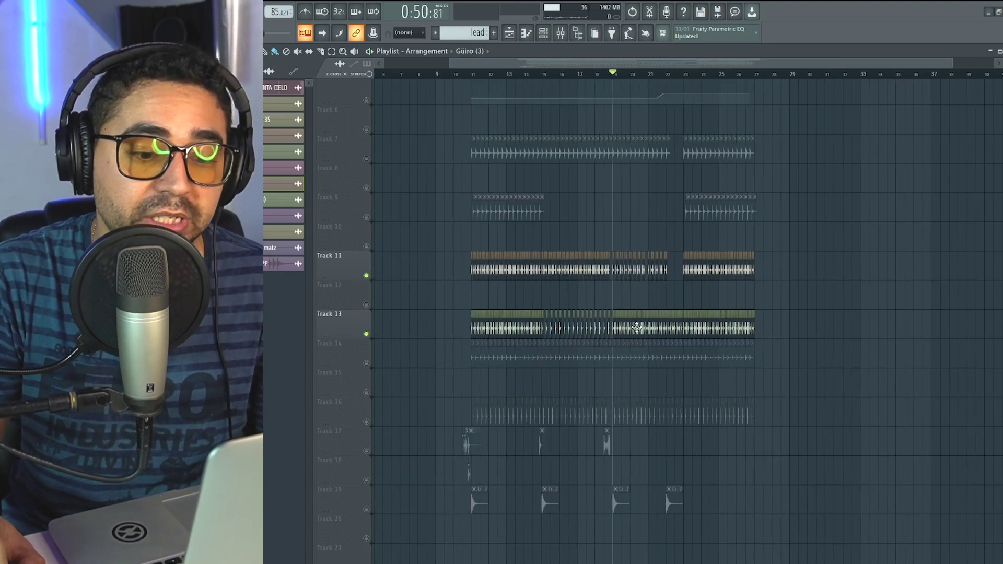
{"action": "scroll", "coordinate": [639, 324], "scroll_direction": "up", "scroll_amount": 2}
{"action": "scroll", "coordinate": [667, 314], "scroll_direction": "up", "scroll_amount": 2}
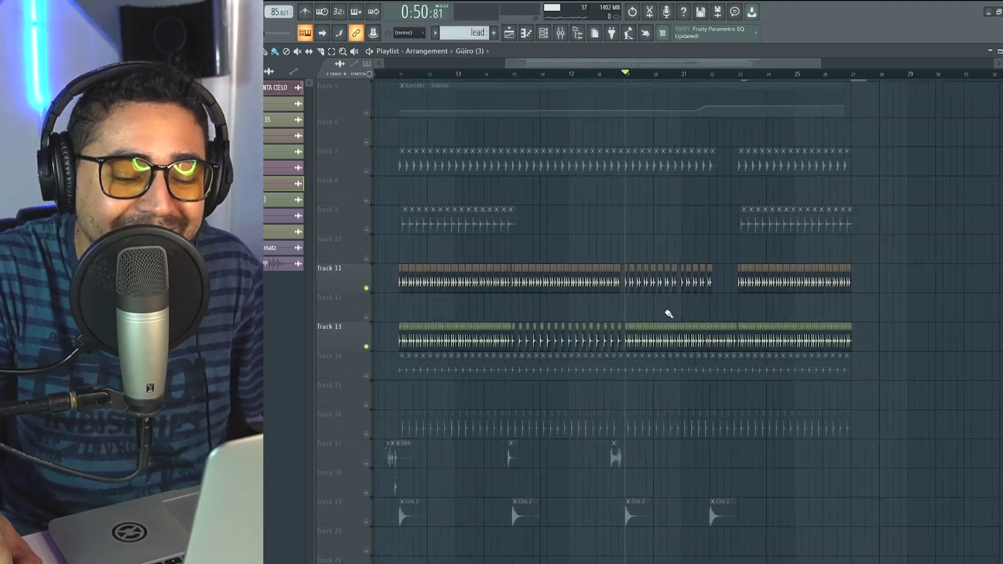
{"action": "scroll", "coordinate": [502, 369], "scroll_direction": "down", "scroll_amount": 5}
{"action": "scroll", "coordinate": [502, 373], "scroll_direction": "up", "scroll_amount": 1}
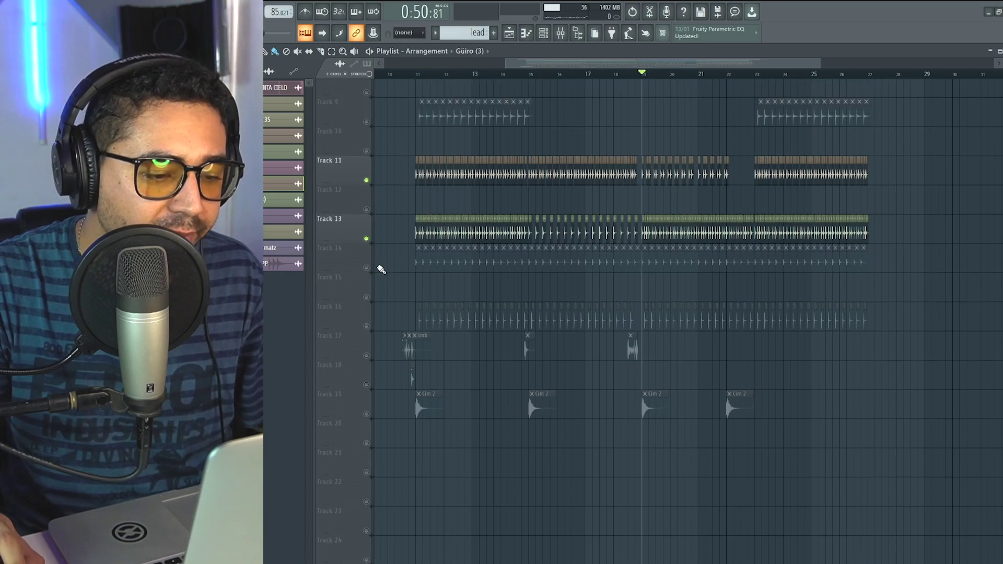
{"action": "scroll", "coordinate": [404, 280], "scroll_direction": "up", "scroll_amount": 8}
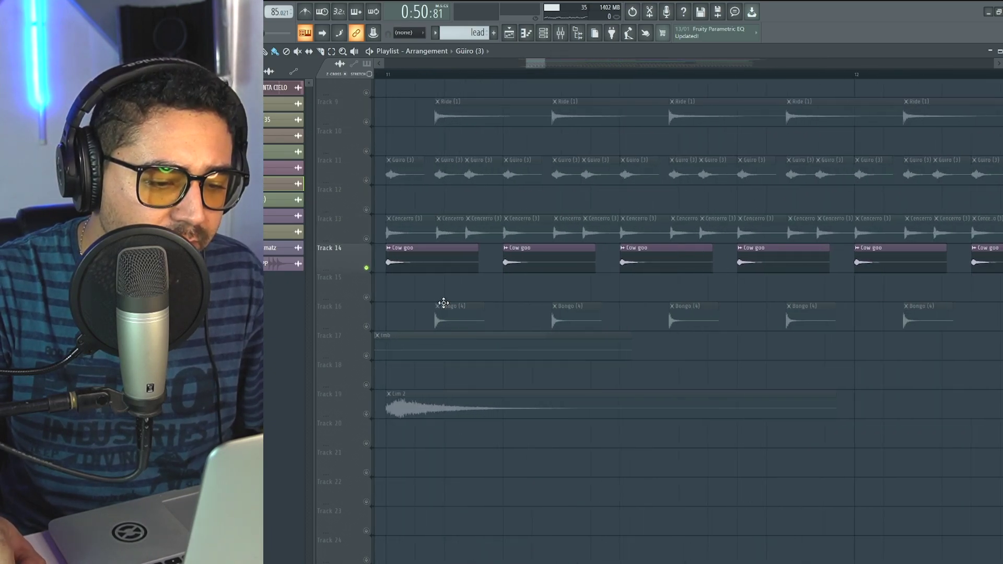
{"action": "scroll", "coordinate": [444, 303], "scroll_direction": "down", "scroll_amount": 3}
{"action": "left_click", "coordinate": [426, 77]}
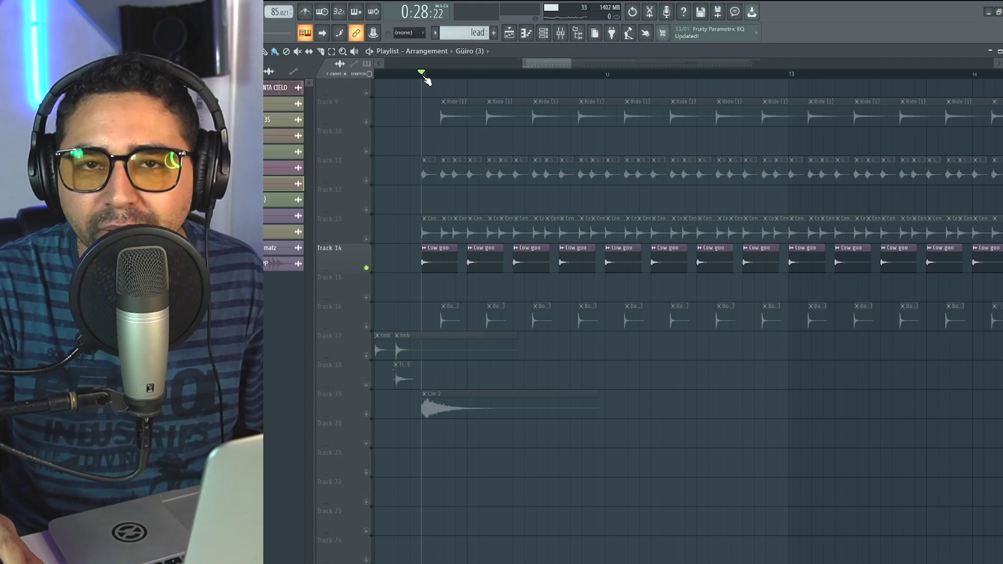
Play the soloed Cow goo track from bar 11 and view its clips across the whole arrangement.
{"action": "scroll", "coordinate": [454, 201], "scroll_direction": "up", "scroll_amount": 1}
{"action": "left_click_drag", "start_coordinate": [452, 208], "coordinate": [546, 301]}
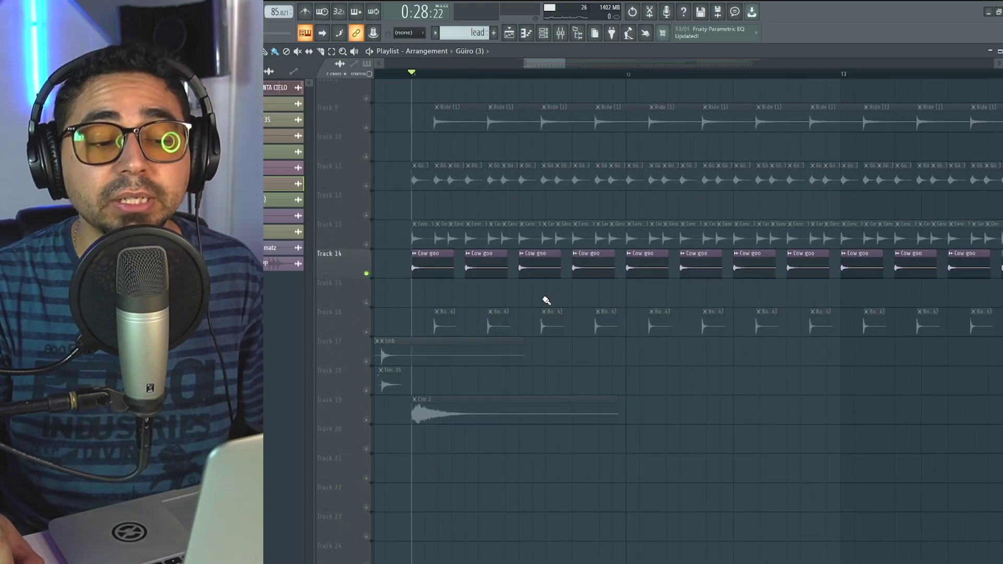
{"action": "key", "text": "space"}
{"action": "scroll", "coordinate": [545, 299], "scroll_direction": "down", "scroll_amount": 3}
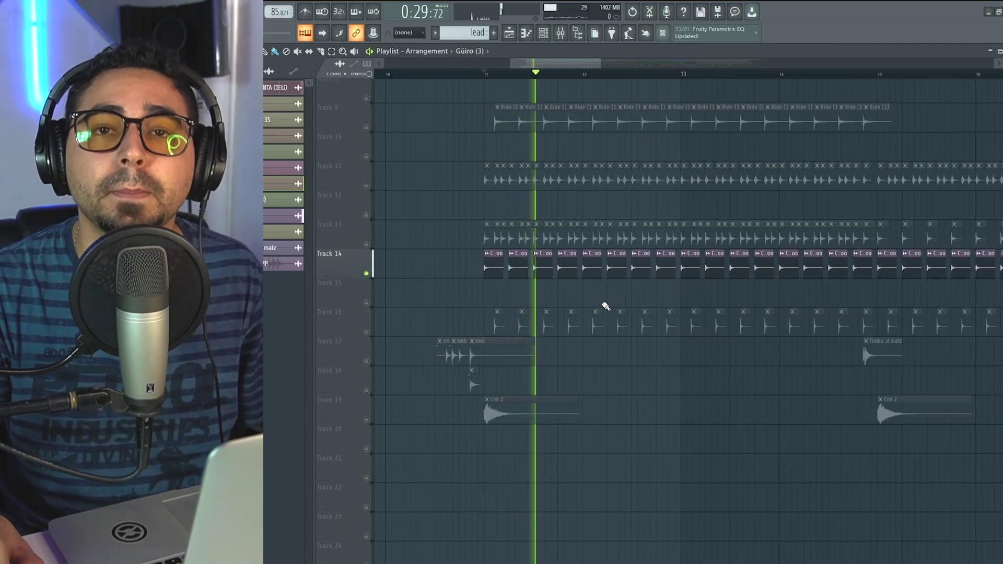
{"action": "left_click_drag", "start_coordinate": [601, 307], "coordinate": [569, 312]}
{"action": "scroll", "coordinate": [601, 323], "scroll_direction": "down", "scroll_amount": 5}
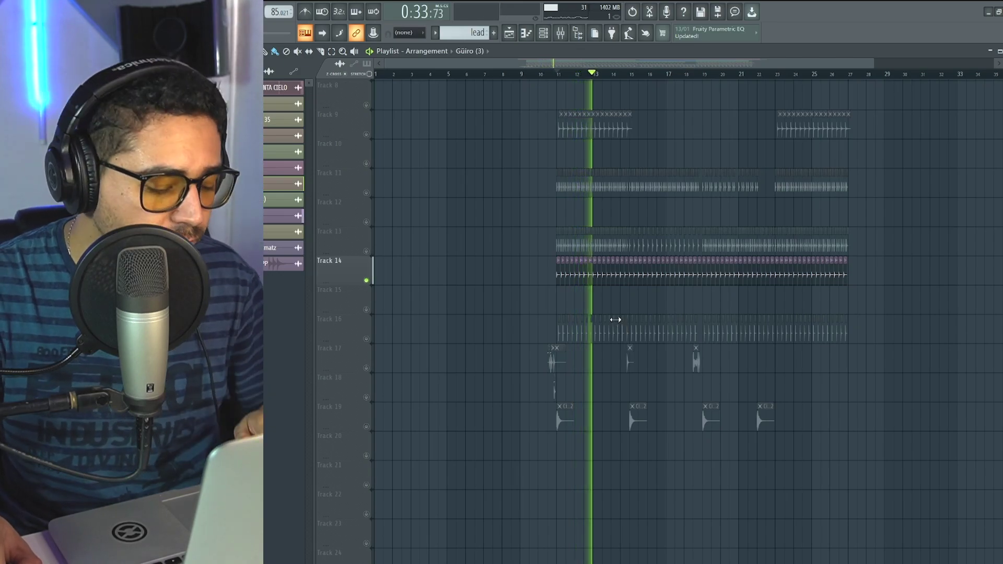
Enable the Bongo part on Track 16 alongside Cow goo, play both from bar 11 and stop.
{"action": "scroll", "coordinate": [723, 314], "scroll_direction": "up", "scroll_amount": 3}
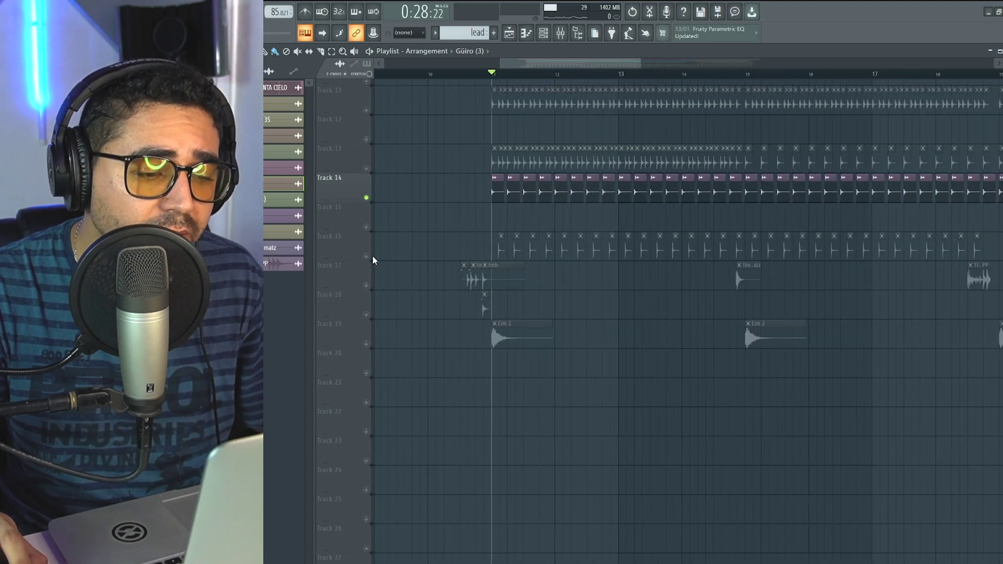
{"action": "left_click", "coordinate": [366, 257]}
{"action": "scroll", "coordinate": [422, 272], "scroll_direction": "up", "scroll_amount": 5}
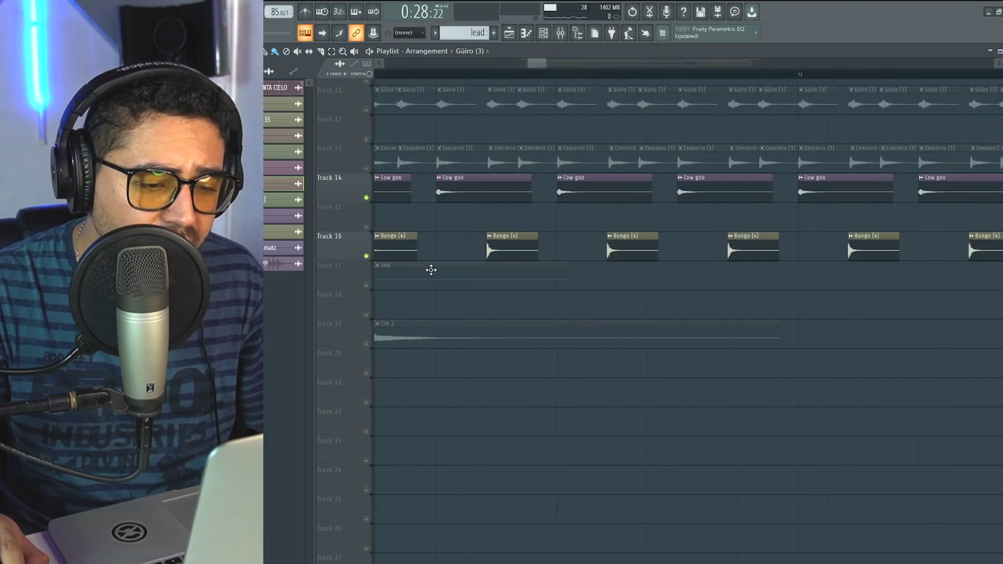
{"action": "scroll", "coordinate": [512, 261], "scroll_direction": "up", "scroll_amount": 3}
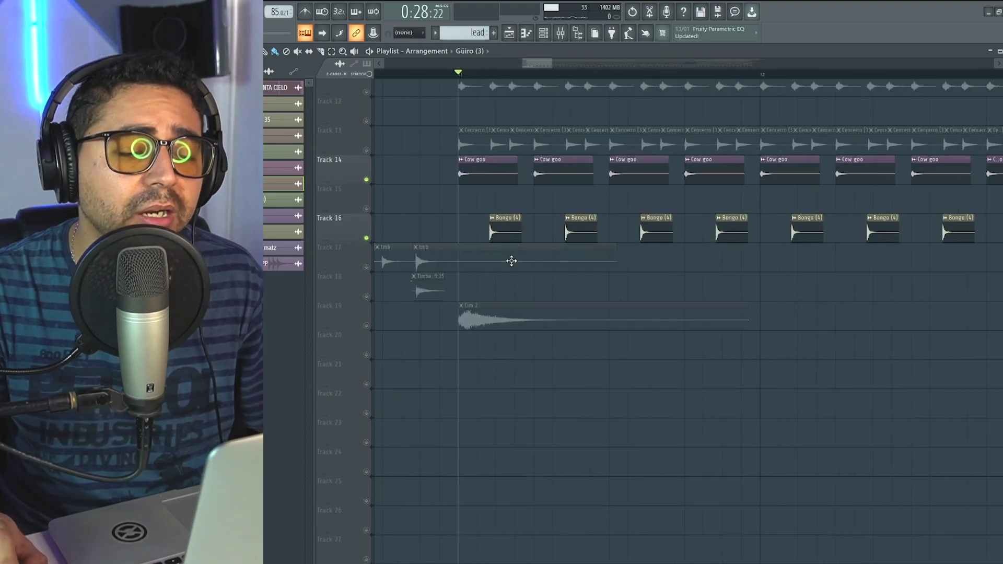
{"action": "scroll", "coordinate": [506, 289], "scroll_direction": "up", "scroll_amount": 4}
{"action": "scroll", "coordinate": [499, 235], "scroll_direction": "down", "scroll_amount": 6}
{"action": "key", "text": "space"}
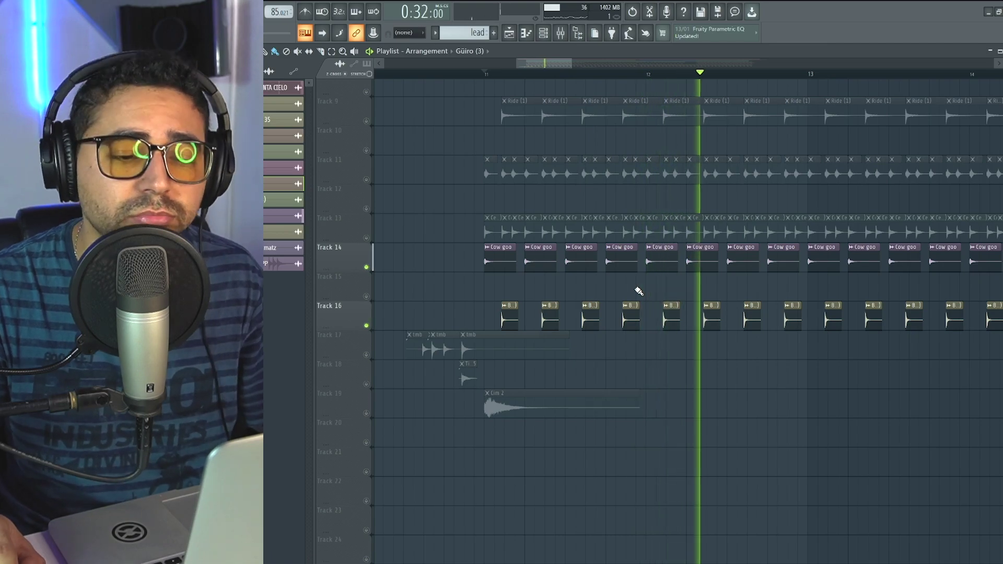
{"action": "key", "text": "space"}
Solo the Bongo part on Track 16, play it from bar 11 and view its clips across the arrangement.
{"action": "right_click", "coordinate": [367, 325]}
{"action": "left_click", "coordinate": [365, 326]}
{"action": "key", "text": "space"}
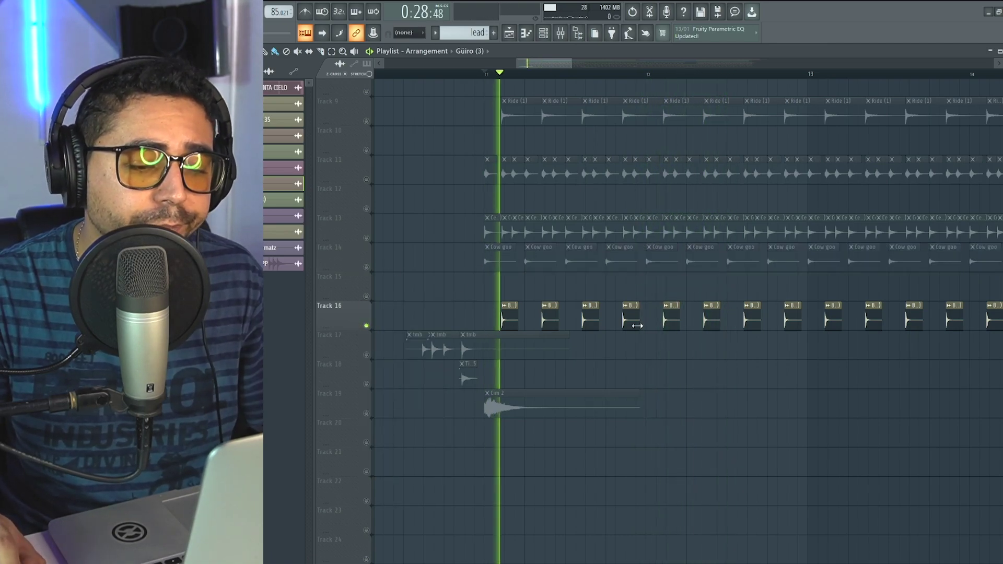
{"action": "scroll", "coordinate": [497, 314], "scroll_direction": "down", "scroll_amount": 3}
{"action": "scroll", "coordinate": [575, 311], "scroll_direction": "down", "scroll_amount": 1}
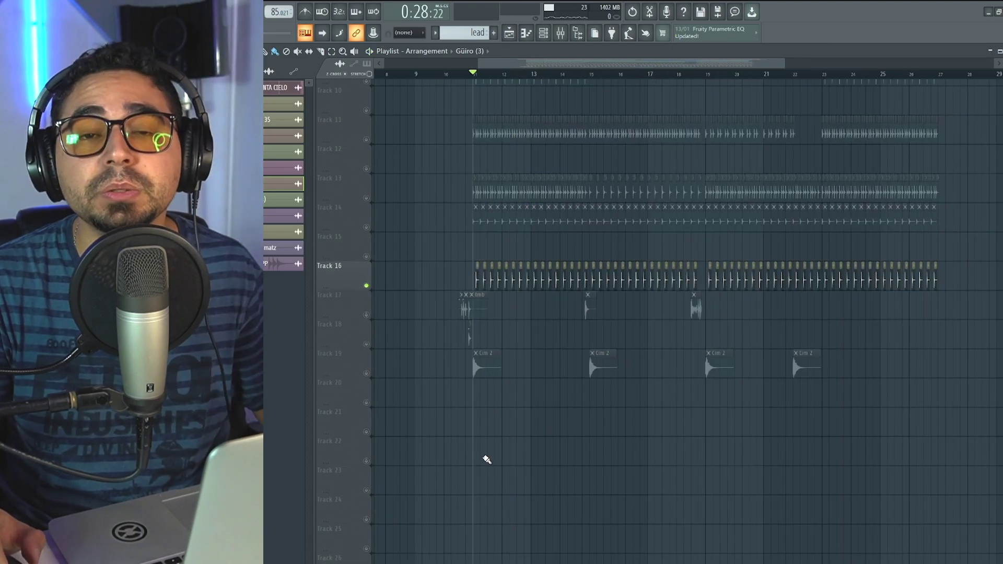
{"action": "scroll", "coordinate": [487, 460], "scroll_direction": "up", "scroll_amount": 4}
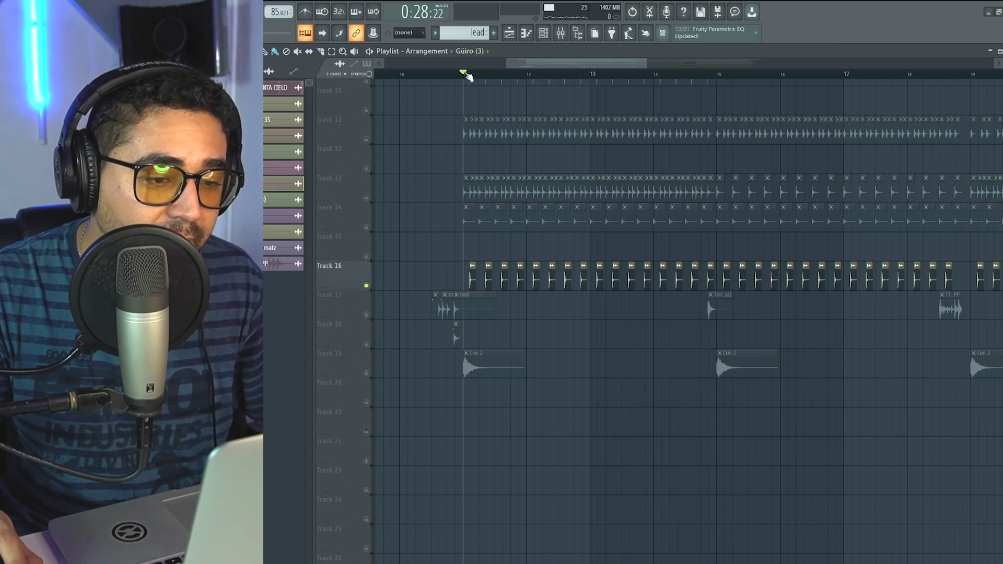
Solo Track 17 and play its timbal fill leading into bar 11.
{"action": "left_click", "coordinate": [369, 319]}
{"action": "scroll", "coordinate": [436, 386], "scroll_direction": "up", "scroll_amount": 4}
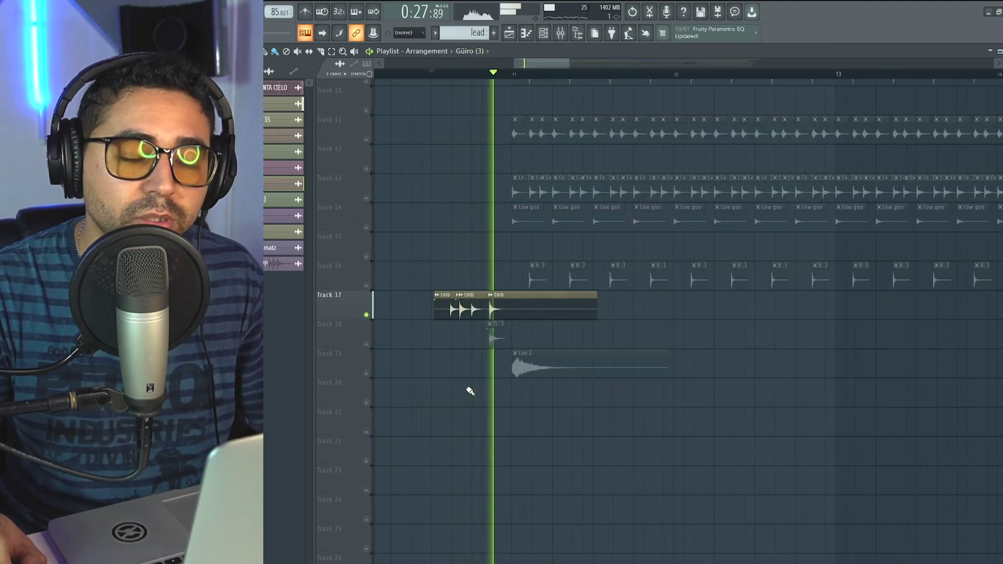
{"action": "key", "text": "space"}
Solo the audio clip on Track 1, play it briefly from just before bar 11 and stop.
{"action": "scroll", "coordinate": [469, 391], "scroll_direction": "up", "scroll_amount": 6}
{"action": "scroll", "coordinate": [470, 391], "scroll_direction": "up", "scroll_amount": 3}
{"action": "scroll", "coordinate": [469, 390], "scroll_direction": "down", "scroll_amount": 4}
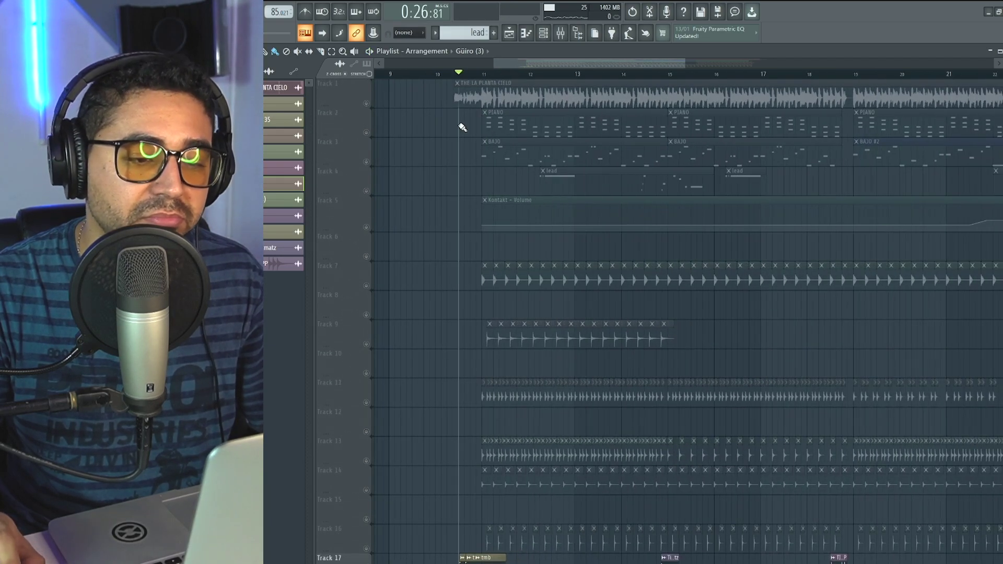
{"action": "left_click", "coordinate": [368, 105]}
{"action": "scroll", "coordinate": [465, 172], "scroll_direction": "up", "scroll_amount": 3}
{"action": "key", "text": "space"}
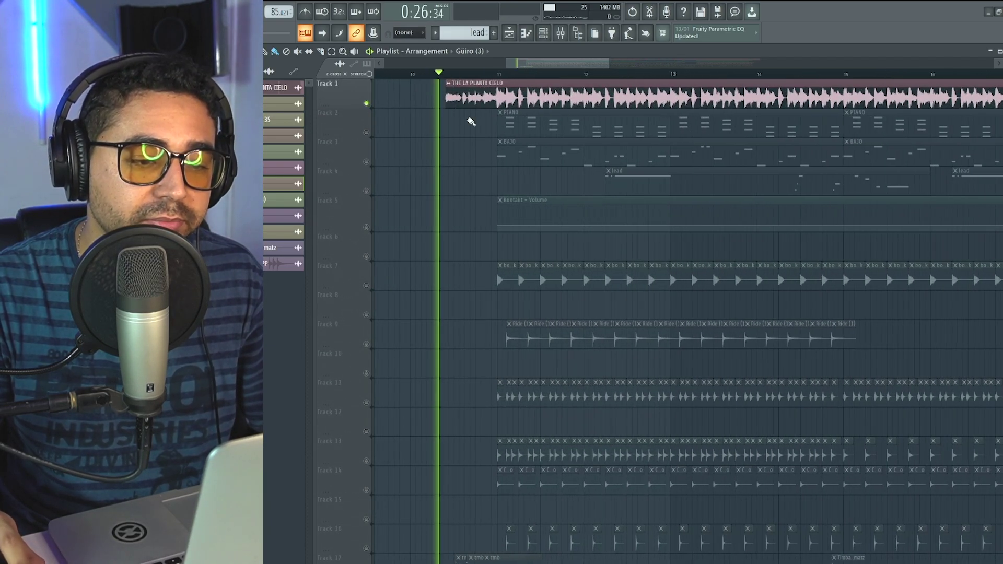
{"action": "key", "text": "space"}
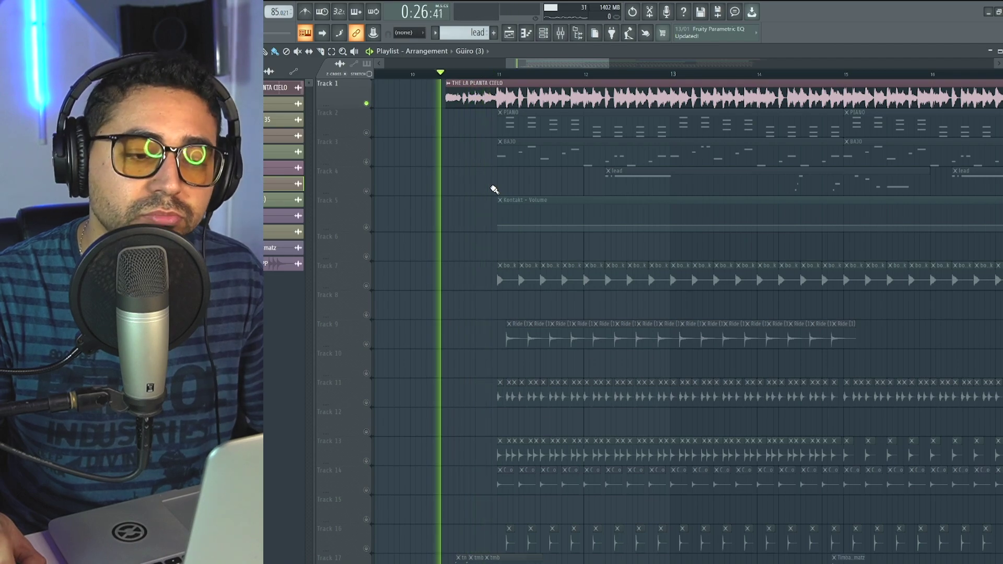
Play Tracks 17 and 18 together through the fill before bar 11 and stop.
{"action": "scroll", "coordinate": [481, 311], "scroll_direction": "down", "scroll_amount": 4}
{"action": "scroll", "coordinate": [481, 311], "scroll_direction": "down", "scroll_amount": 1}
{"action": "key", "text": "space"}
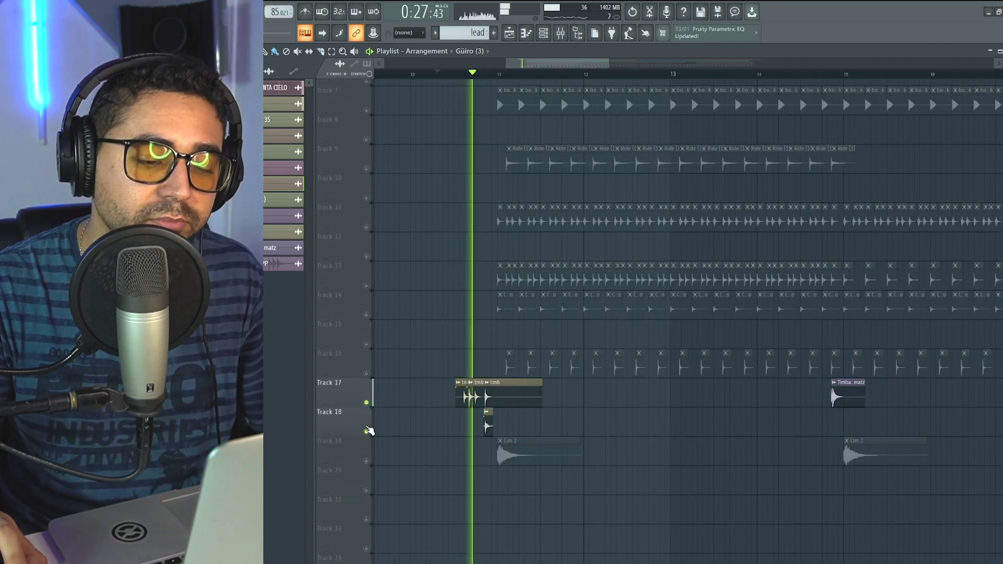
{"action": "key", "text": "space"}
Enable the Cim 2 part on Track 19 and play it with Tracks 17 and 18 through the start of bar 11.
{"action": "scroll", "coordinate": [430, 413], "scroll_direction": "up", "scroll_amount": 4}
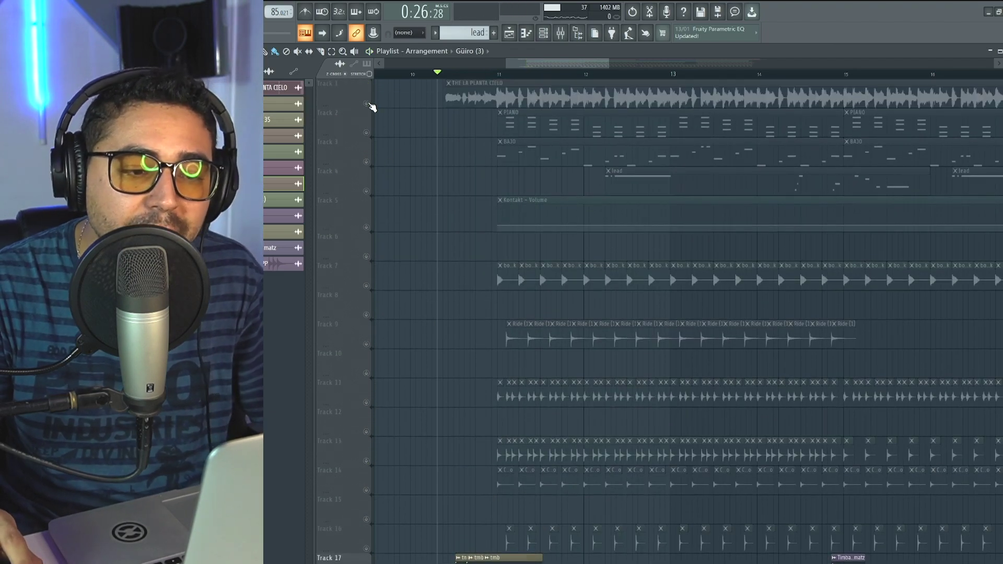
{"action": "scroll", "coordinate": [509, 321], "scroll_direction": "down", "scroll_amount": 8}
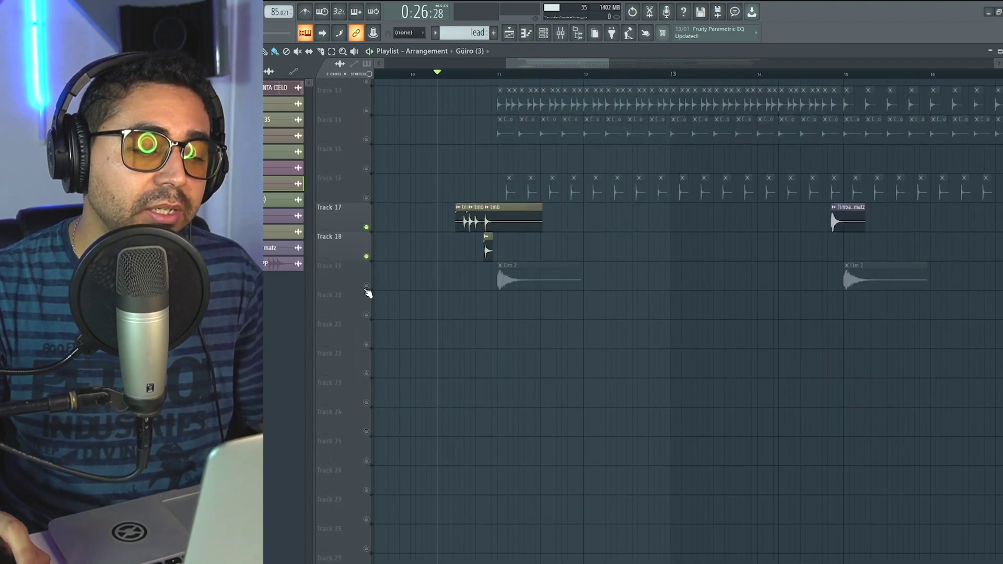
{"action": "left_click", "coordinate": [367, 286]}
{"action": "scroll", "coordinate": [515, 312], "scroll_direction": "up", "scroll_amount": 3}
{"action": "key", "text": "space"}
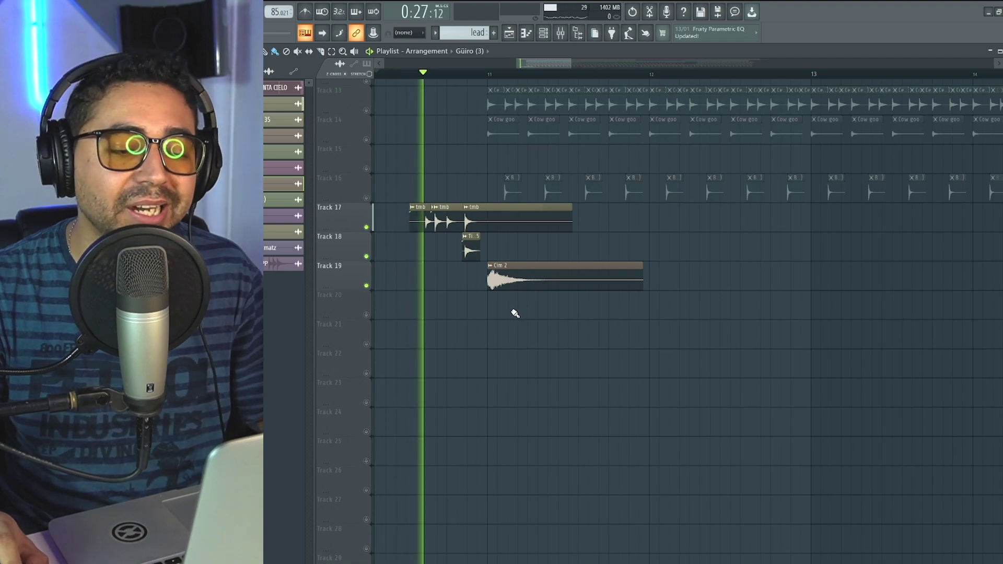
{"action": "scroll", "coordinate": [706, 295], "scroll_direction": "down", "scroll_amount": 3}
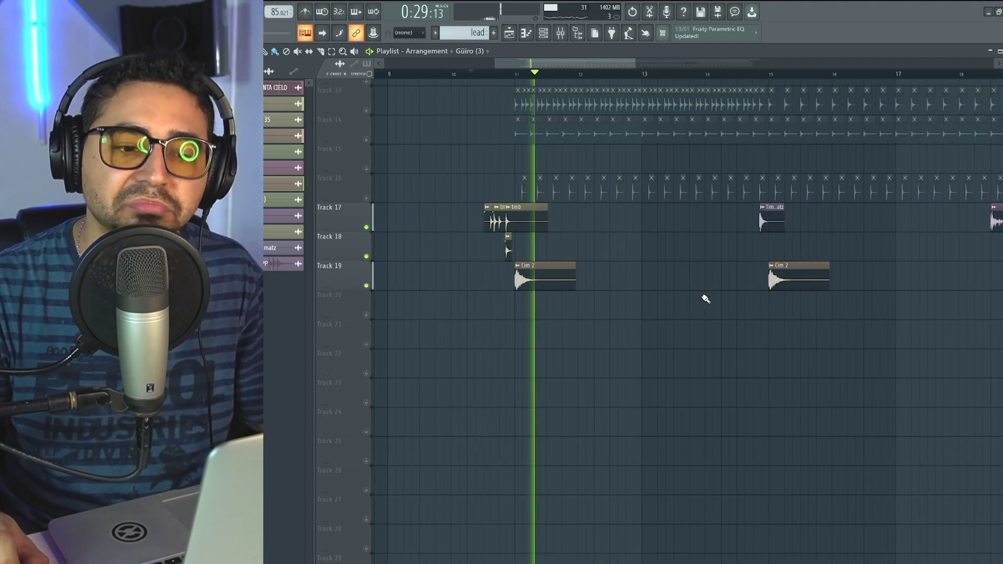
{"action": "key", "text": "space"}
Play the Timbal red matz clip on Track 17 leading into the Cim 2 clip at bar 15, and stop.
{"action": "scroll", "coordinate": [656, 330], "scroll_direction": "up", "scroll_amount": 5}
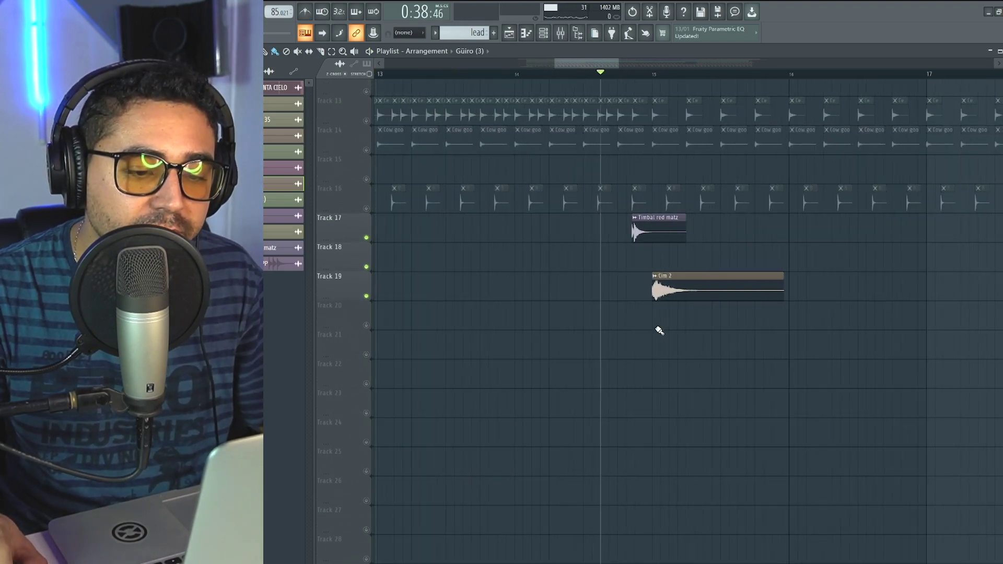
{"action": "scroll", "coordinate": [510, 317], "scroll_direction": "up", "scroll_amount": 2}
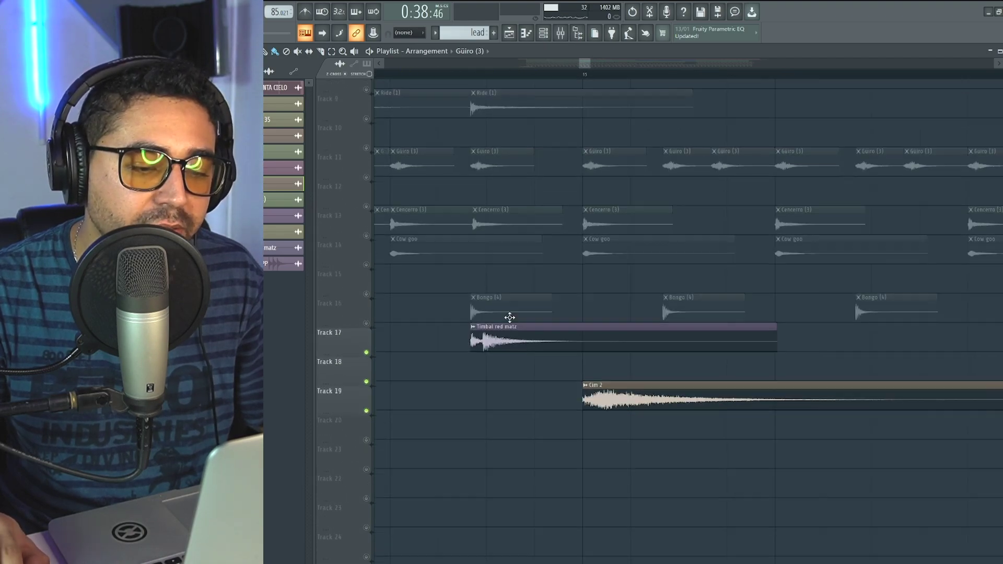
{"action": "scroll", "coordinate": [509, 318], "scroll_direction": "down", "scroll_amount": 4}
{"action": "scroll", "coordinate": [512, 66], "scroll_direction": "down", "scroll_amount": 3}
{"action": "scroll", "coordinate": [484, 219], "scroll_direction": "up", "scroll_amount": 4}
{"action": "scroll", "coordinate": [486, 218], "scroll_direction": "up", "scroll_amount": 5}
{"action": "key", "text": "space"}
{"action": "scroll", "coordinate": [481, 217], "scroll_direction": "down", "scroll_amount": 5}
{"action": "scroll", "coordinate": [549, 352], "scroll_direction": "down", "scroll_amount": 1}
{"action": "scroll", "coordinate": [554, 356], "scroll_direction": "down", "scroll_amount": 6}
{"action": "key", "text": "space"}
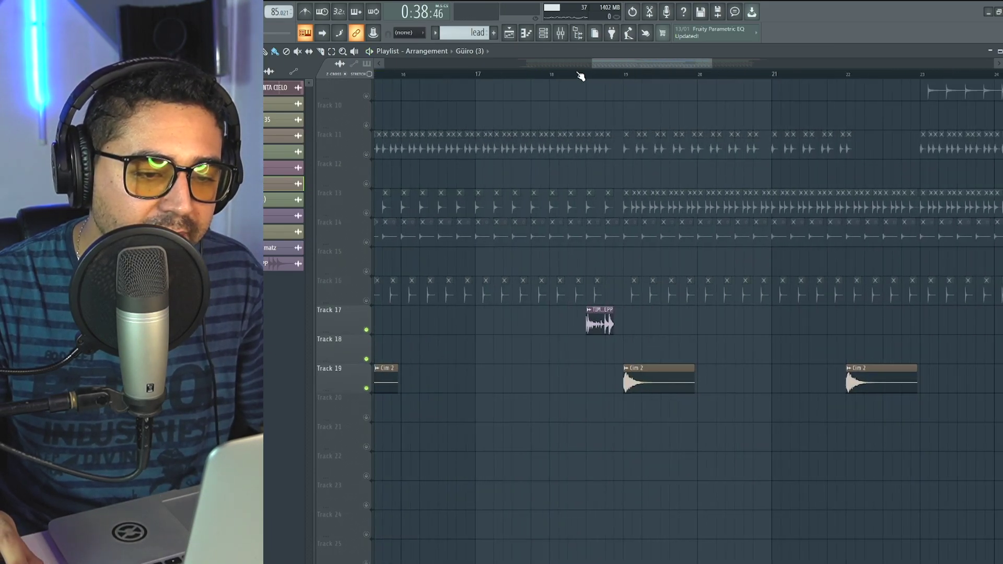
Play the TIMBAL REPP fill on Track 17 from just before bar 19.
{"action": "left_click", "coordinate": [580, 75]}
{"action": "scroll", "coordinate": [531, 387], "scroll_direction": "up", "scroll_amount": 8}
{"action": "key", "text": "space"}
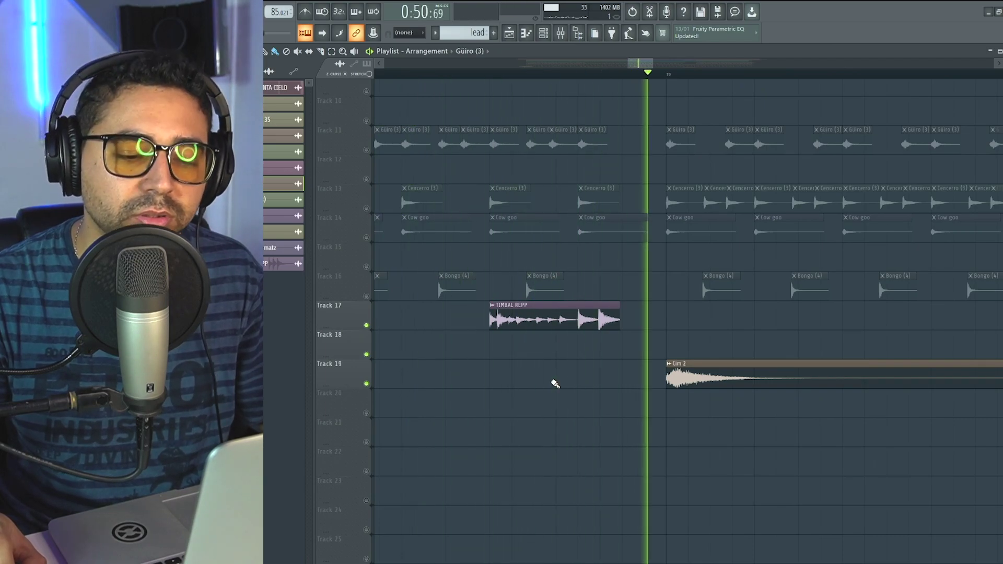
{"action": "scroll", "coordinate": [554, 385], "scroll_direction": "down", "scroll_amount": 4}
{"action": "scroll", "coordinate": [522, 209], "scroll_direction": "up", "scroll_amount": 5}
Play the full beat from just before bar 11 with every track active except Track 1.
{"action": "left_click", "coordinate": [519, 75]}
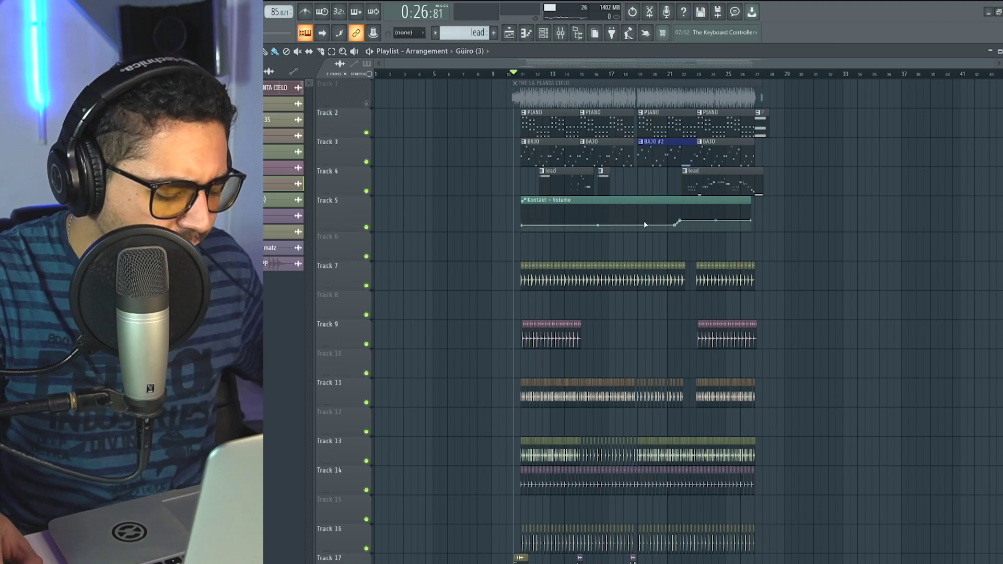
{"action": "scroll", "coordinate": [630, 269], "scroll_direction": "up", "scroll_amount": 4}
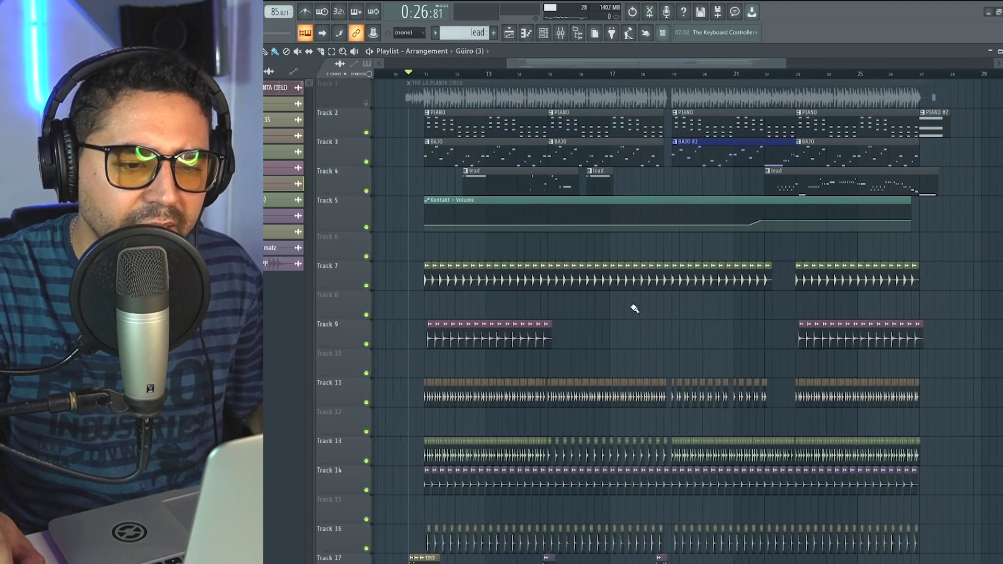
{"action": "left_click_drag", "start_coordinate": [643, 313], "coordinate": [650, 316]}
{"action": "scroll", "coordinate": [563, 366], "scroll_direction": "down", "scroll_amount": 2}
{"action": "scroll", "coordinate": [562, 365], "scroll_direction": "up", "scroll_amount": 2}
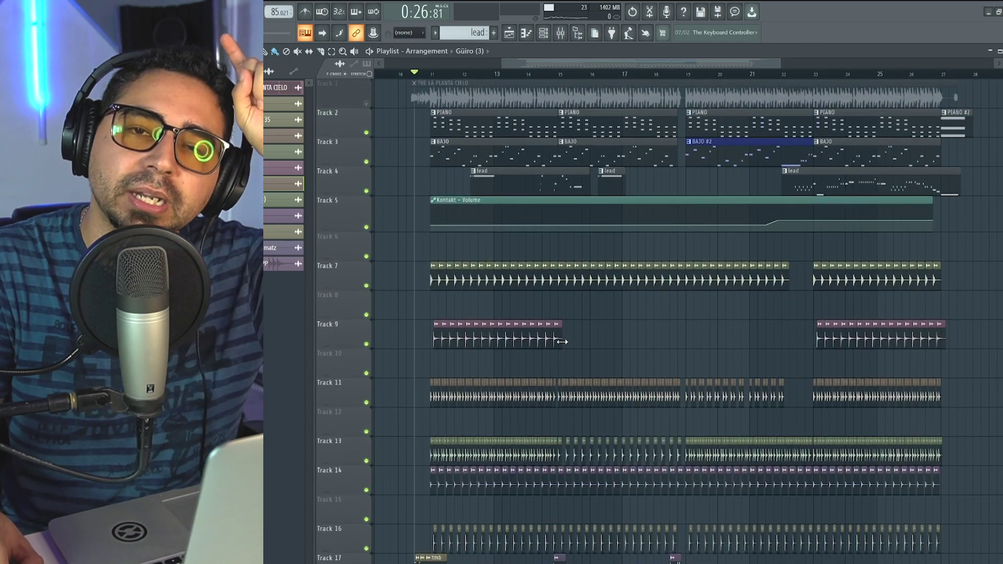
{"action": "key", "text": "space"}
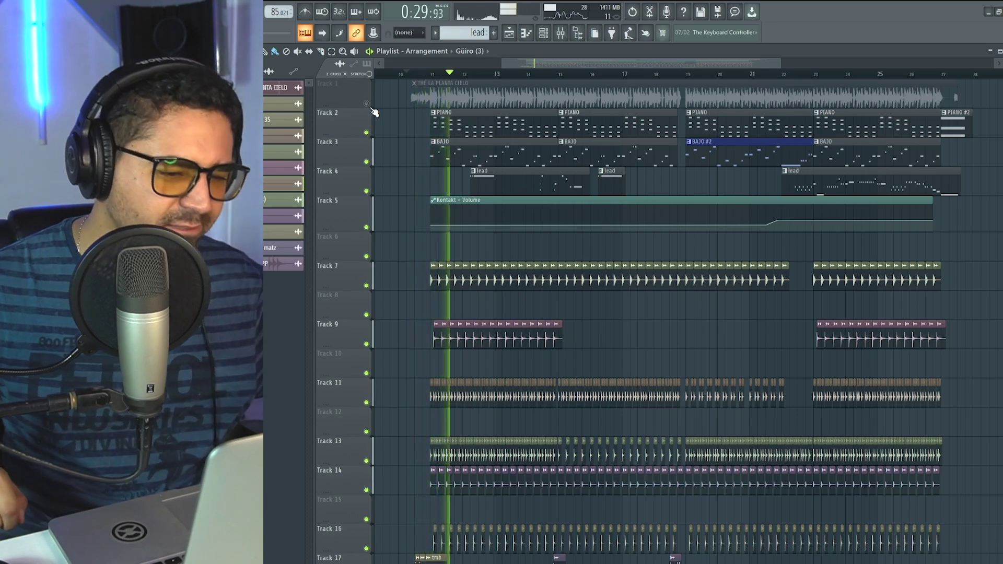
Switch the Track 1 audio on and off repeatedly during playback to compare it with the finished beat.
{"action": "left_click", "coordinate": [367, 103]}
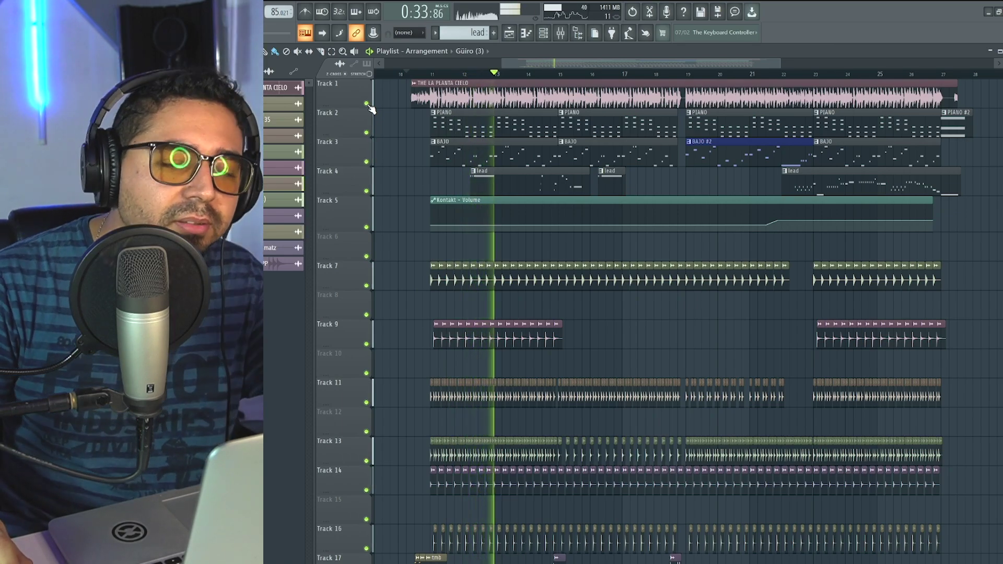
{"action": "left_click", "coordinate": [367, 104]}
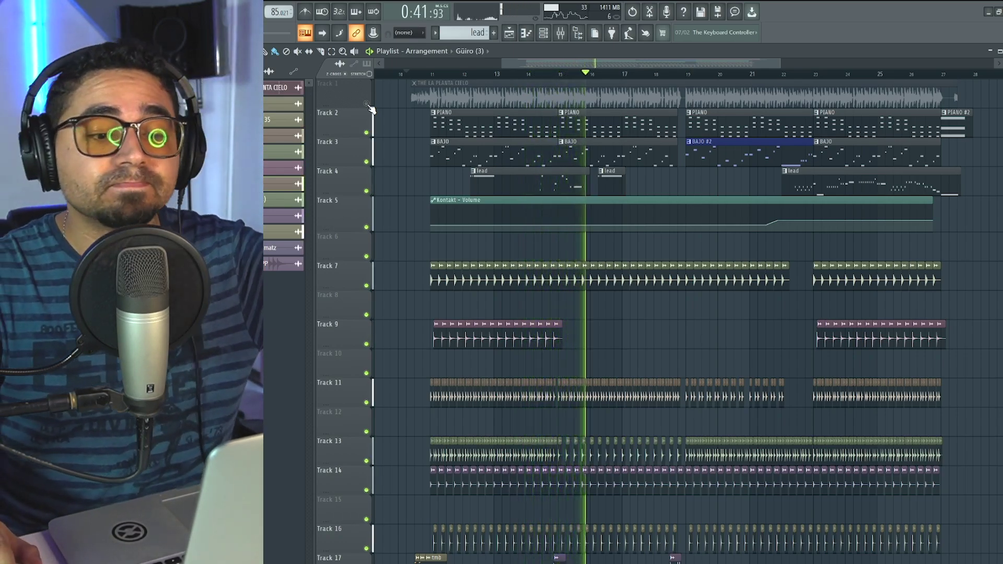
{"action": "left_click", "coordinate": [367, 104]}
{"action": "left_click", "coordinate": [367, 104]}
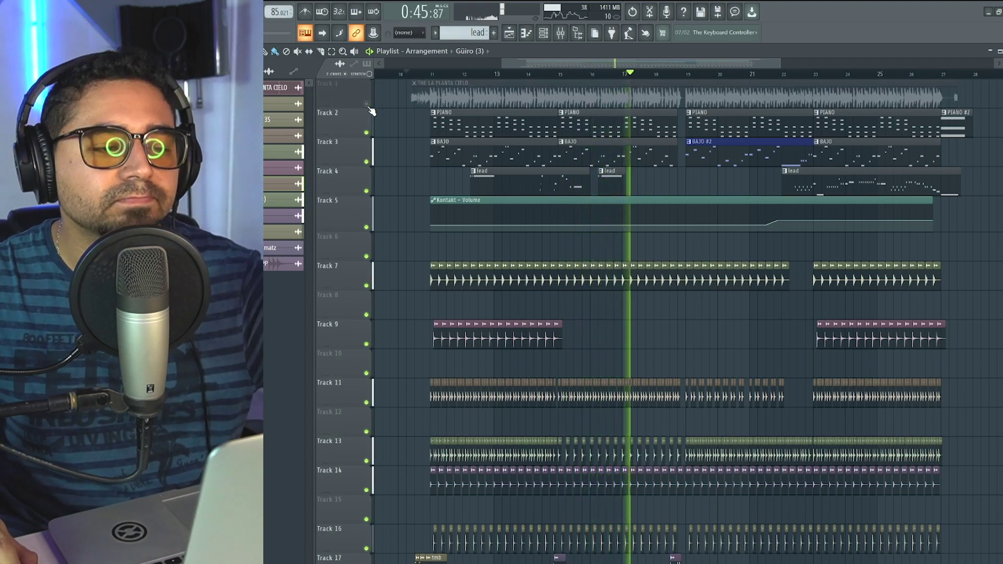
{"action": "left_click", "coordinate": [367, 104]}
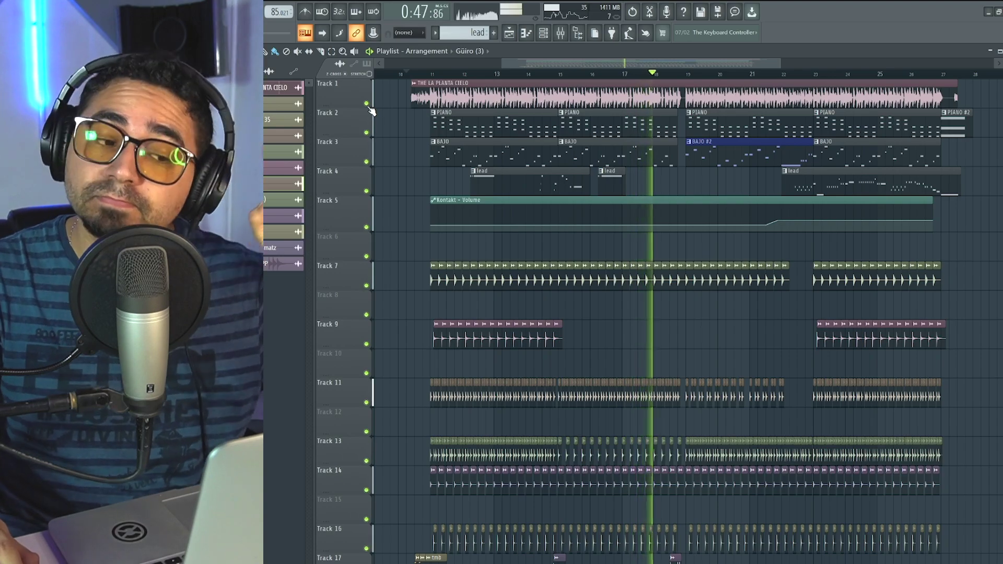
{"action": "left_click", "coordinate": [368, 104]}
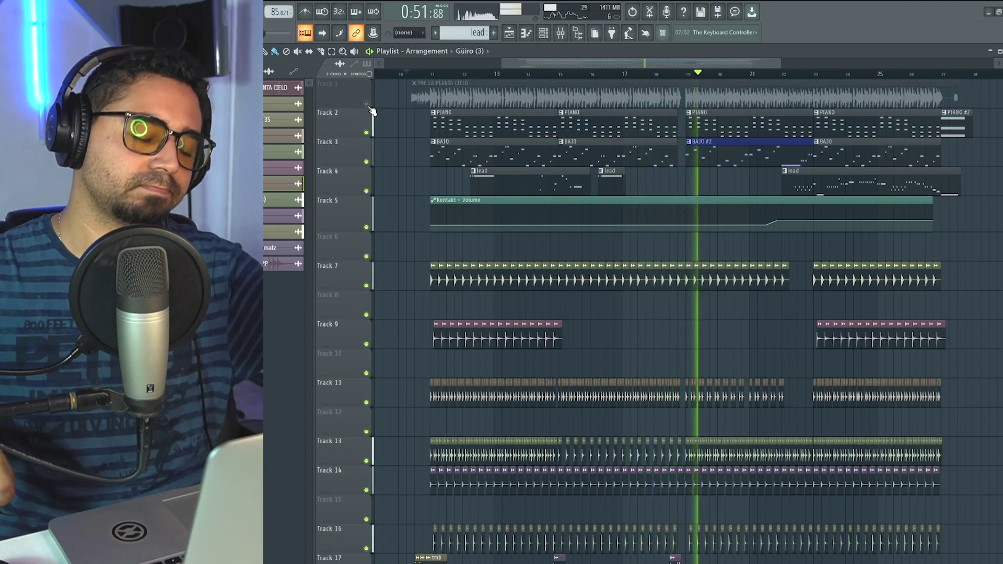
{"action": "left_click", "coordinate": [368, 105]}
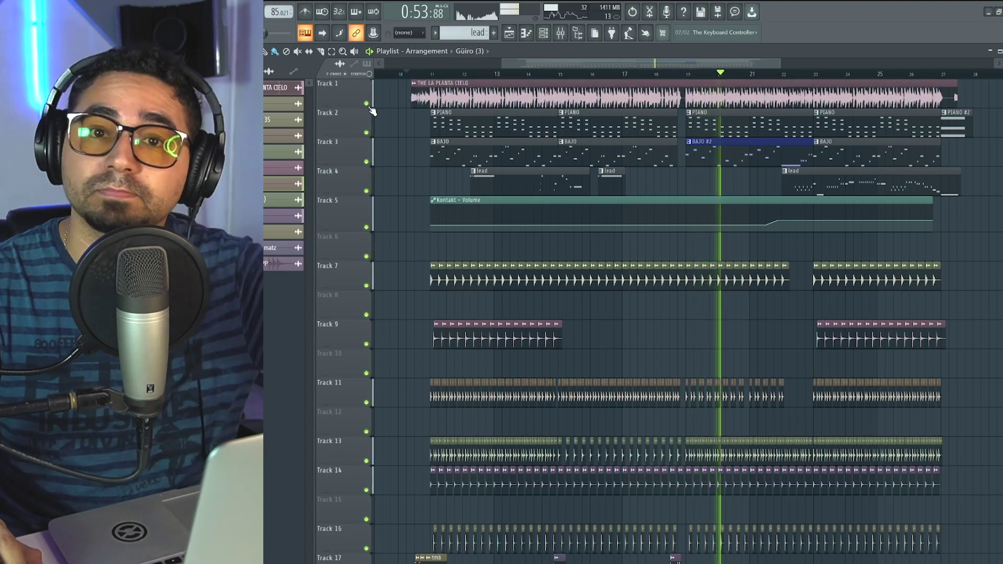
{"action": "left_click", "coordinate": [368, 104]}
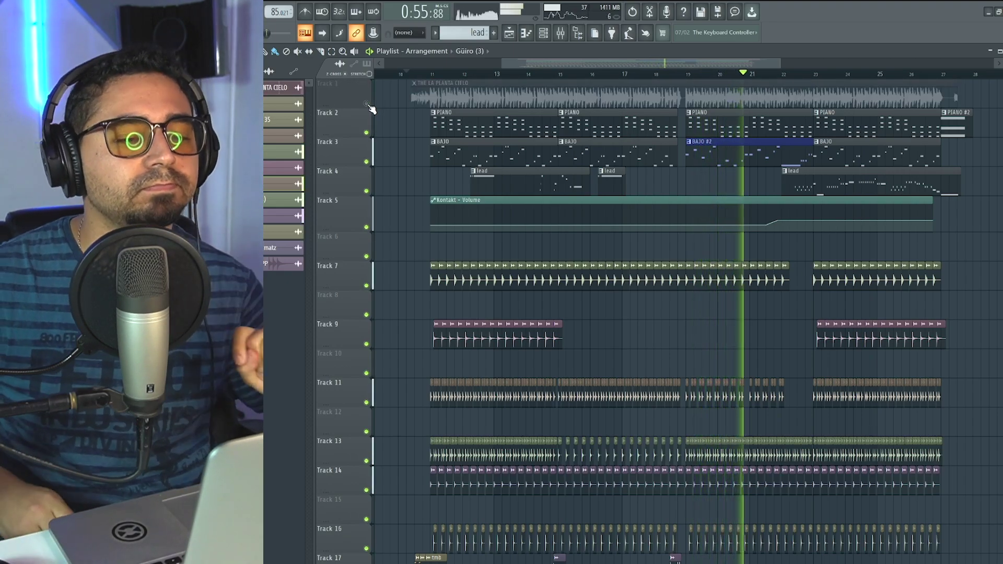